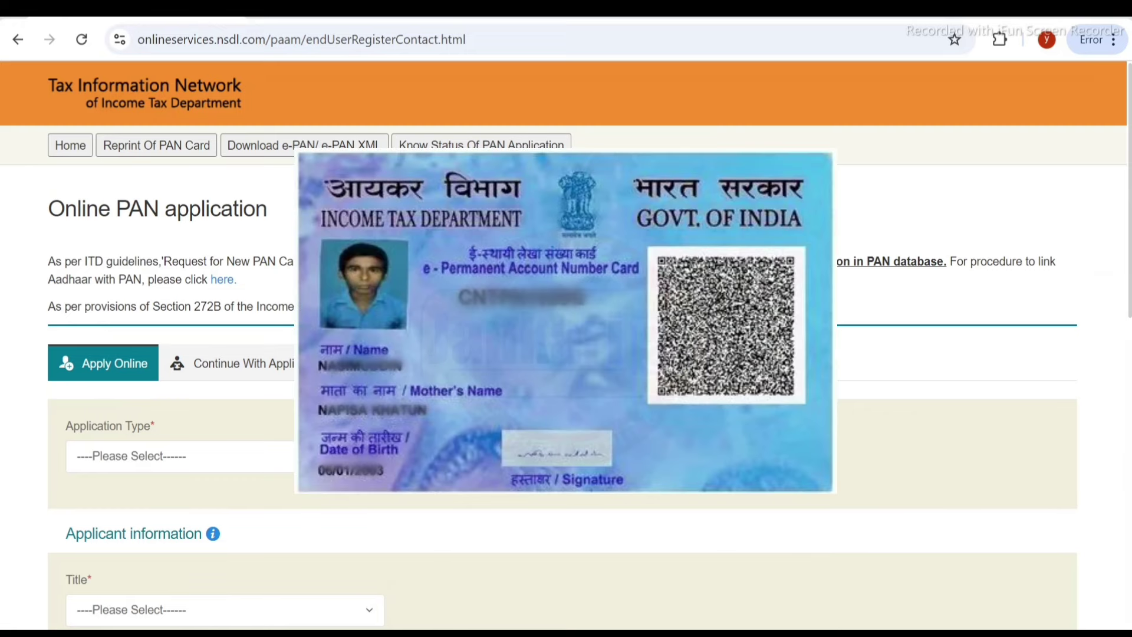
Step: Look through the online PAN application form, from the application type fields down to the reCAPTCHA and submission section
scroll(566, 354, down, 2)
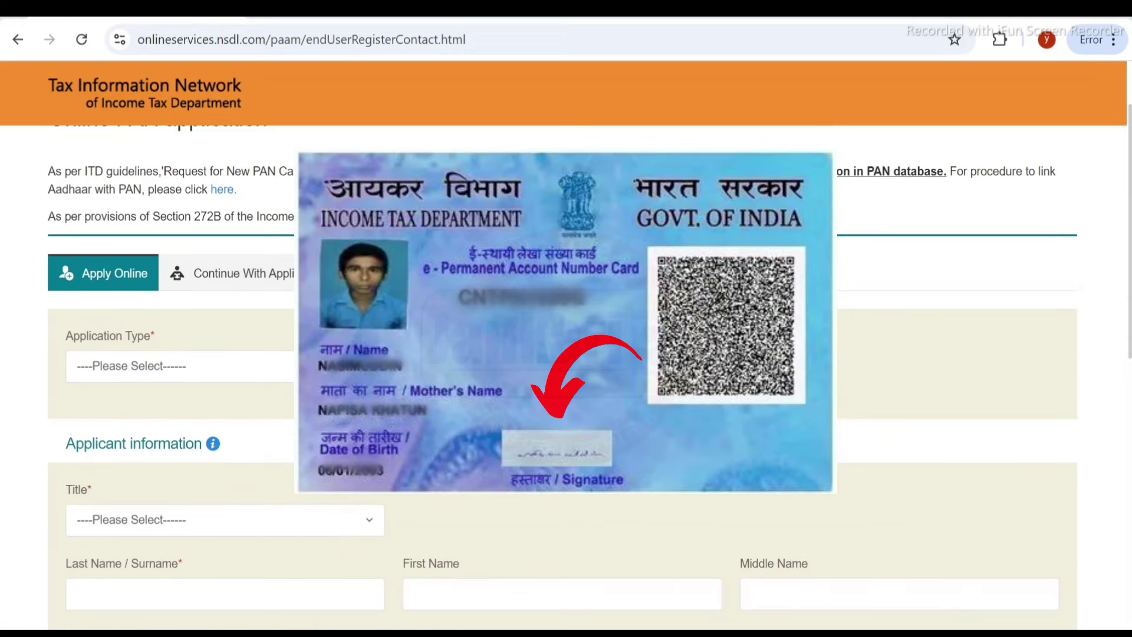
scroll(519, 362, down, 2)
scroll(519, 362, down, 2)
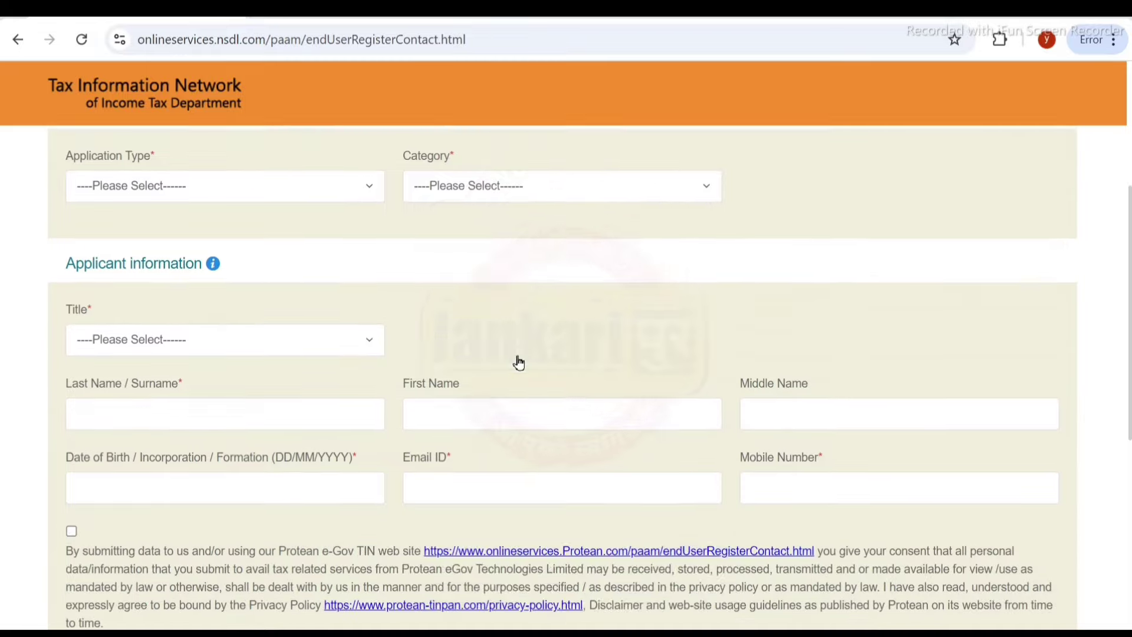
scroll(519, 362, down, 2)
scroll(519, 362, up, 5)
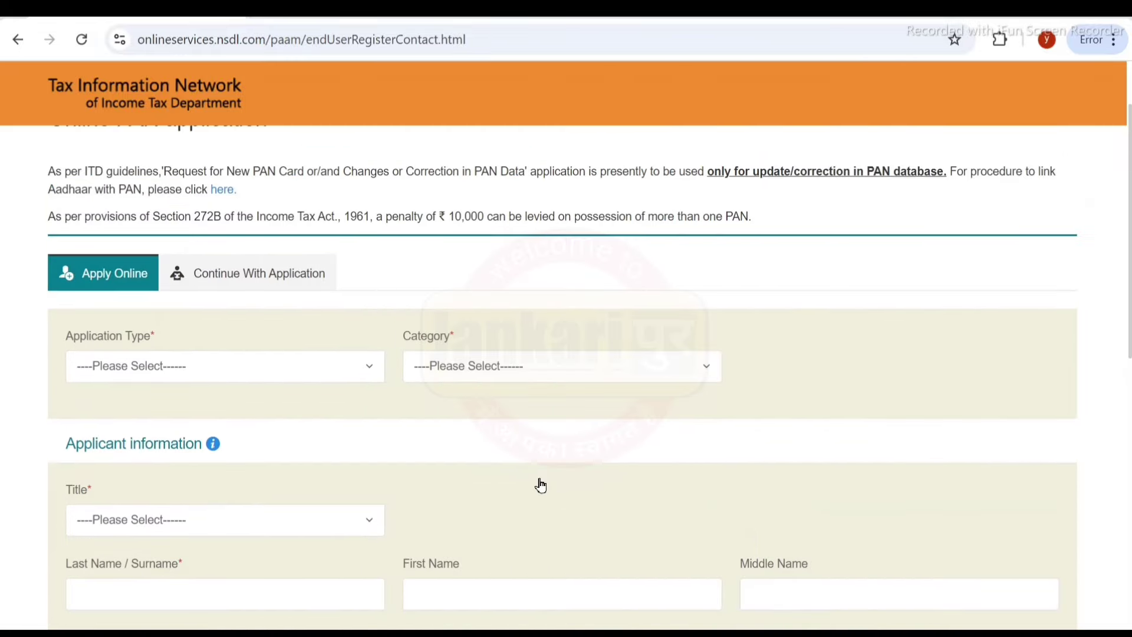
scroll(541, 485, down, 3)
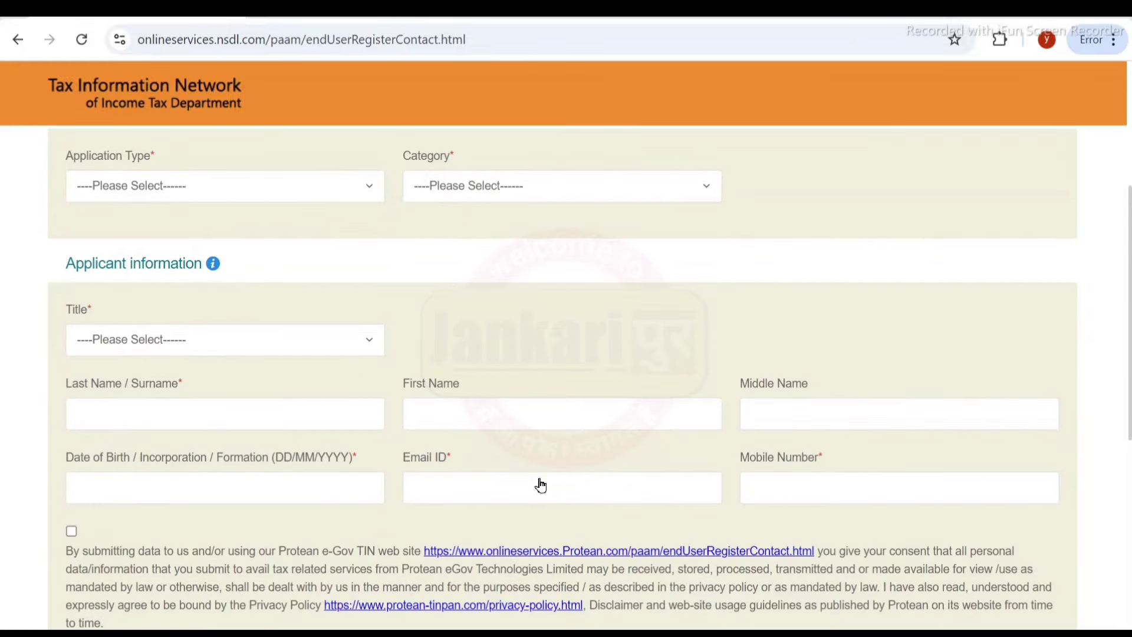
scroll(540, 485, down, 3)
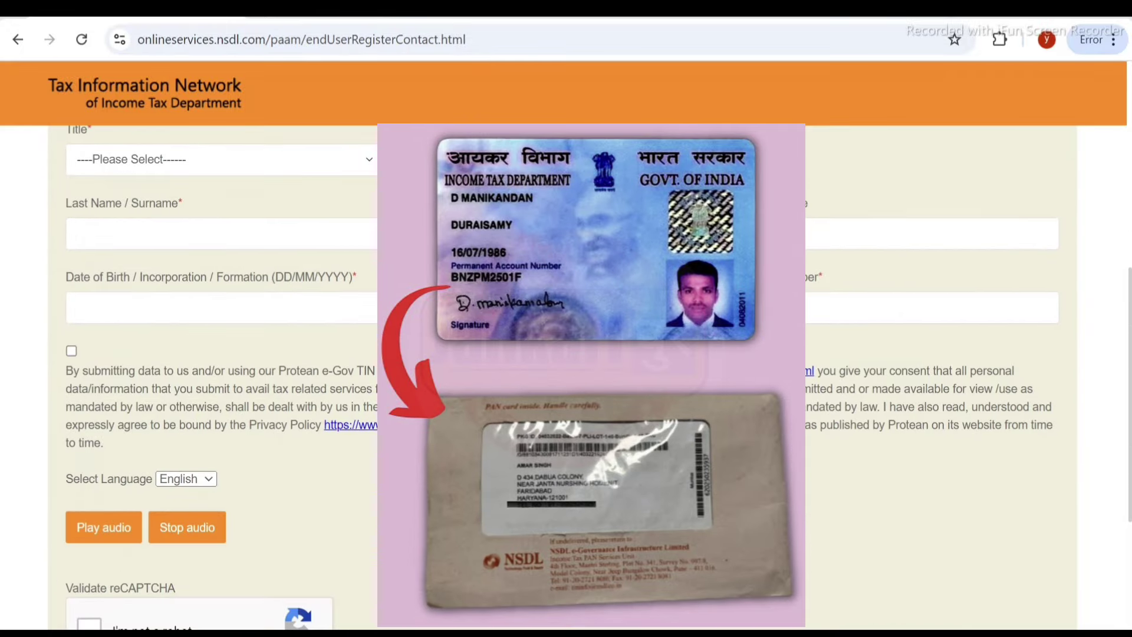
scroll(541, 485, down, 2)
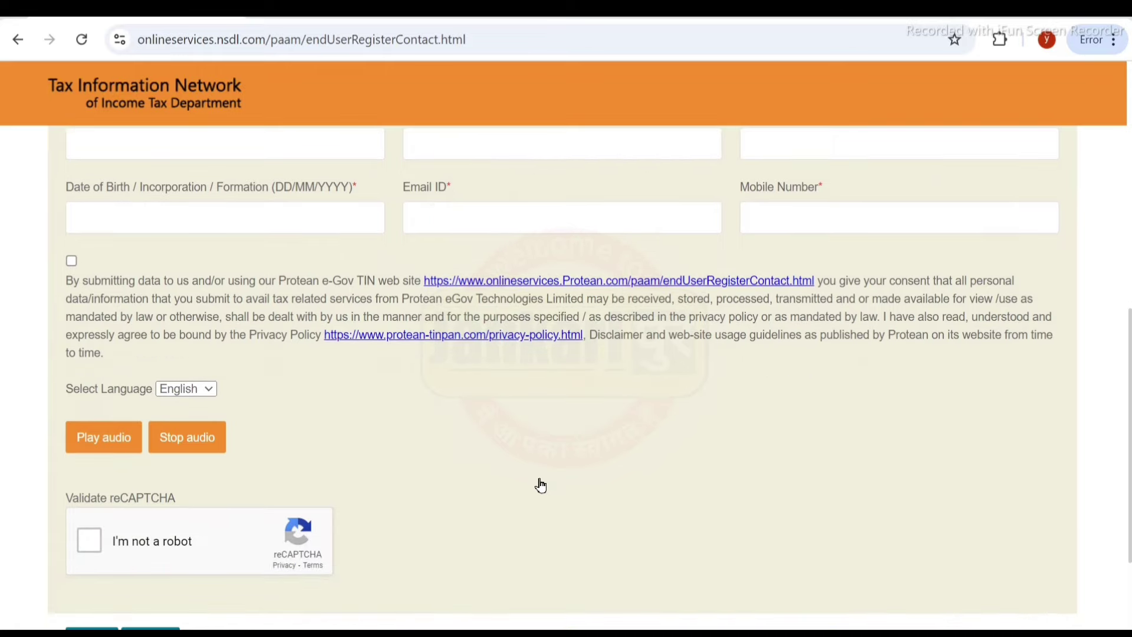
scroll(541, 485, down, 2)
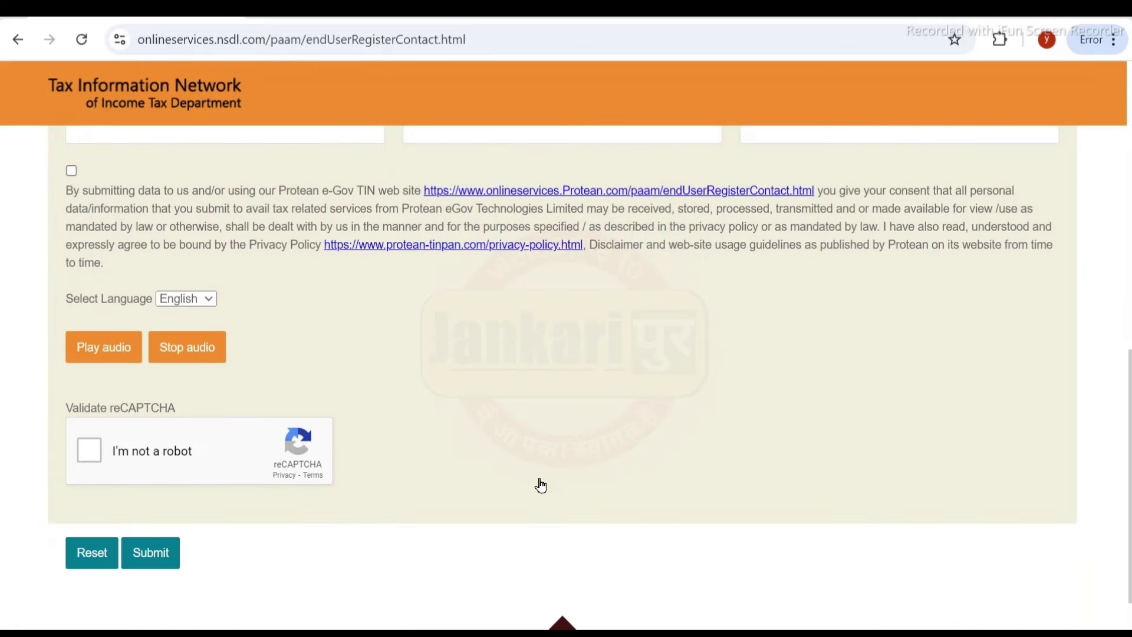
scroll(541, 484, up, 10)
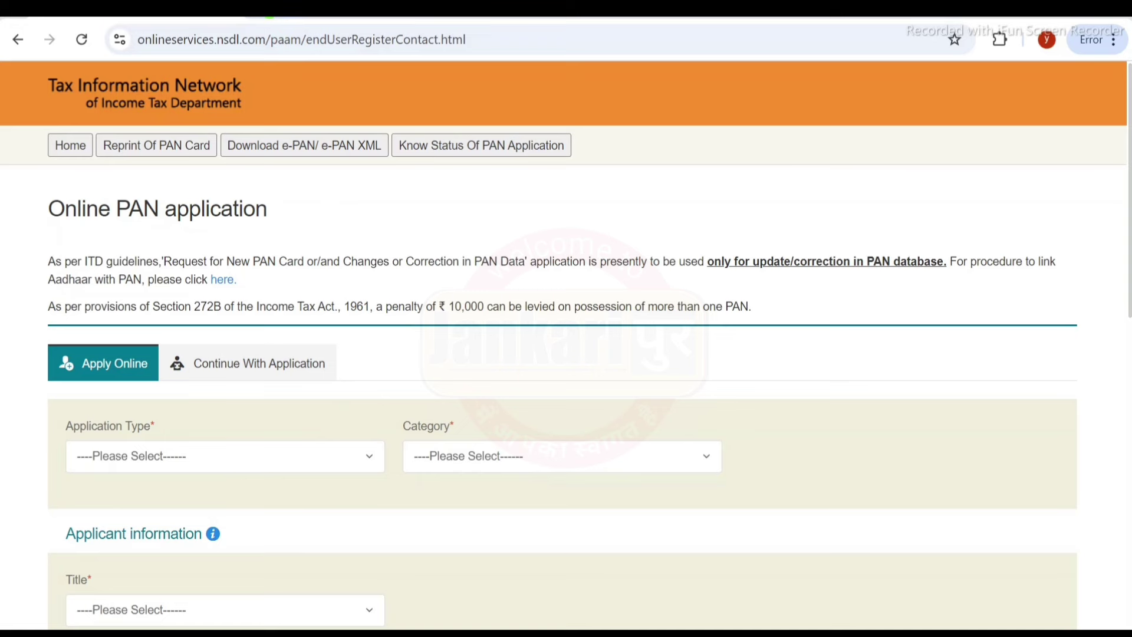
Step: Search Google for "nsdl" in a new tab and open the Online PAN application page
click(268, 16)
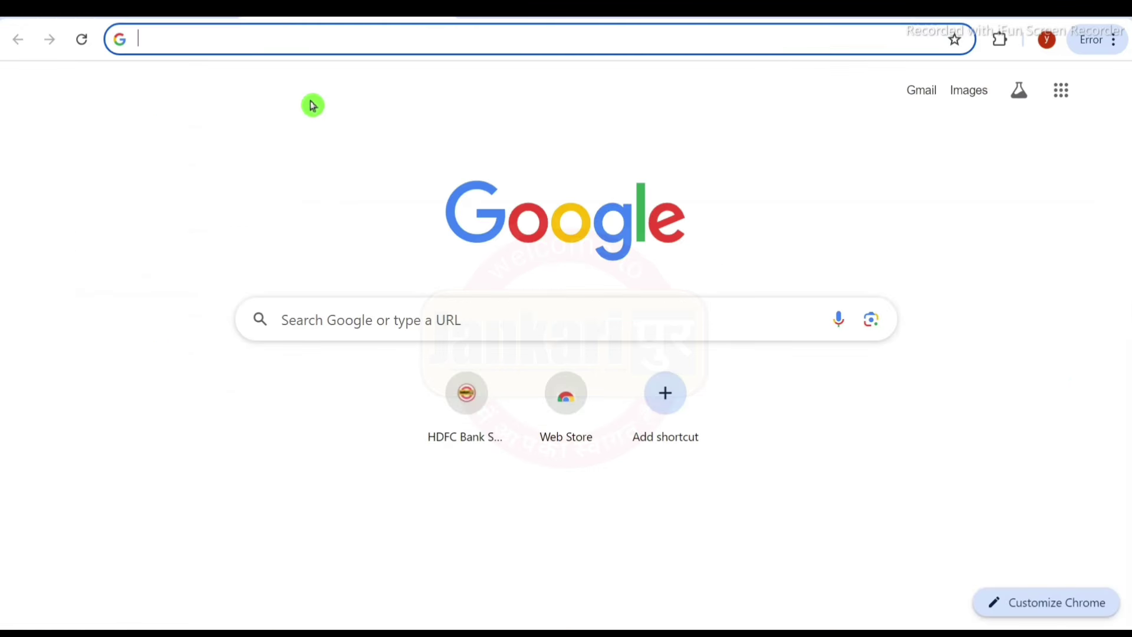
click(341, 326)
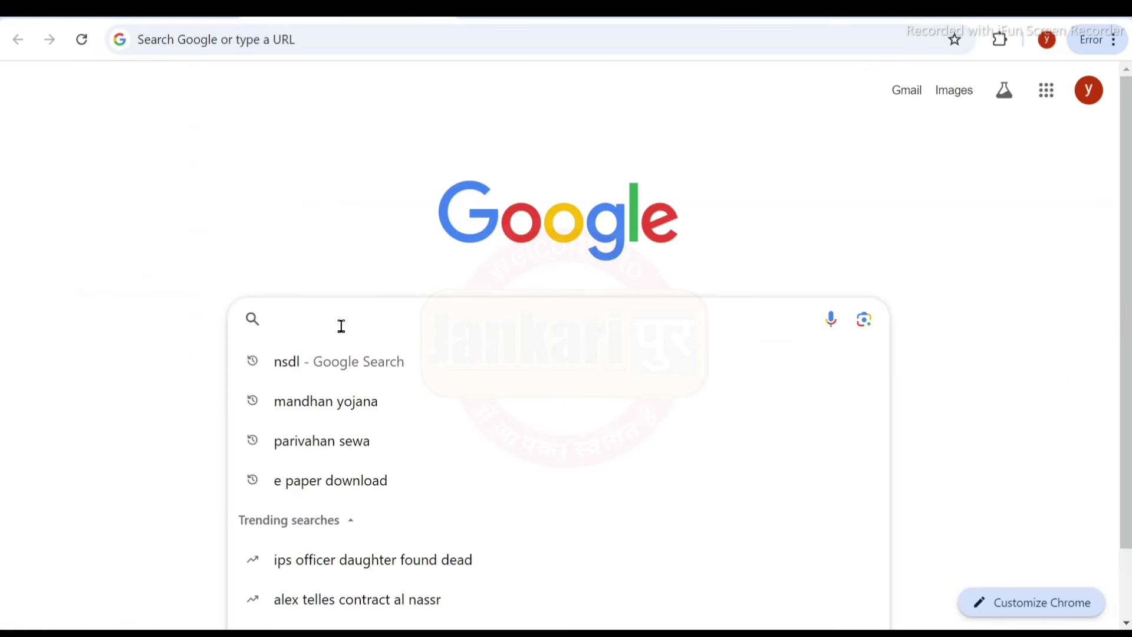
text(nsd)
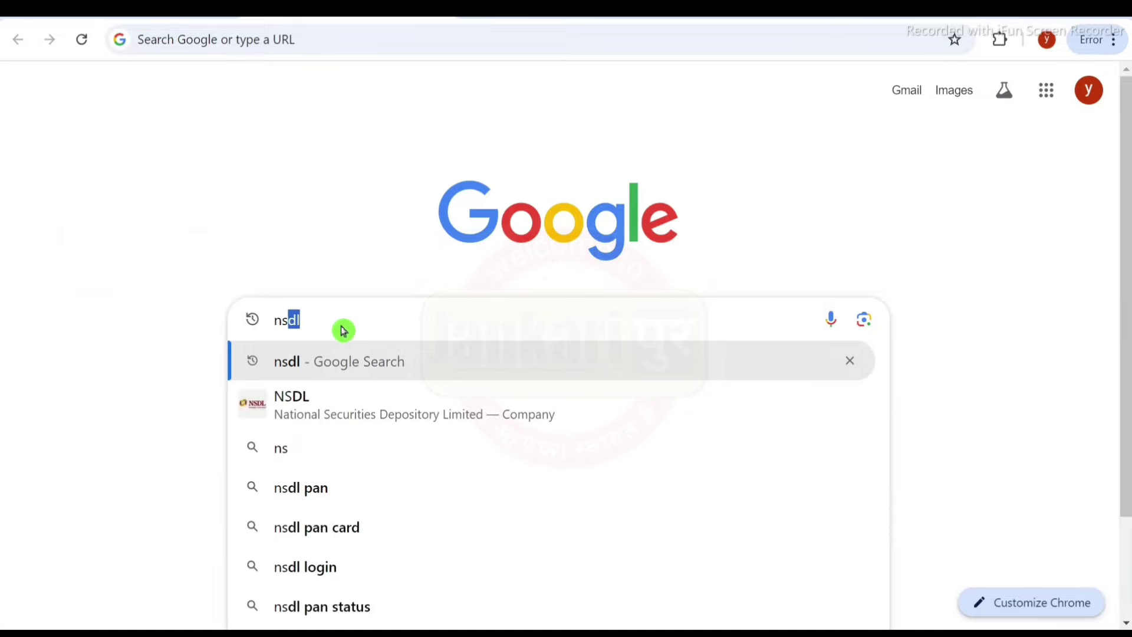
text(l)
key(Return)
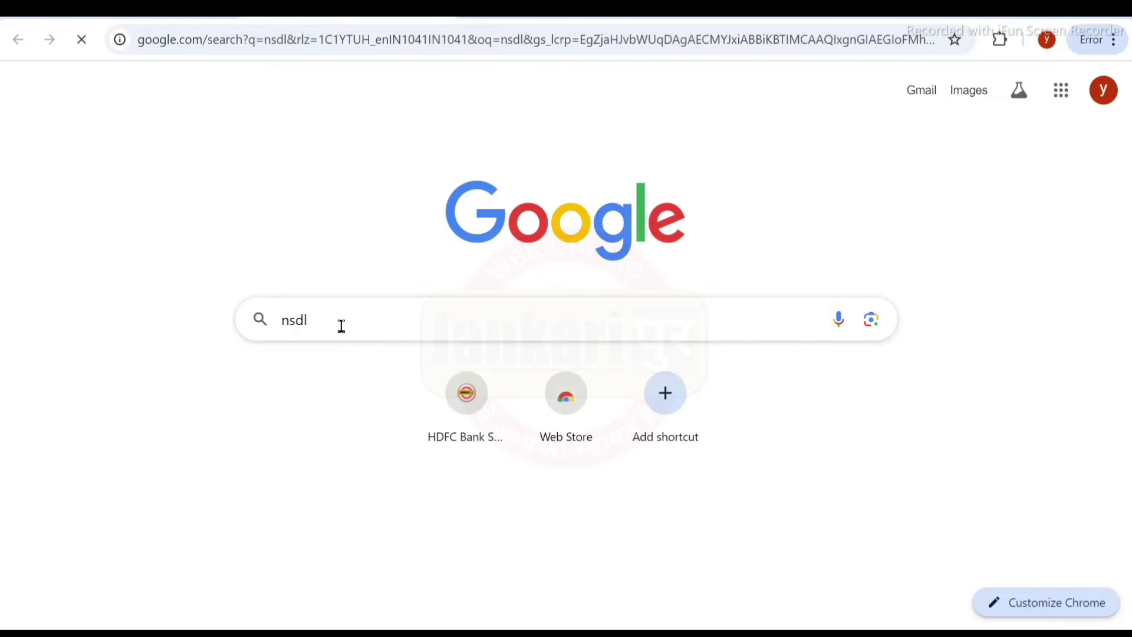
ctrl+scroll(342, 329, up, 3)
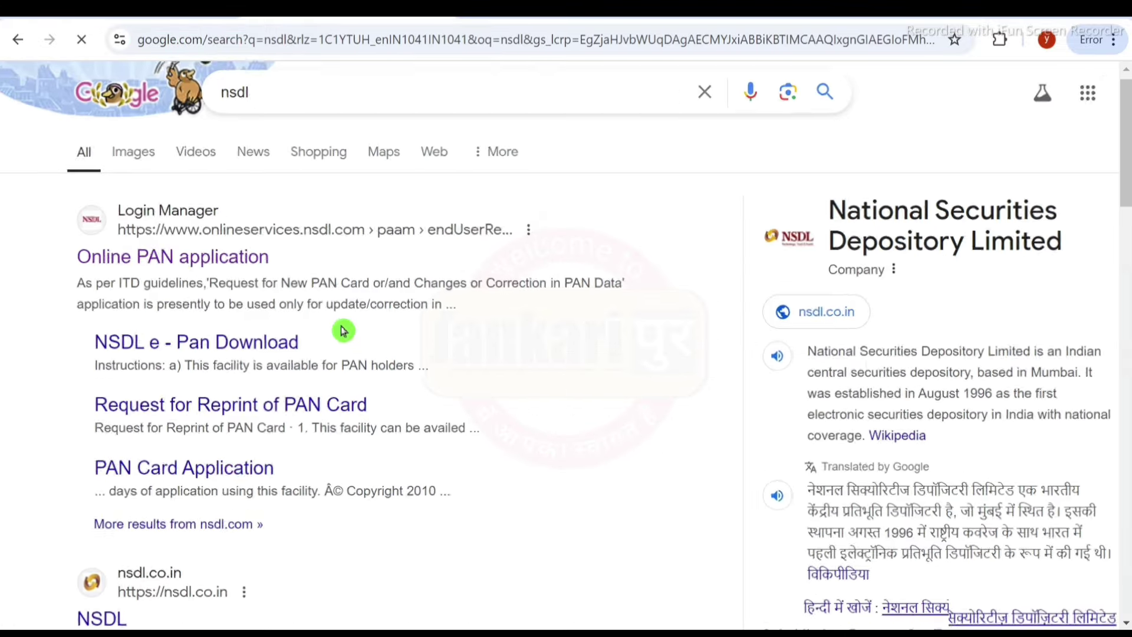
ctrl+scroll(343, 329, down, 1)
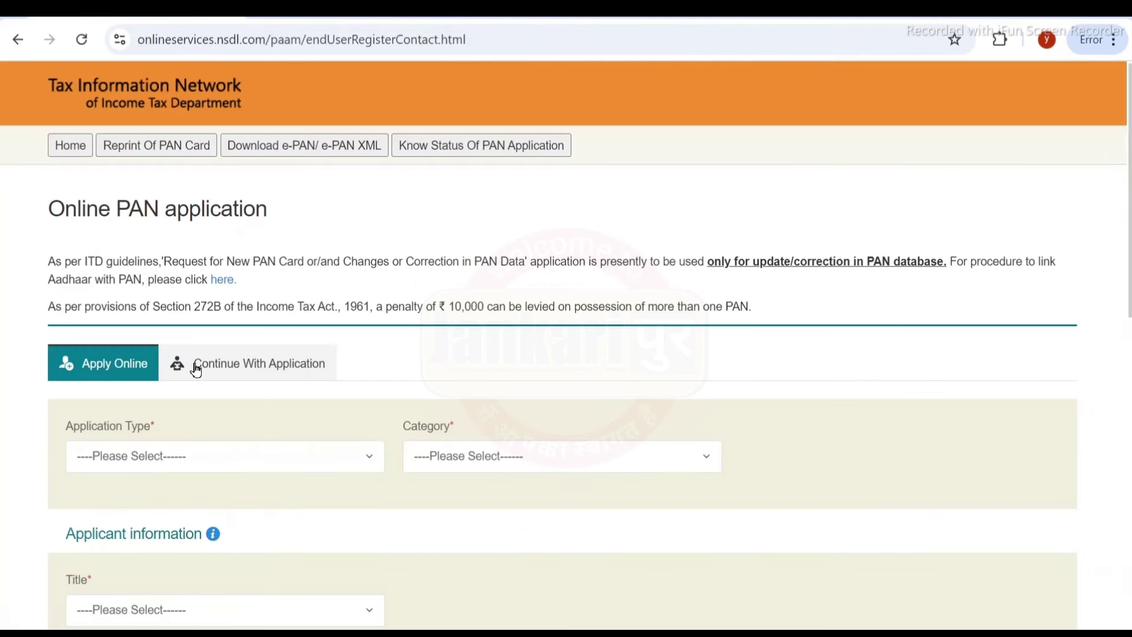
Step: Set the application type to New PAN - Indian Citizen (Form 49A) and the category to INDIVIDUAL
drag(56, 207, 266, 209)
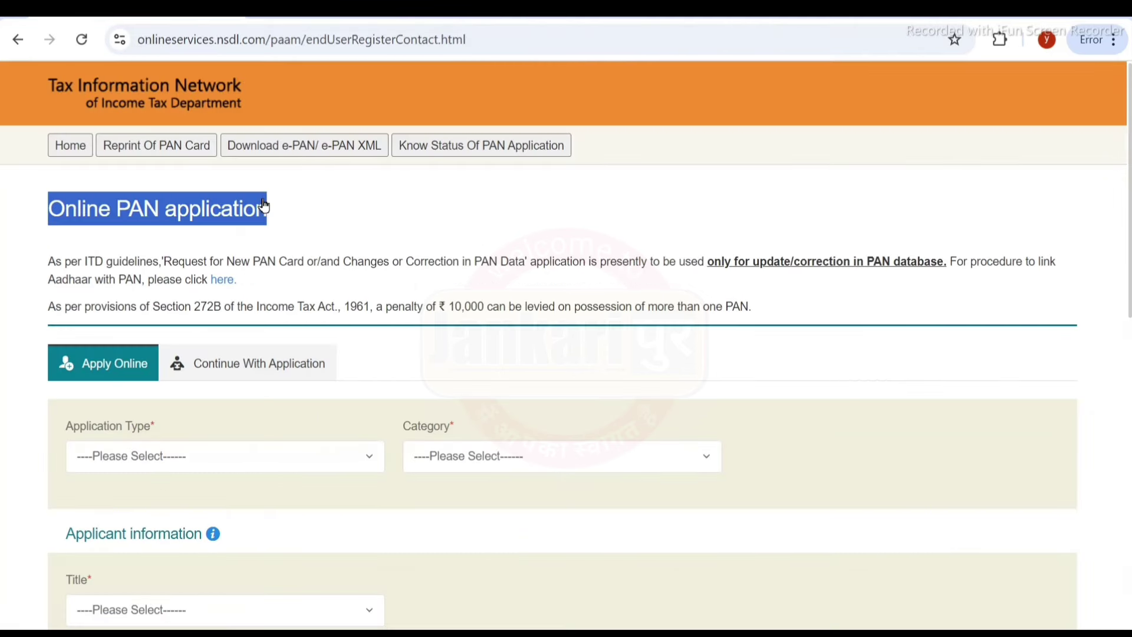
click(393, 190)
scroll(394, 192, down, 3)
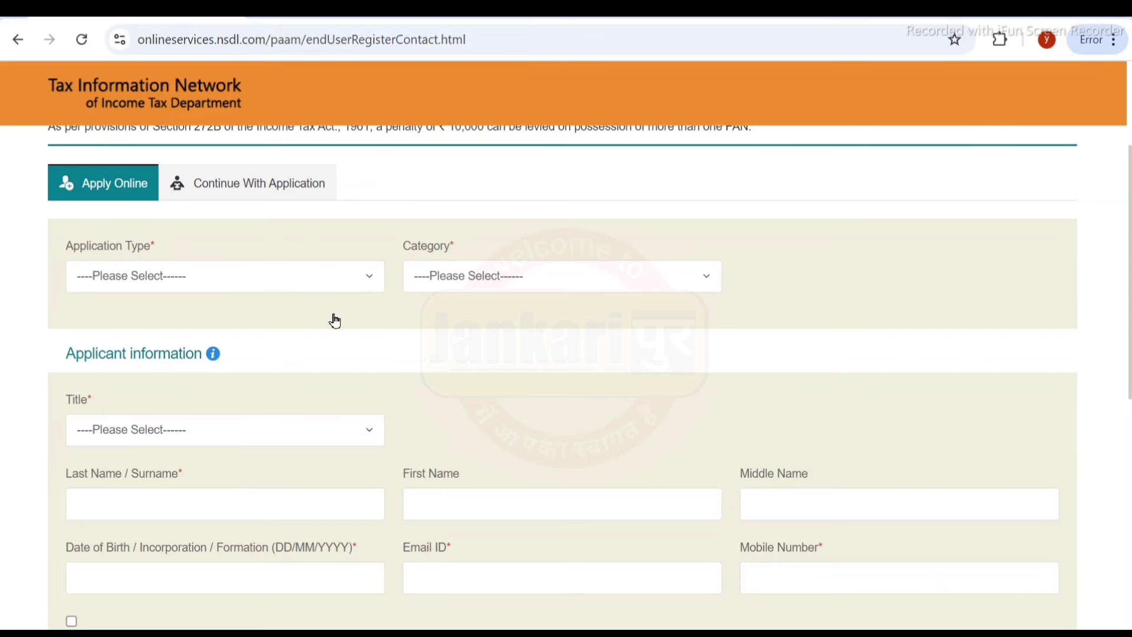
drag(66, 245, 208, 247)
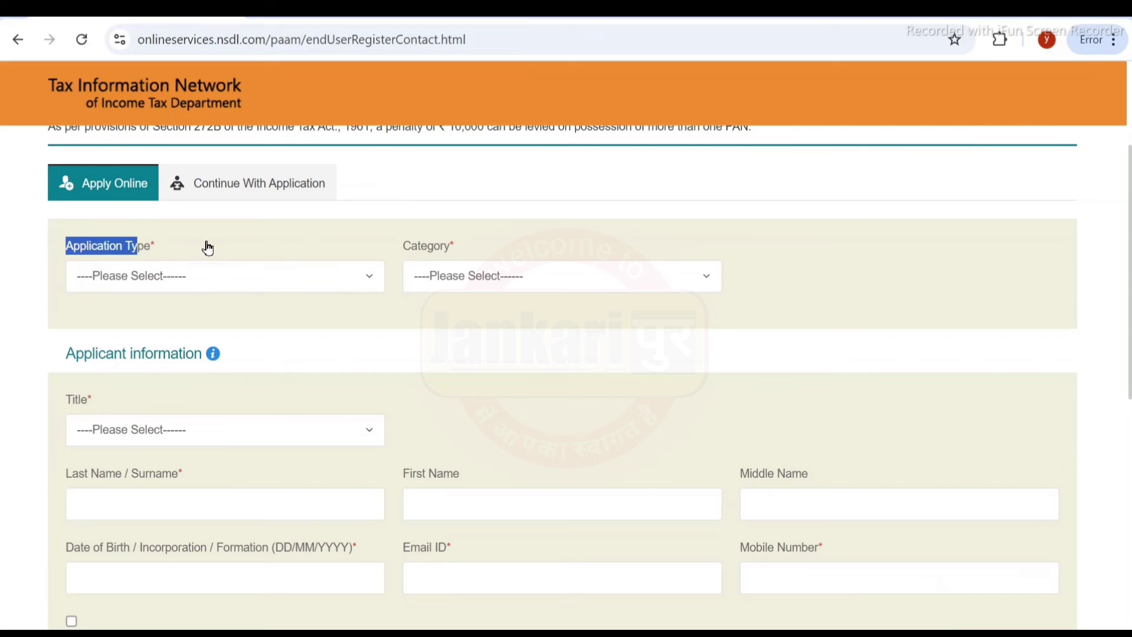
click(207, 248)
click(207, 296)
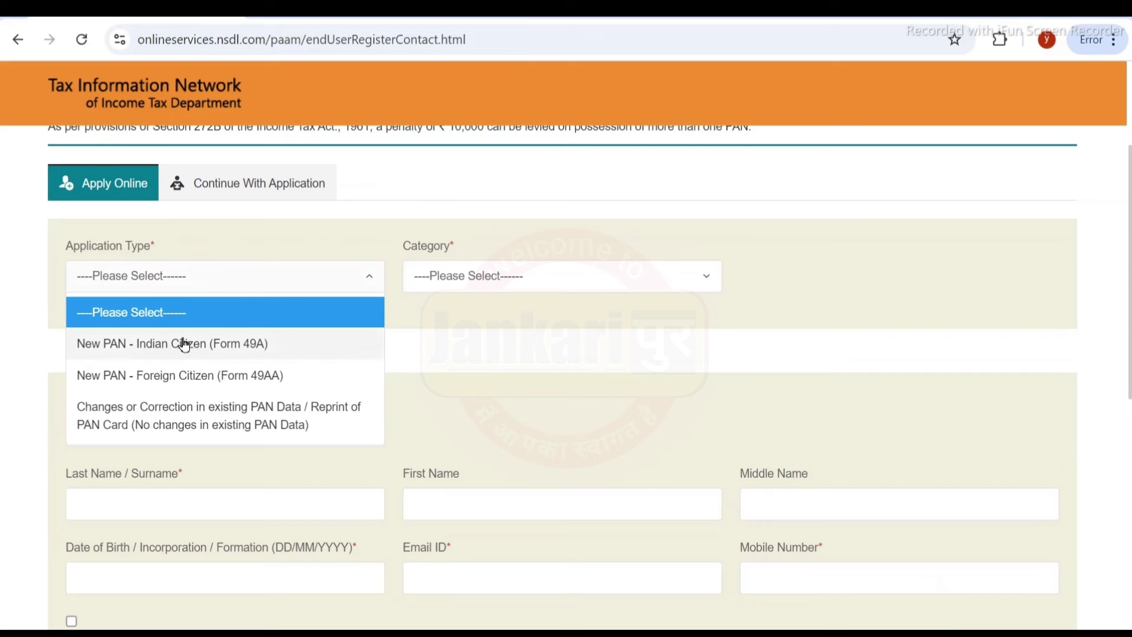
click(228, 355)
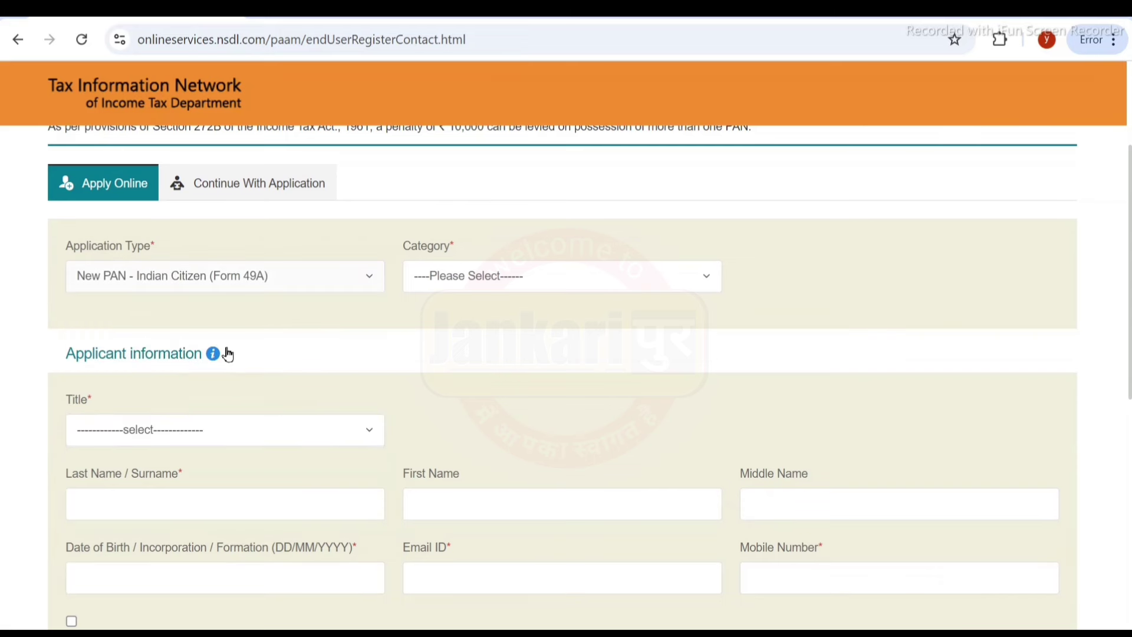
click(511, 279)
click(460, 348)
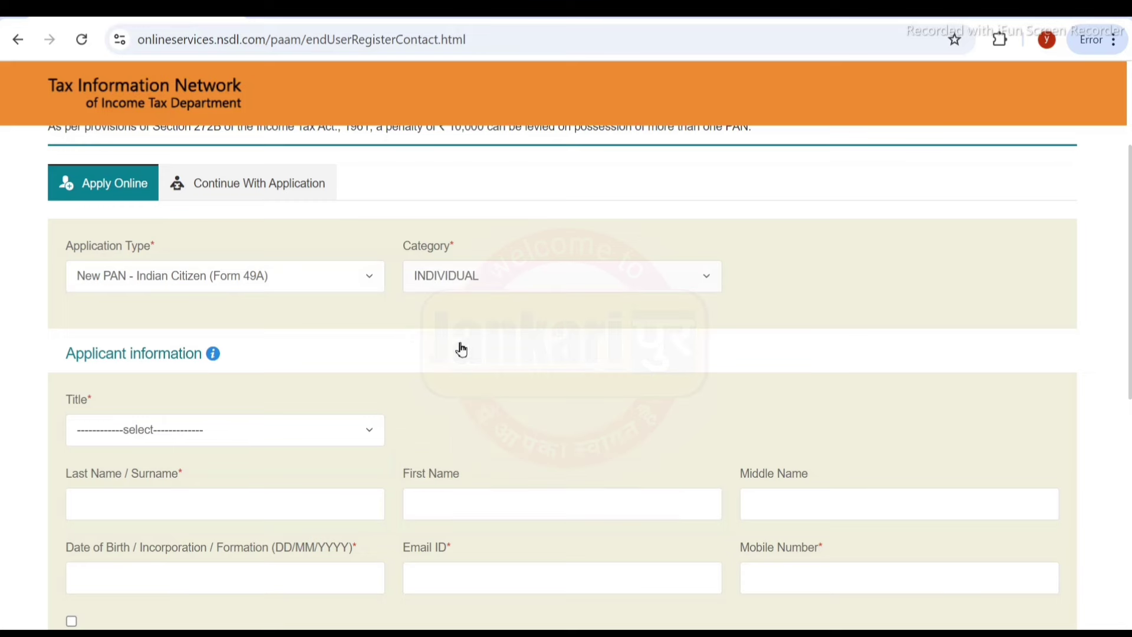
Step: Set the applicant's title to Shri in the applicant information section
scroll(460, 350, down, 2)
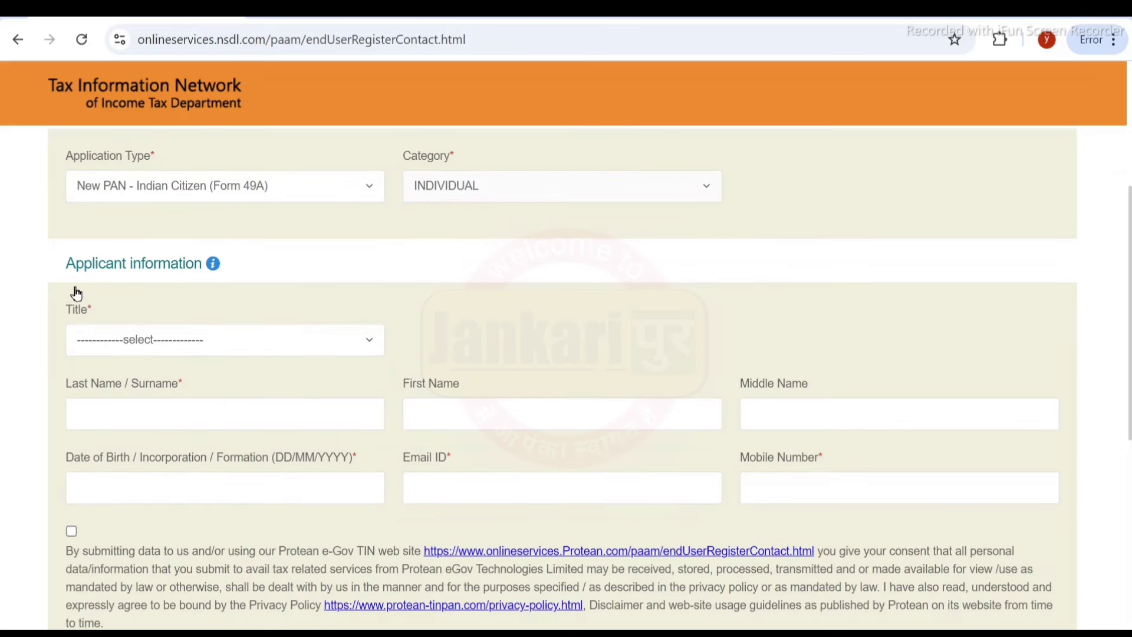
drag(70, 271, 215, 281)
click(226, 281)
click(180, 343)
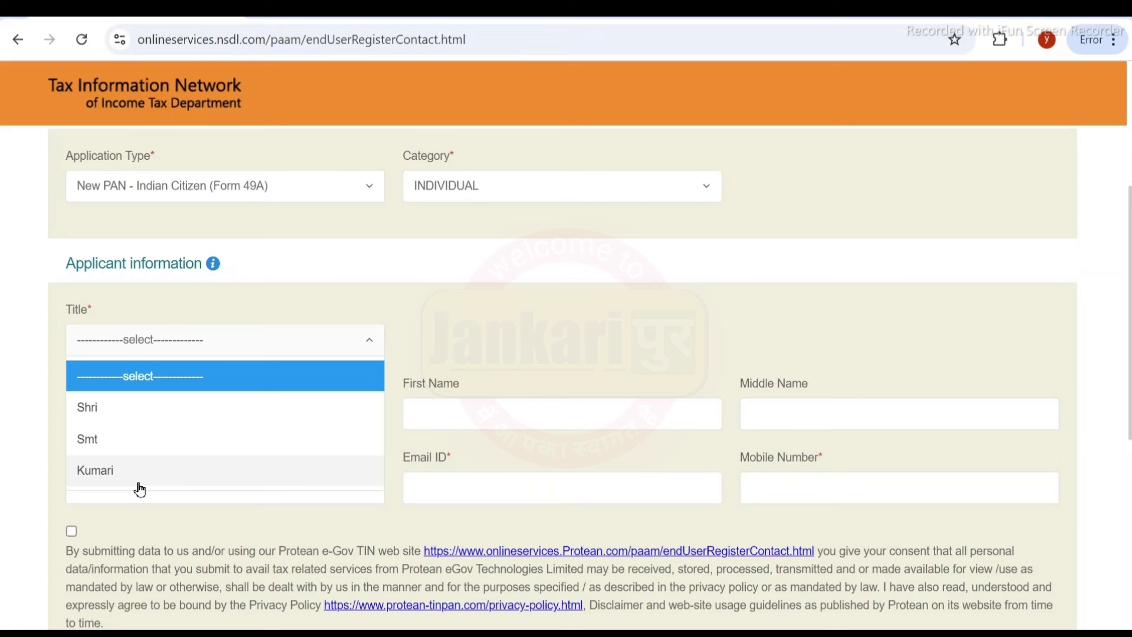
click(144, 409)
Step: Examine the last name, first name and middle name fields in the applicant information section
click(82, 390)
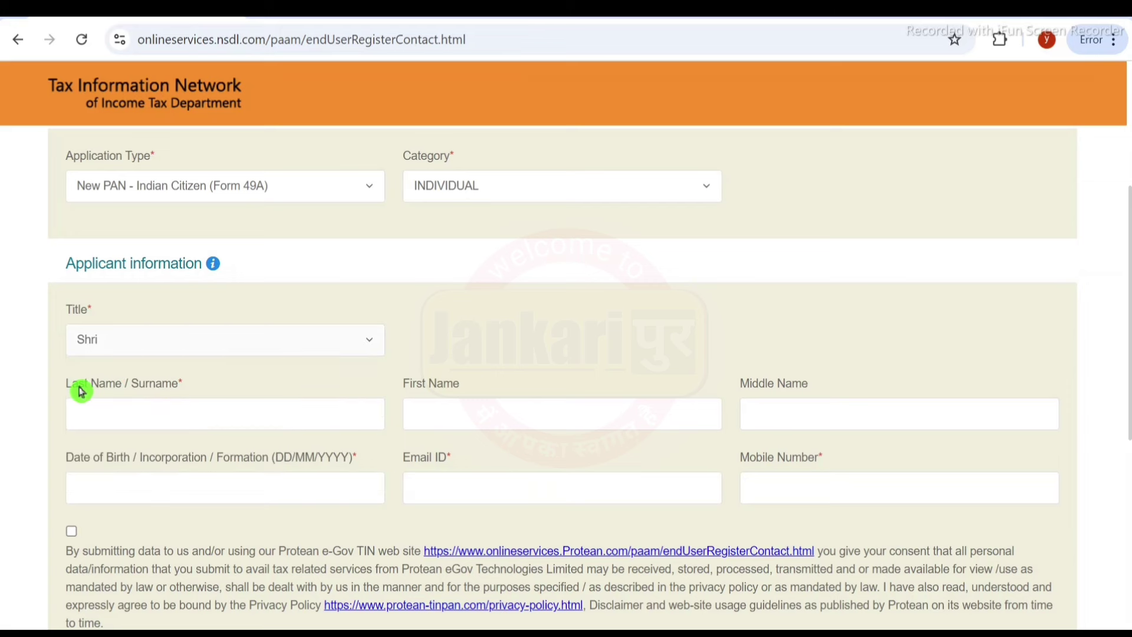
drag(82, 390, 197, 395)
click(198, 395)
click(407, 383)
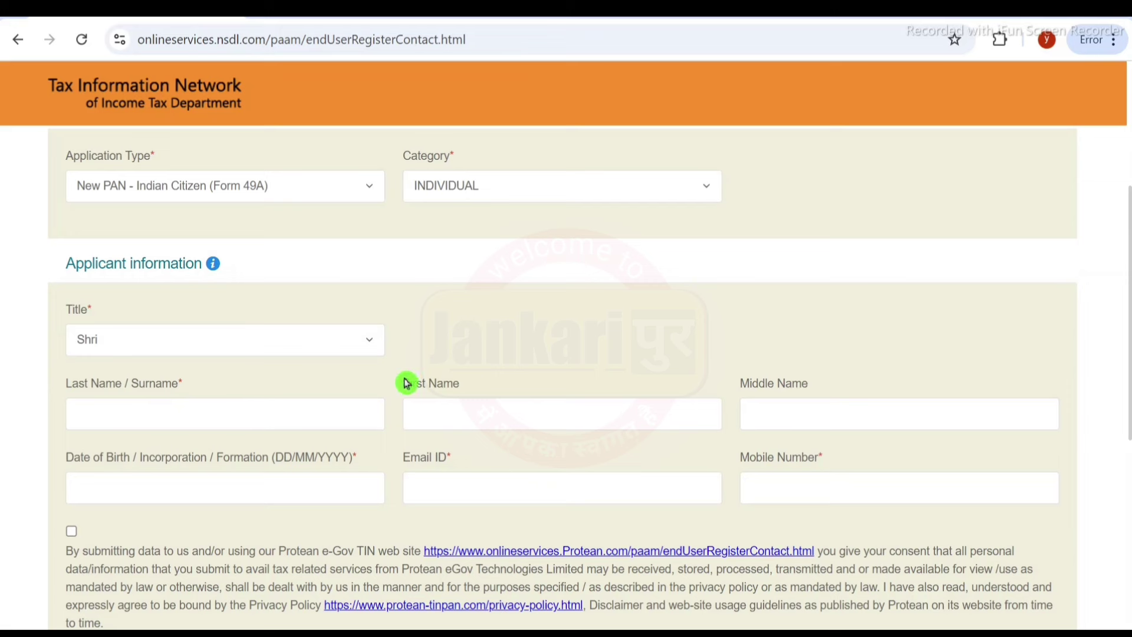
drag(407, 383, 470, 414)
drag(750, 397, 822, 394)
click(875, 378)
drag(748, 391, 804, 397)
click(569, 381)
drag(400, 385, 460, 409)
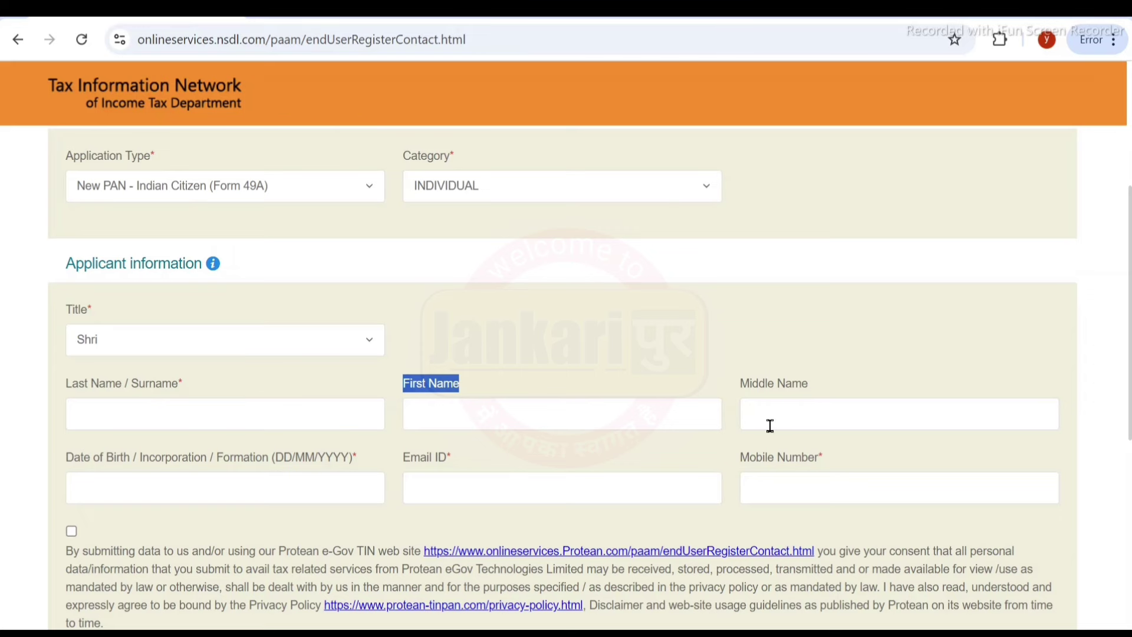
click(668, 361)
Step: Choose the applicant's date of birth from the calendar and check the email ID and mobile number fields
scroll(468, 423, down, 3)
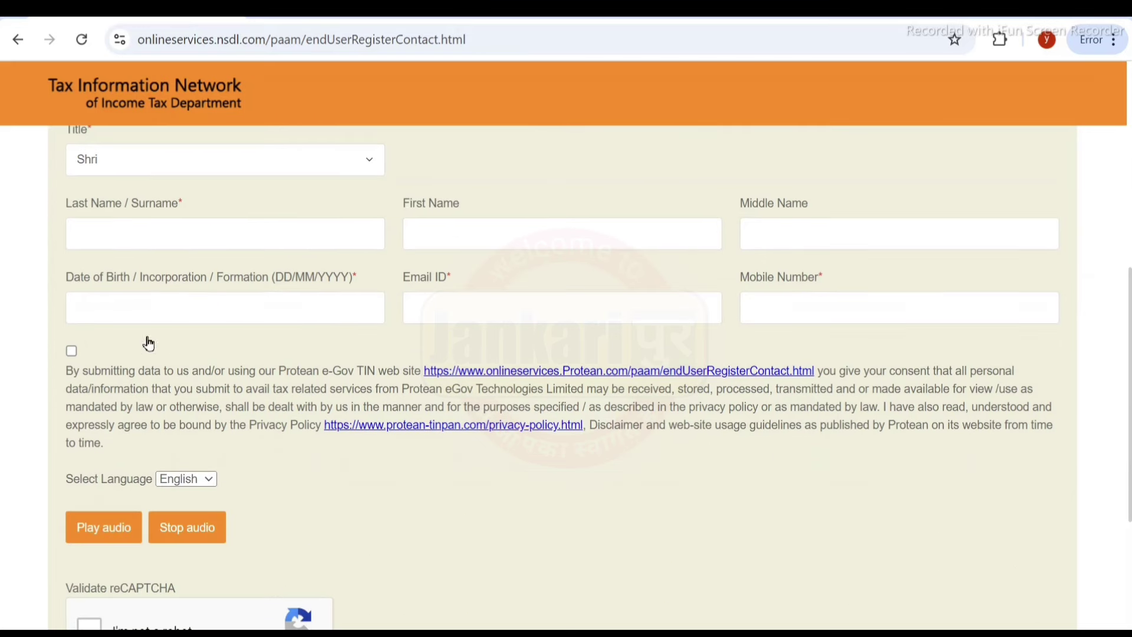
click(152, 311)
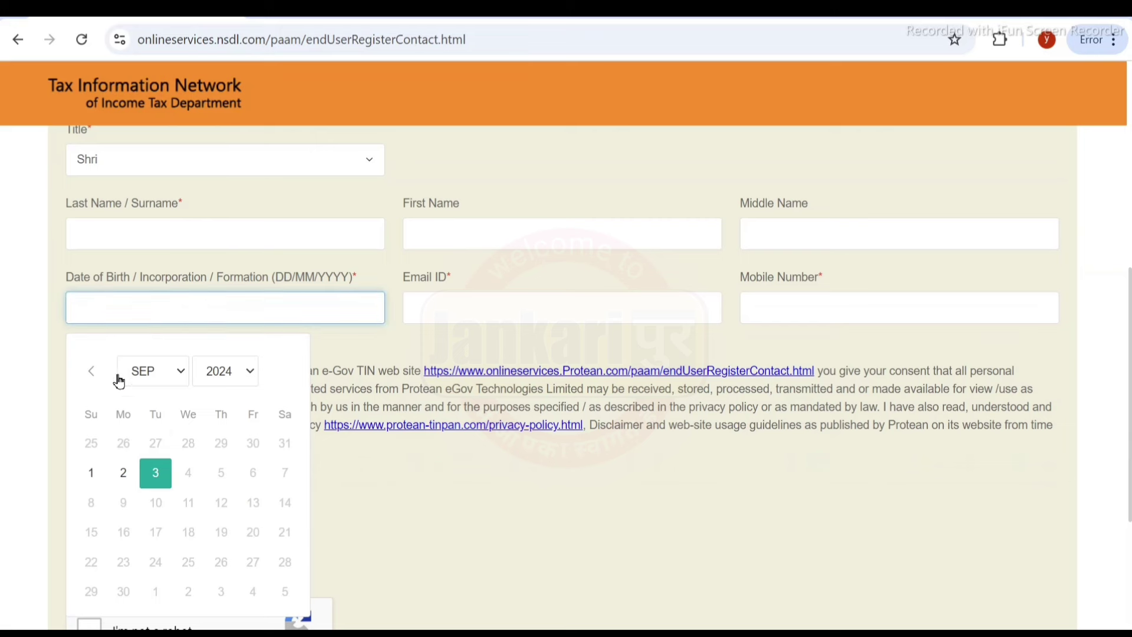
click(118, 473)
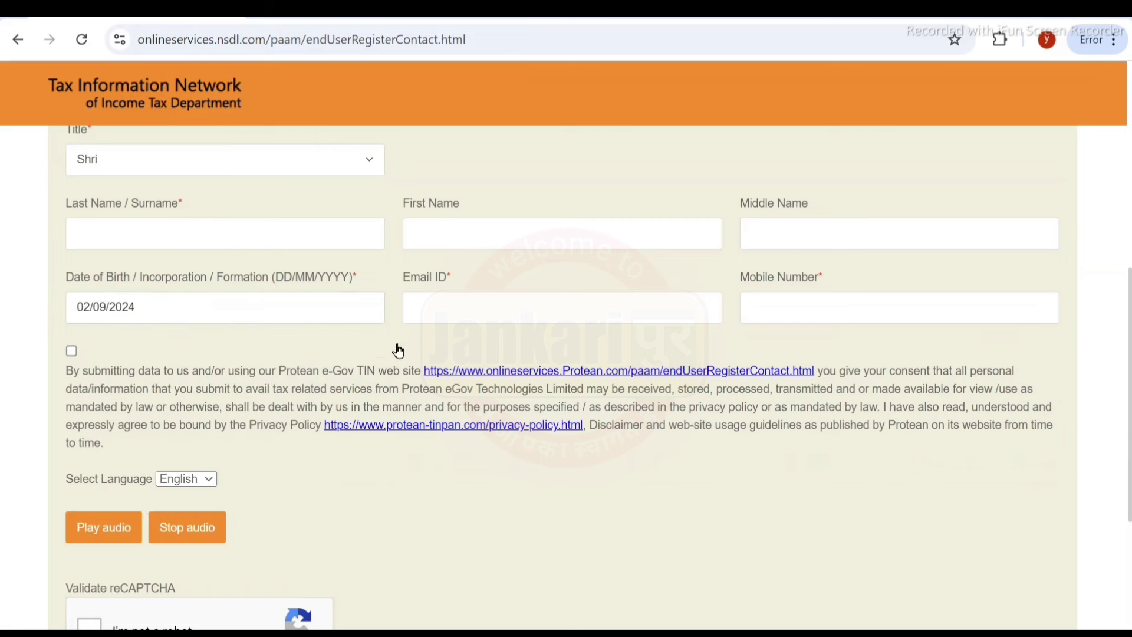
drag(400, 282, 471, 309)
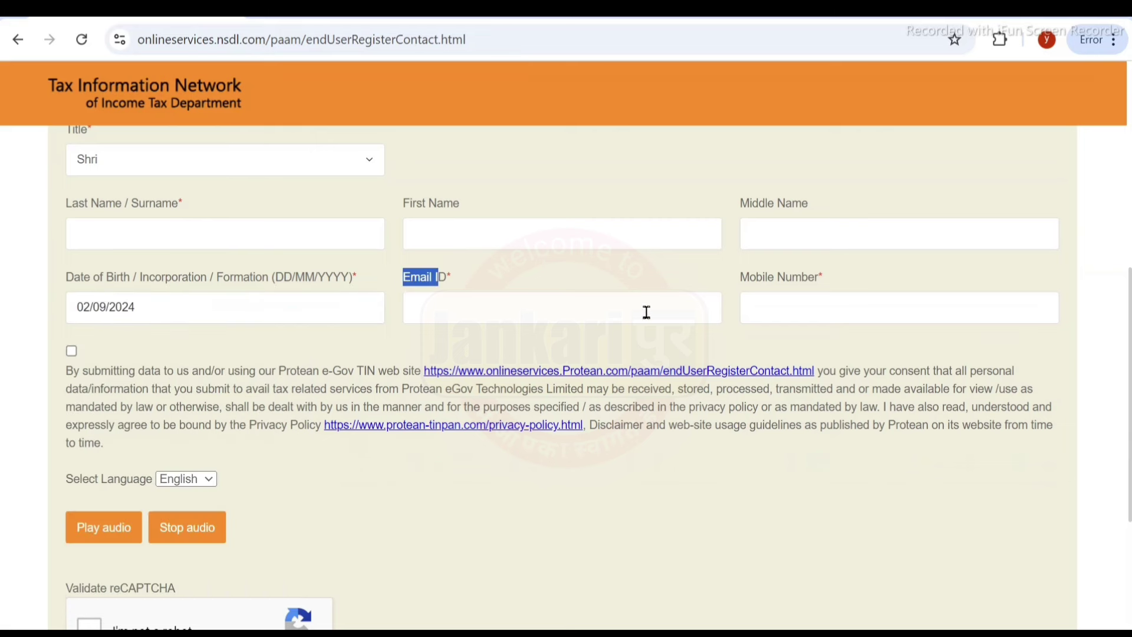
drag(750, 278, 803, 281)
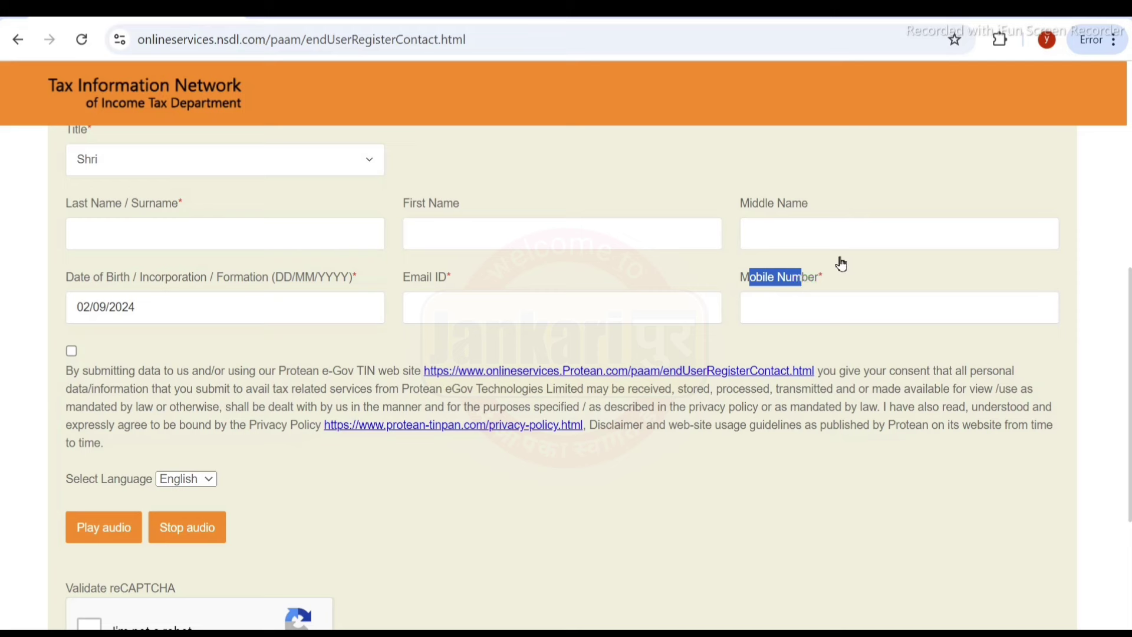
Step: Submit the application form with the data consent accepted and the reCAPTCHA check completed
scroll(633, 401, down, 2)
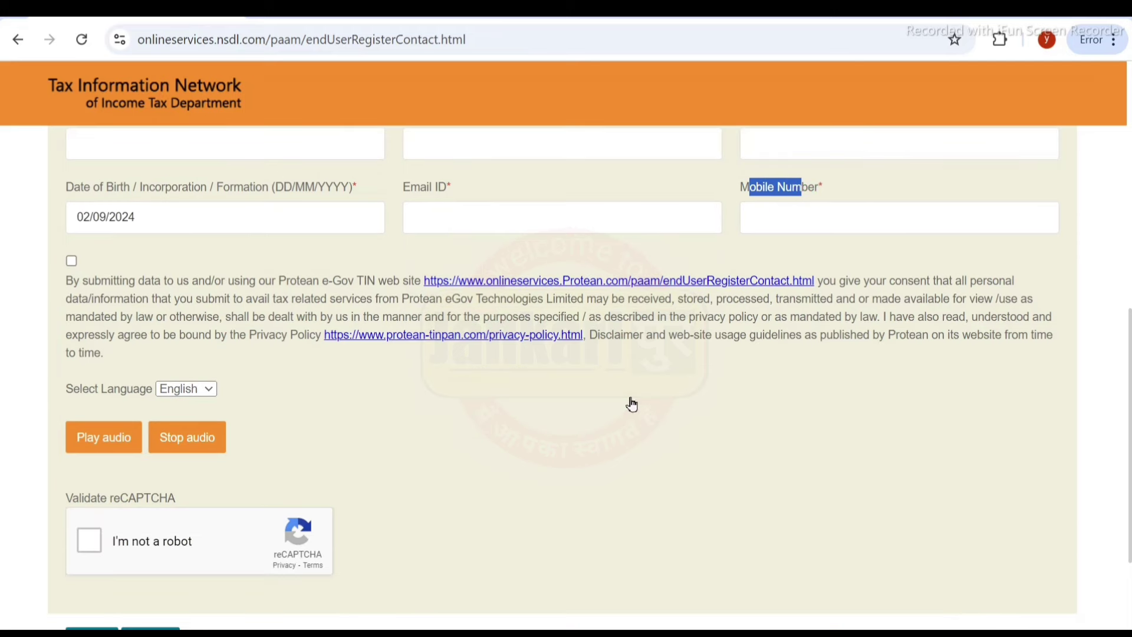
click(70, 267)
scroll(399, 394, down, 2)
click(90, 443)
click(97, 454)
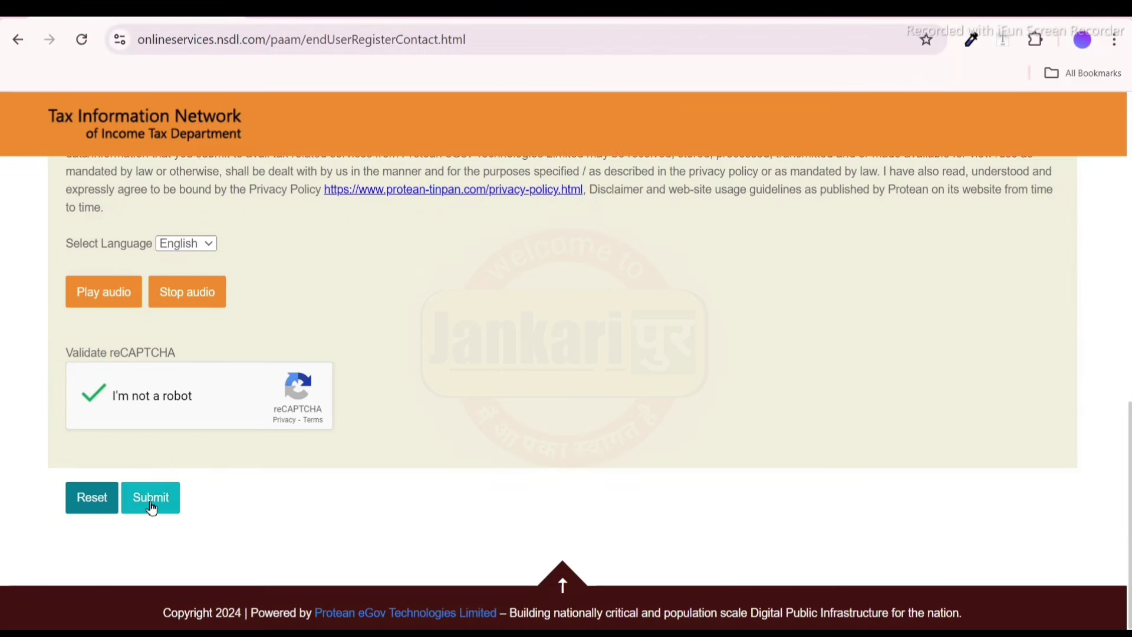
click(151, 501)
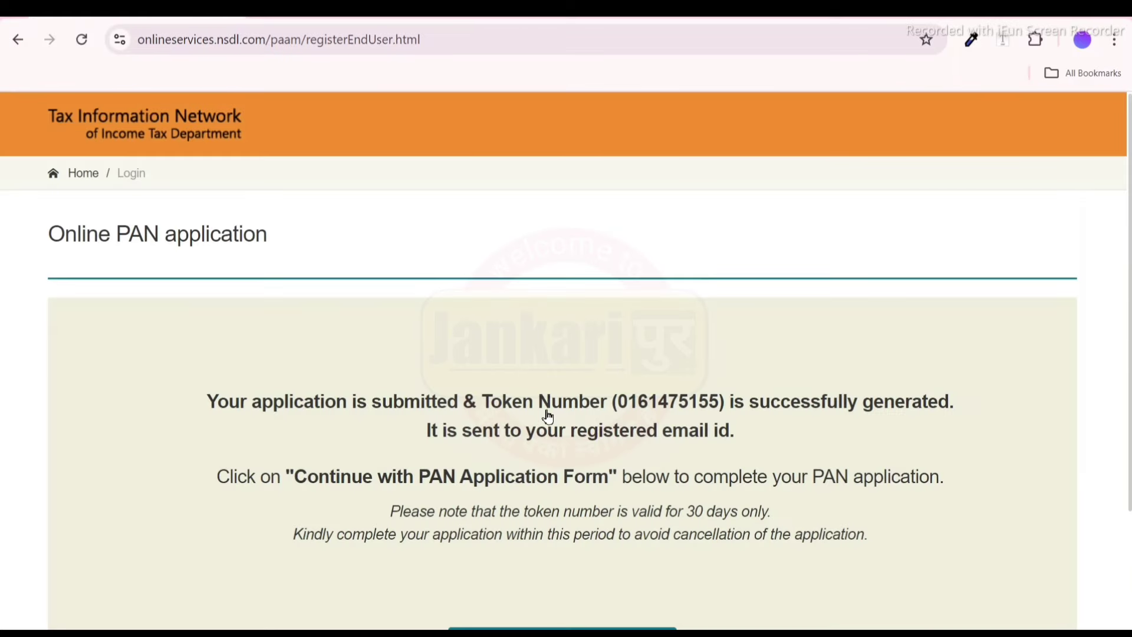
Step: Examine the generated token number in the application's submission confirmation
drag(493, 406, 723, 414)
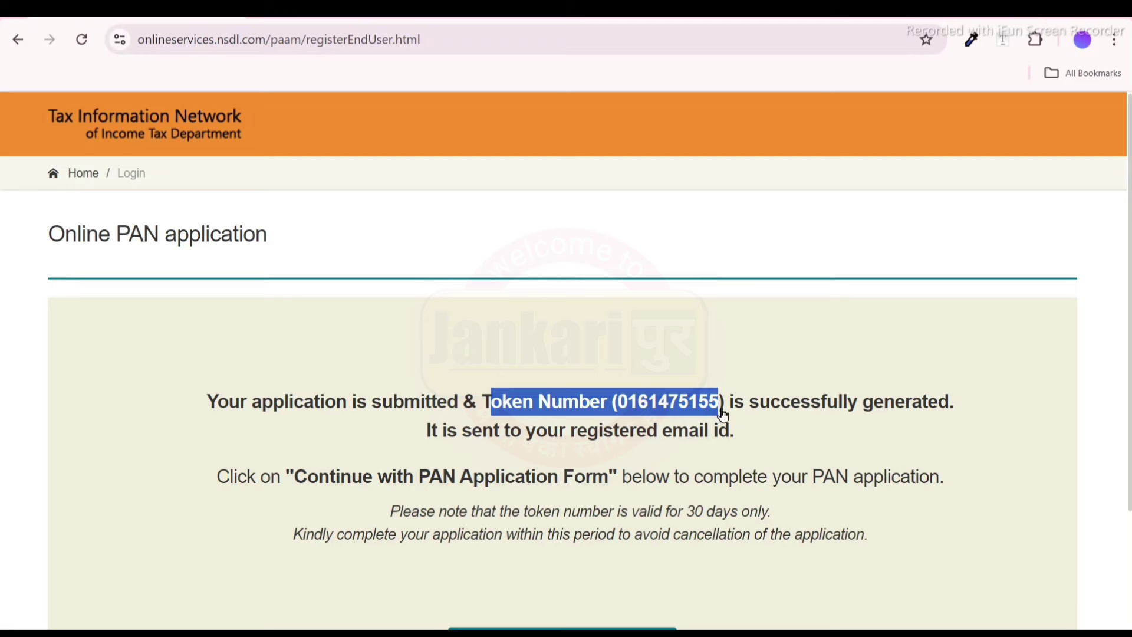
click(616, 400)
drag(616, 404, 746, 369)
click(746, 378)
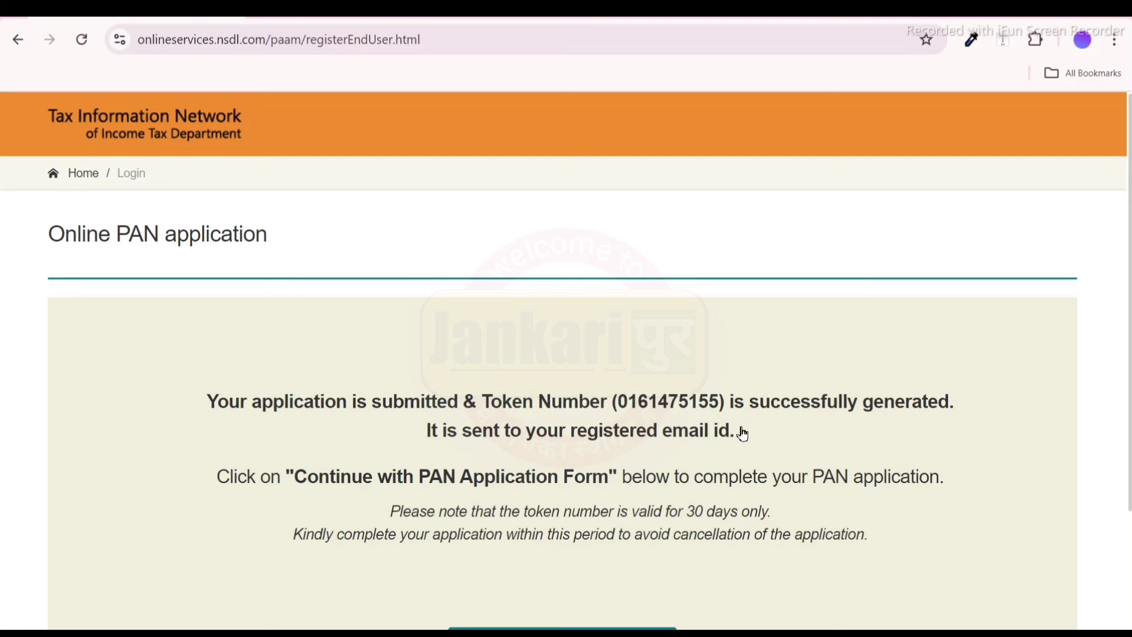
Step: Continue with the PAN application form to its personal details section and the document submission options
scroll(621, 512, down, 3)
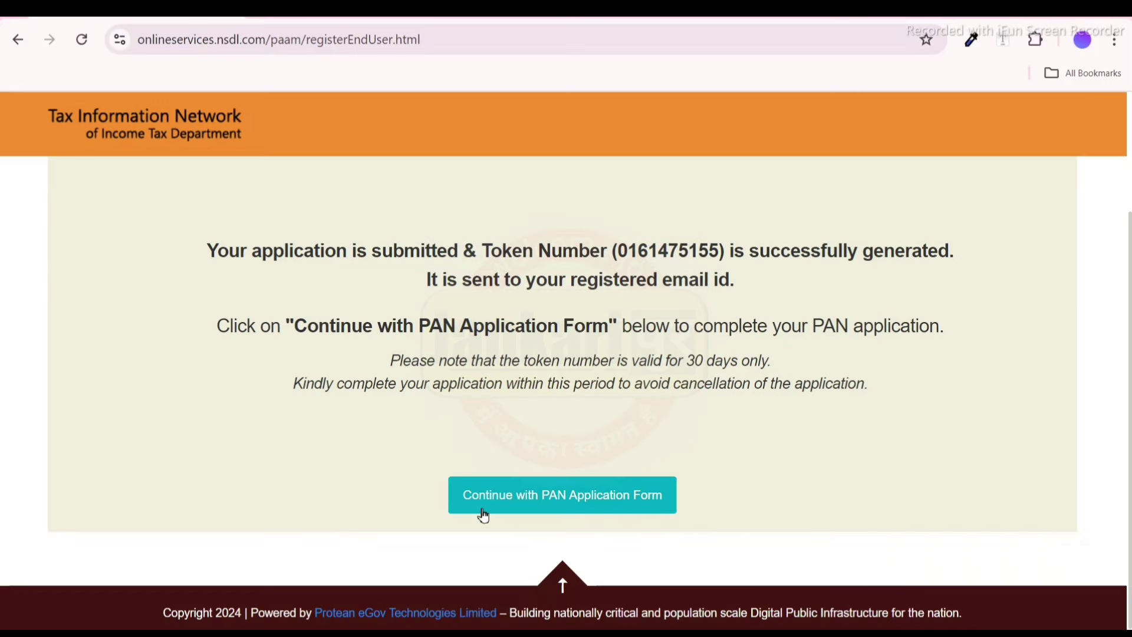
click(595, 501)
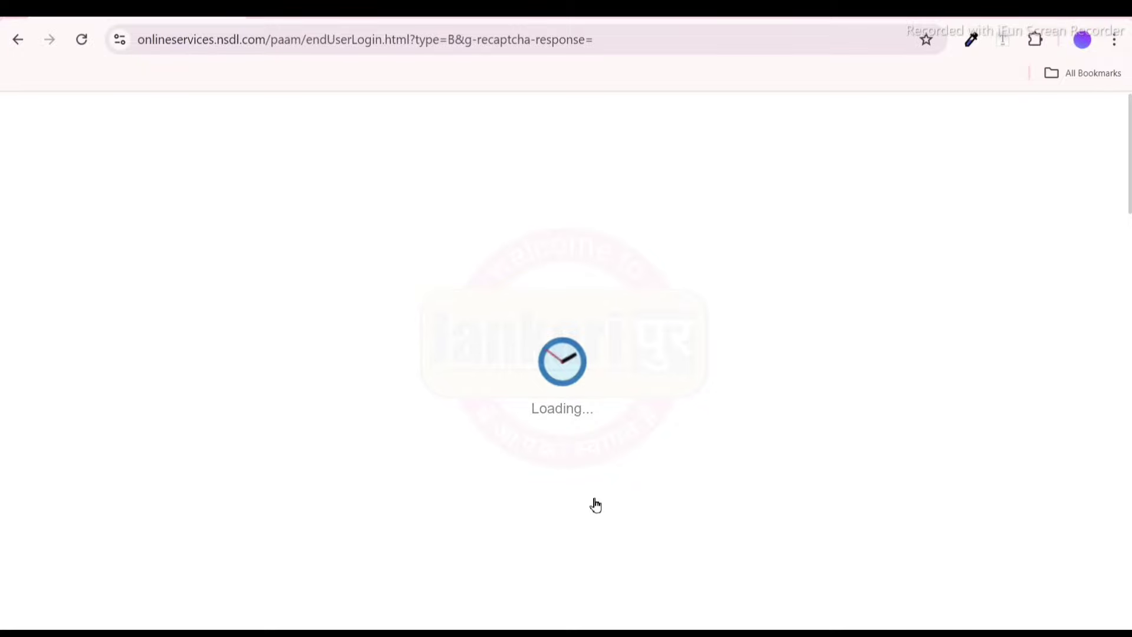
scroll(248, 435, down, 1)
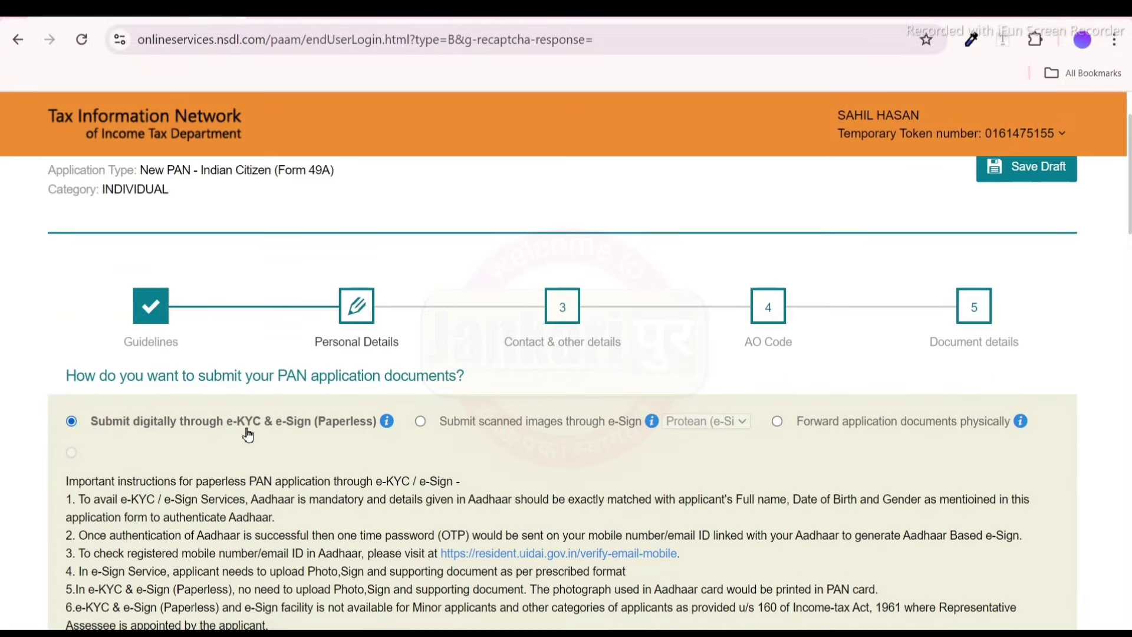
scroll(248, 434, down, 2)
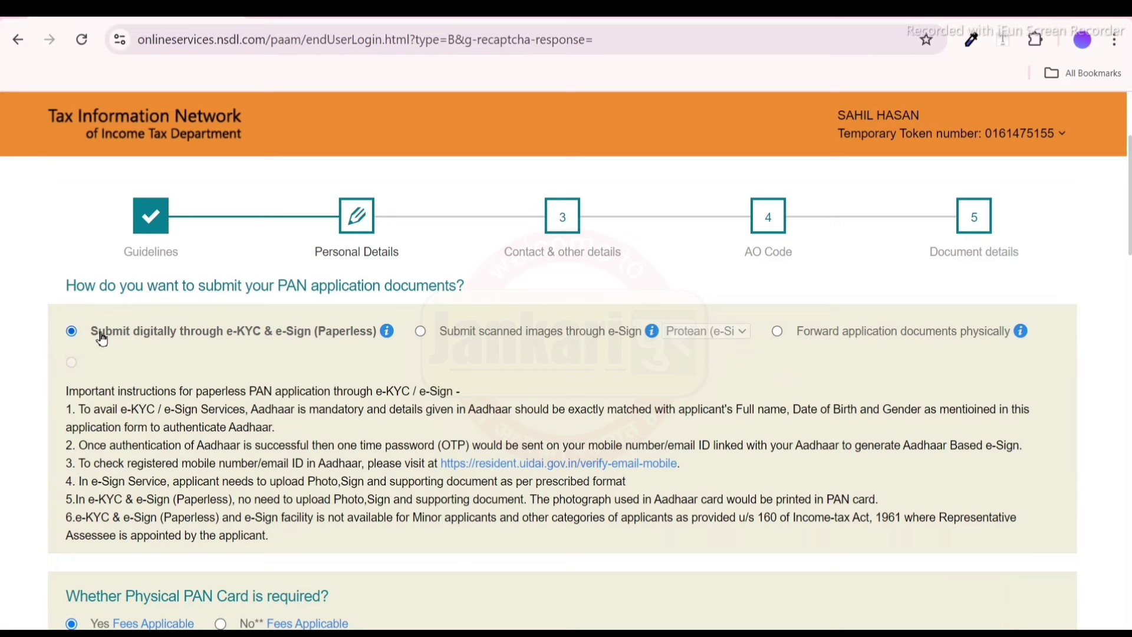
Step: Examine the three document submission options: paperless e-KYC & e-Sign, scanned images through e-Sign, and physical forwarding
drag(98, 331, 328, 342)
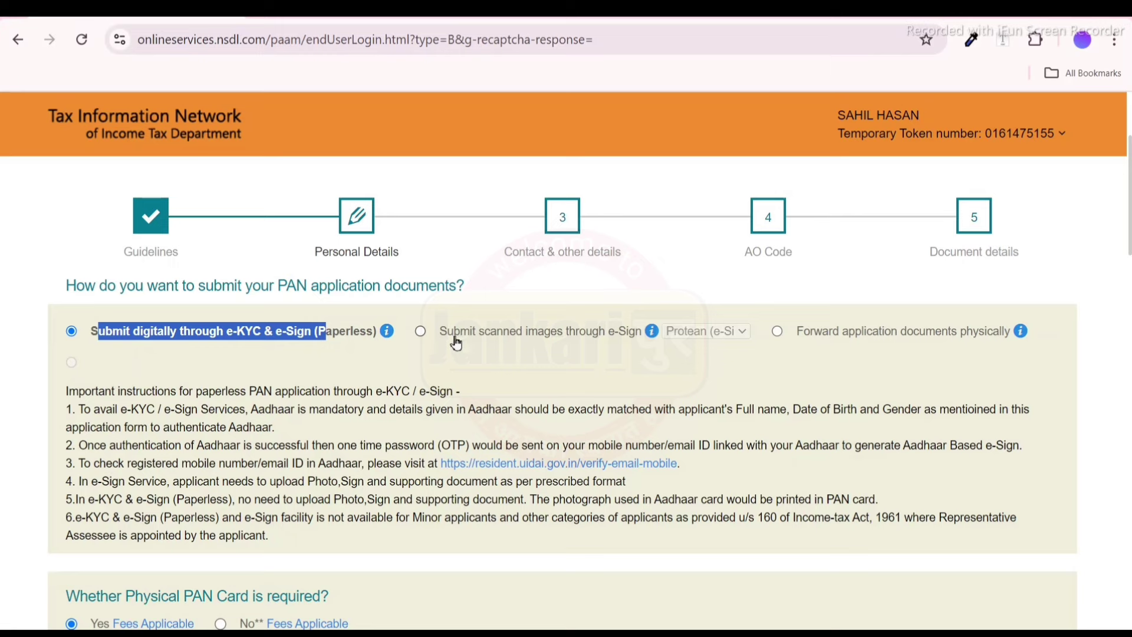
drag(457, 341, 627, 341)
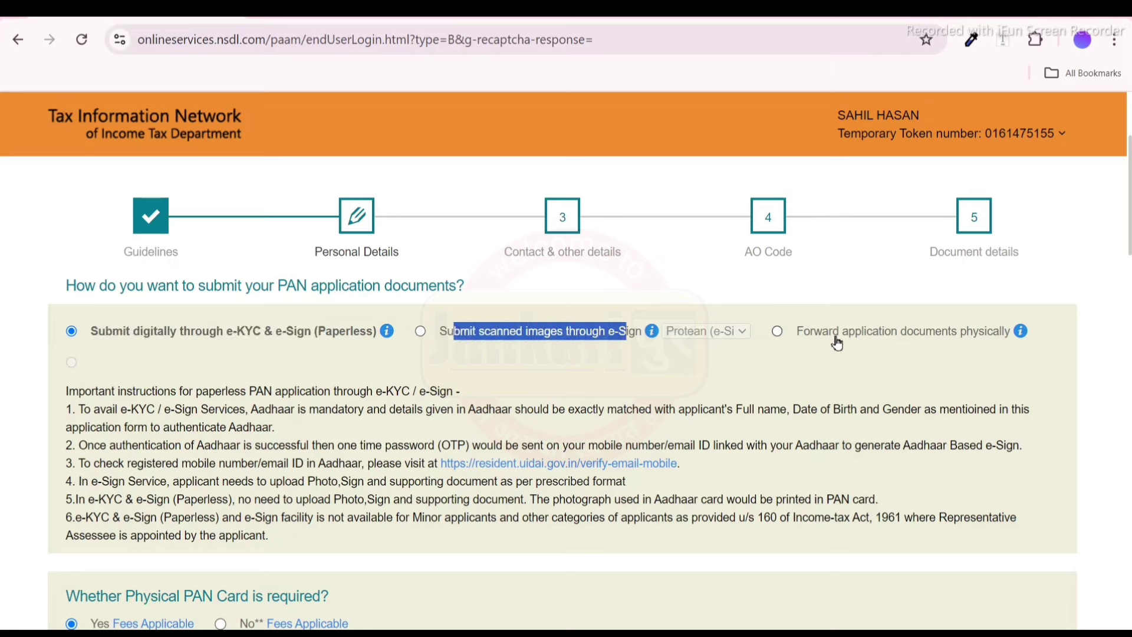
drag(822, 342, 994, 344)
click(970, 376)
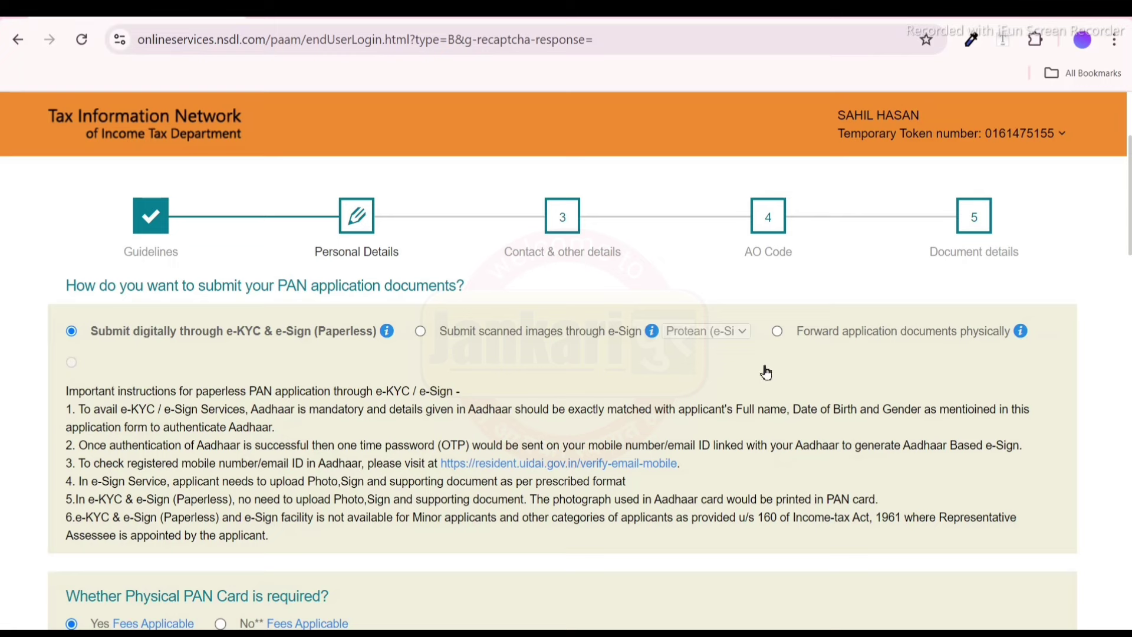
drag(822, 341, 1007, 342)
click(934, 361)
Step: Try the option to forward application documents physically and switch back to digital submission through e-KYC & e-Sign (Paperless)
click(782, 342)
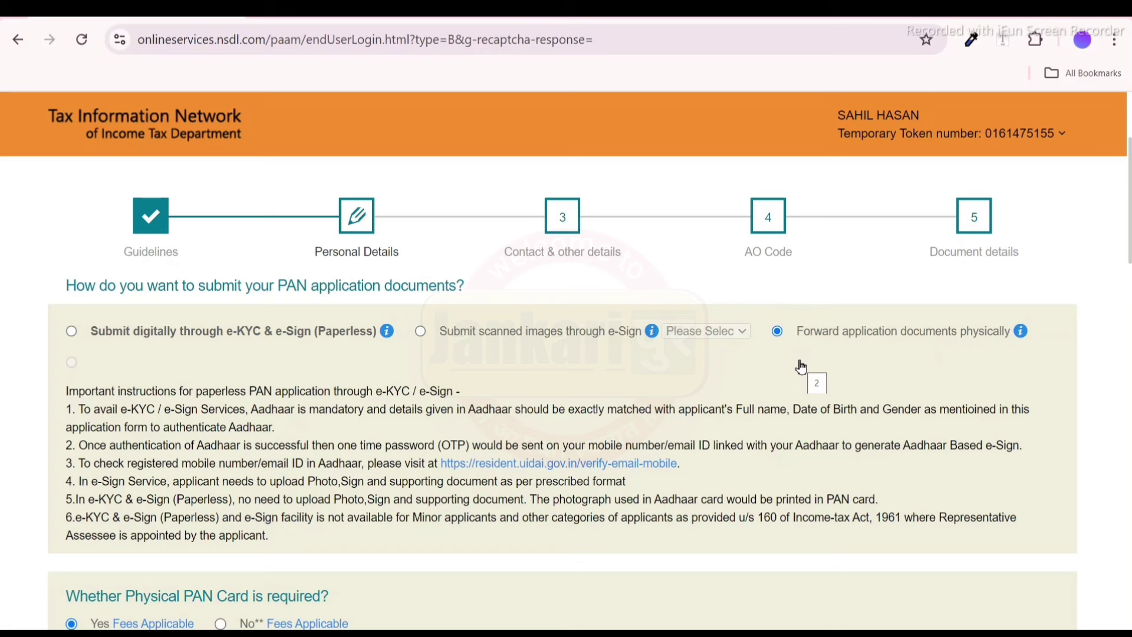
click(71, 331)
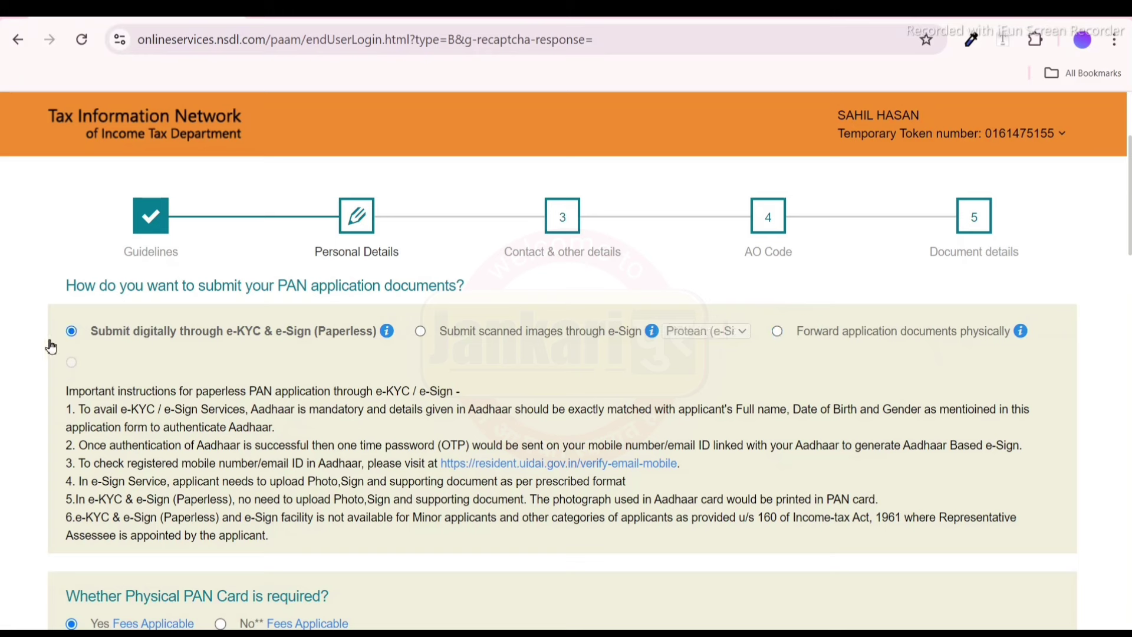
drag(131, 333, 352, 361)
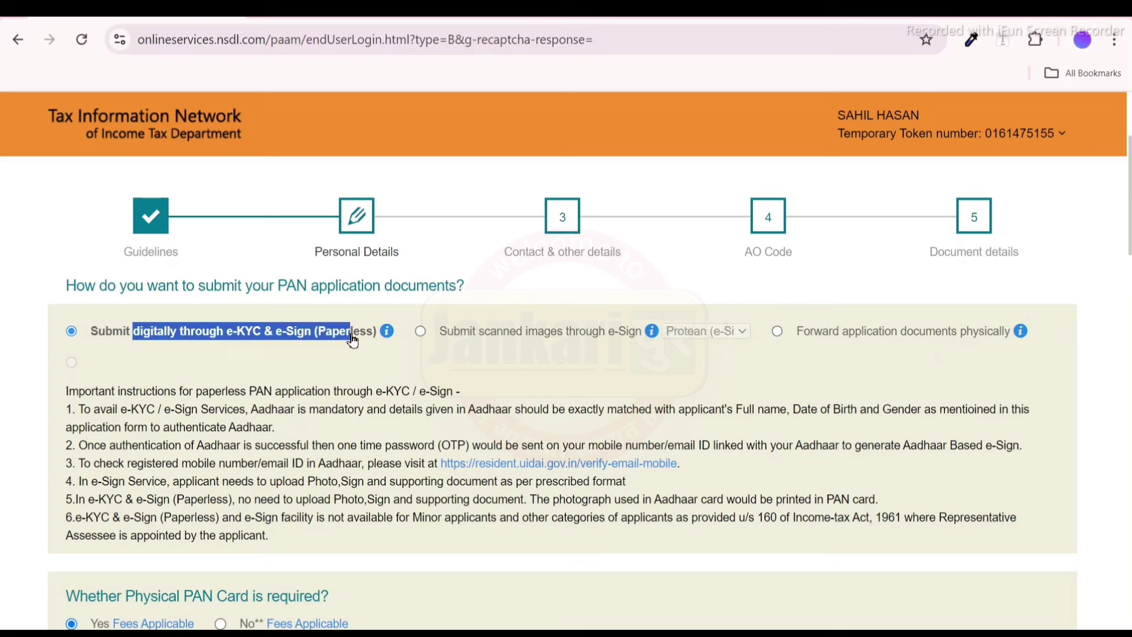
click(327, 371)
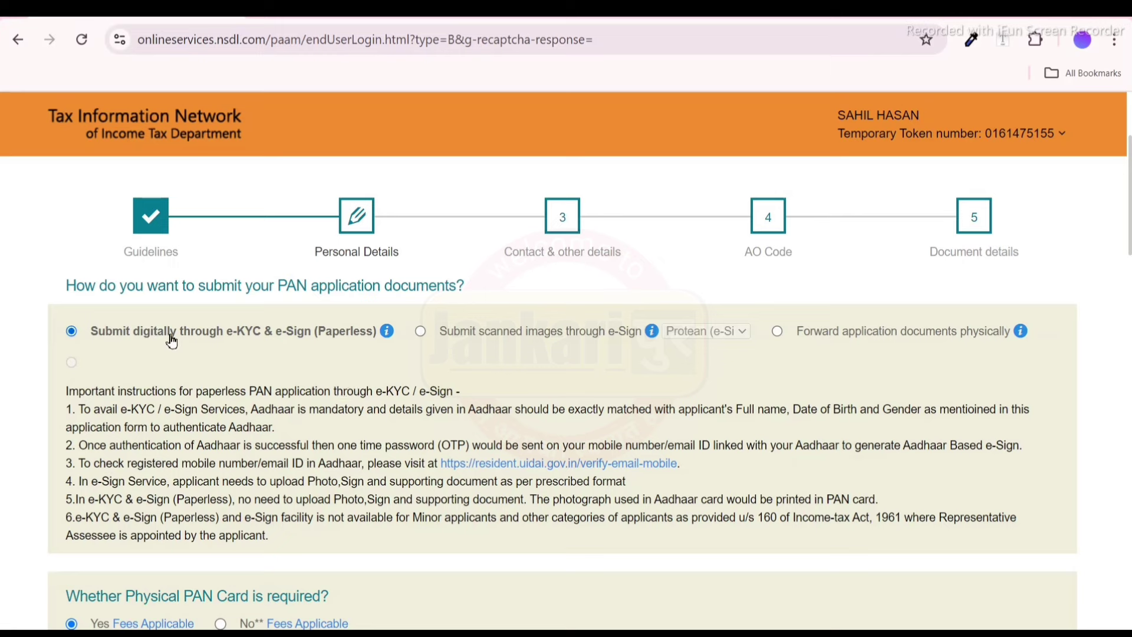
drag(171, 337, 328, 334)
click(333, 352)
Step: Choose to submit the PAN application documents as scanned images through e-Sign
click(425, 336)
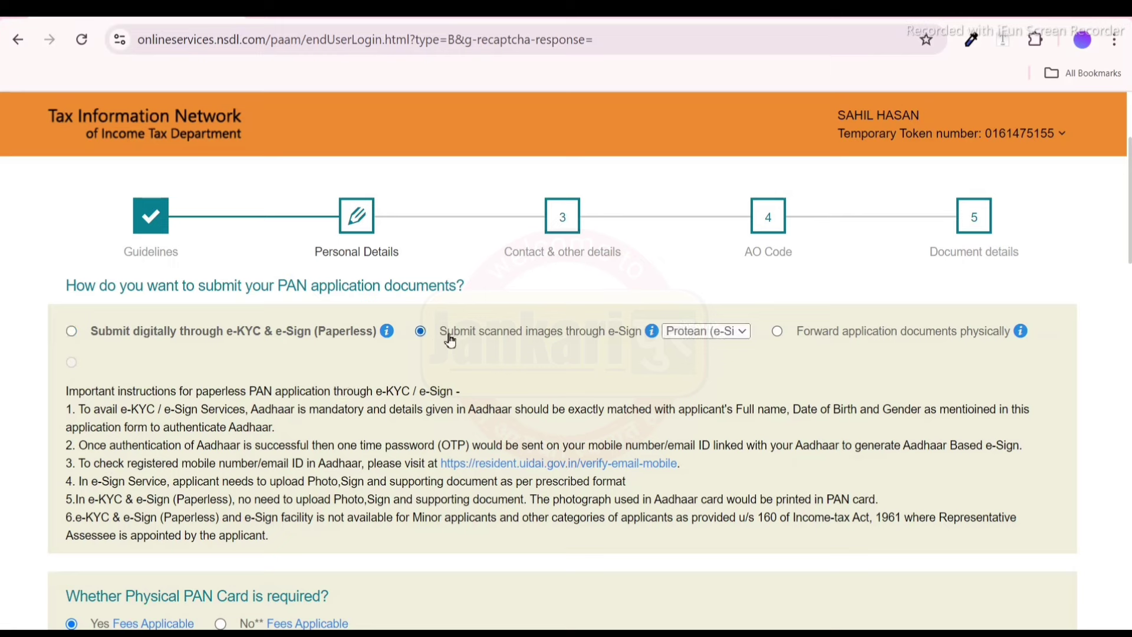
drag(447, 335, 606, 338)
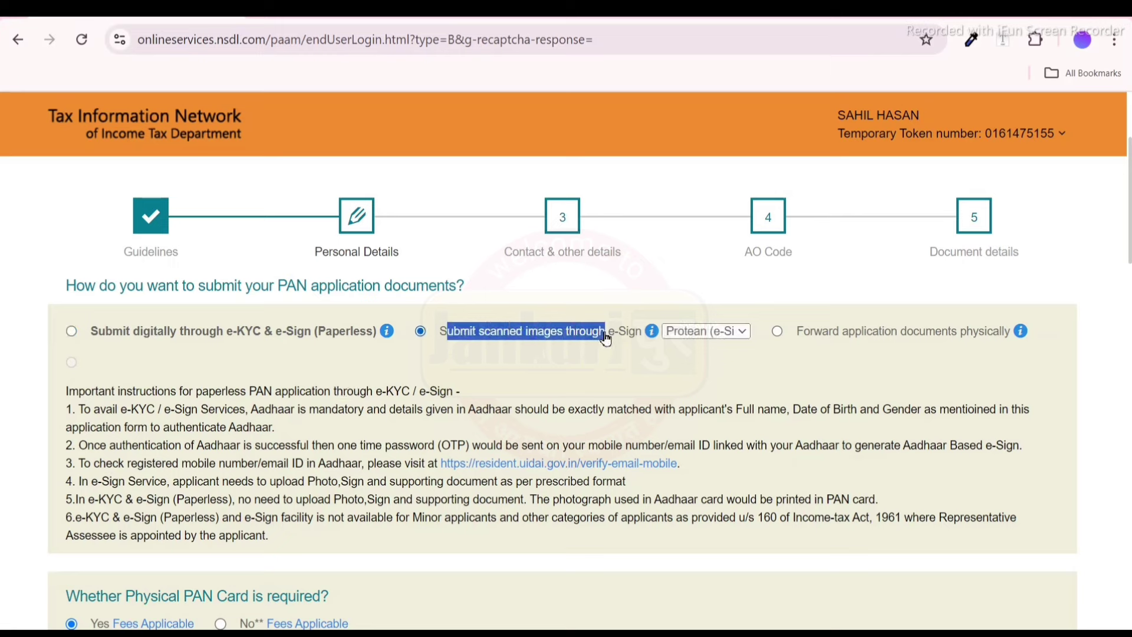
click(610, 363)
drag(543, 339, 650, 341)
click(627, 394)
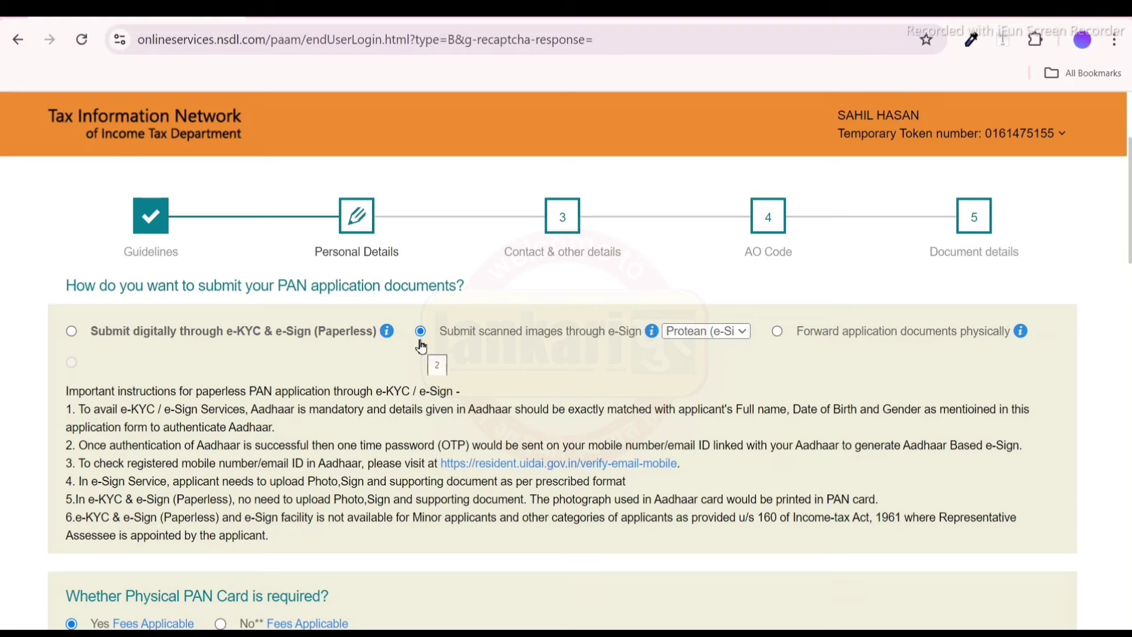
Step: Check the question asking whether a physical PAN card is required
scroll(420, 353, down, 5)
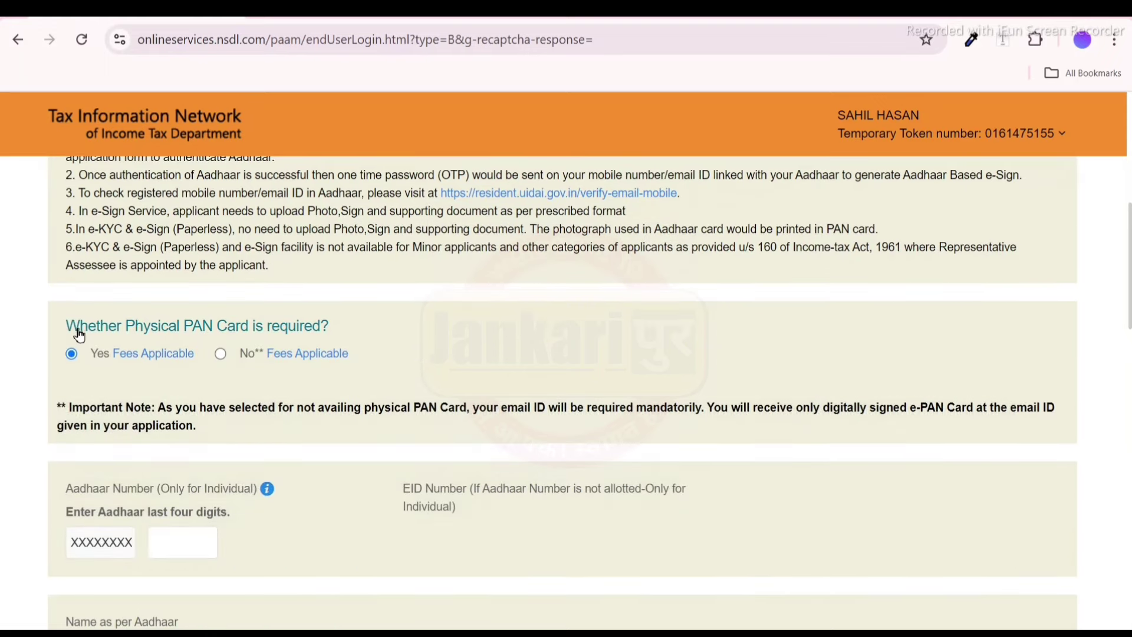
drag(79, 328, 268, 332)
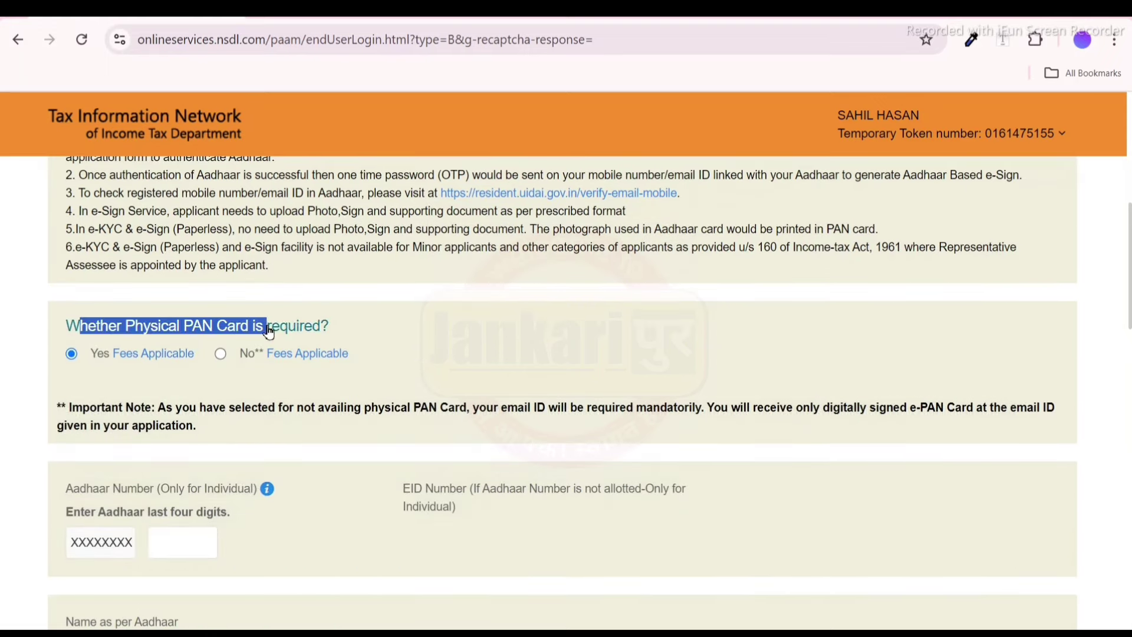
click(221, 375)
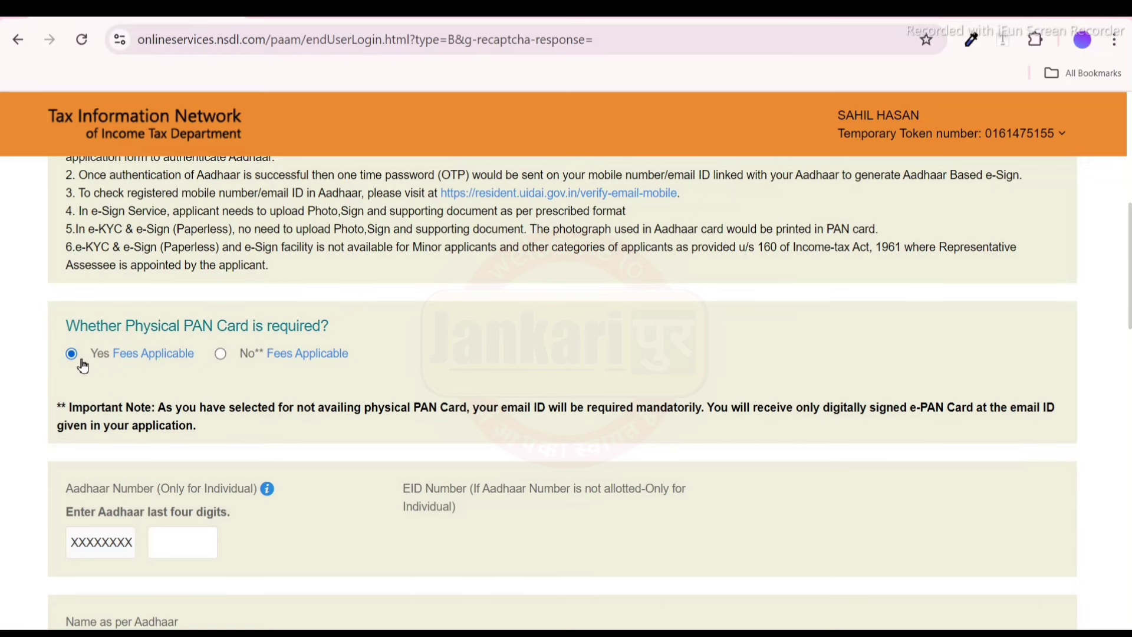
Step: Examine the fields for the Aadhaar last four digits, the name as per Aadhaar and the applicant's full name
scroll(215, 406, down, 3)
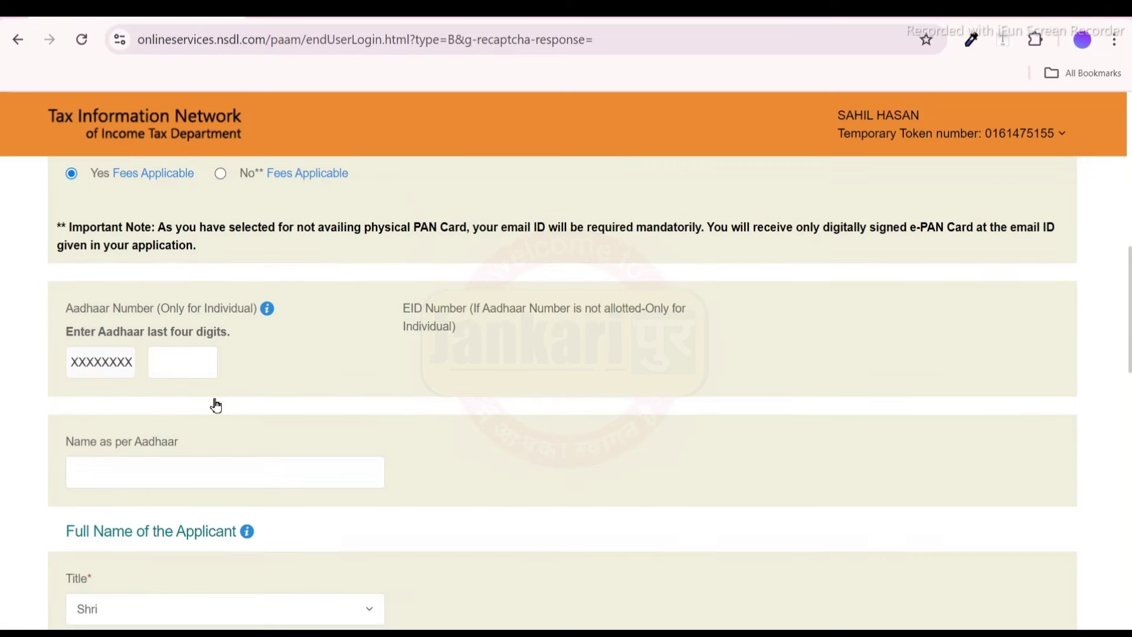
click(186, 365)
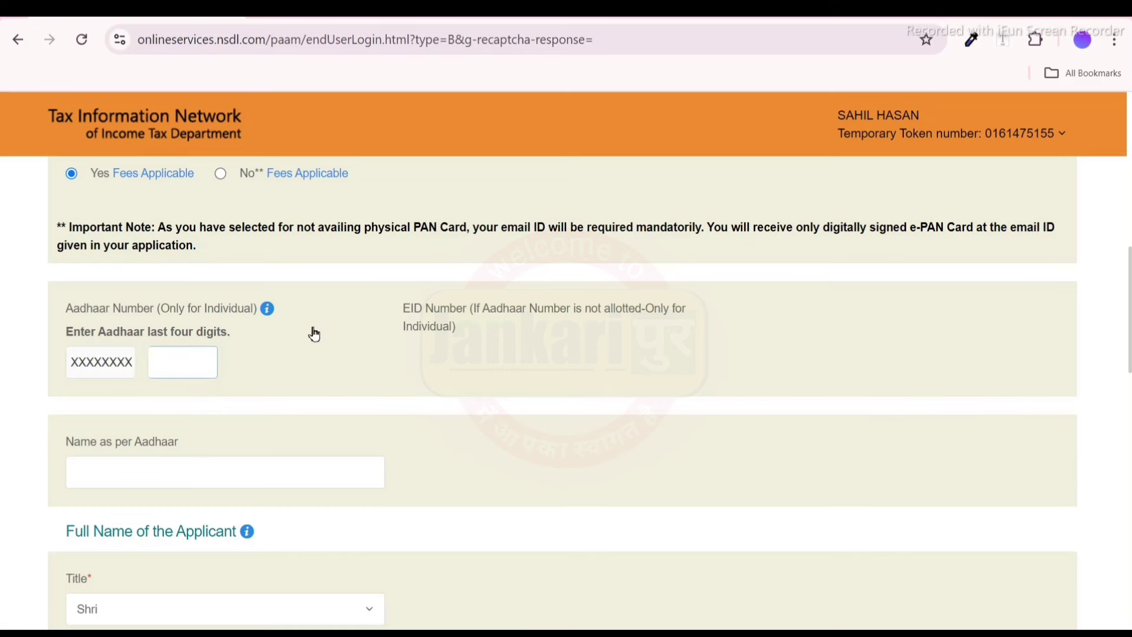
scroll(315, 335, down, 3)
drag(79, 267, 211, 273)
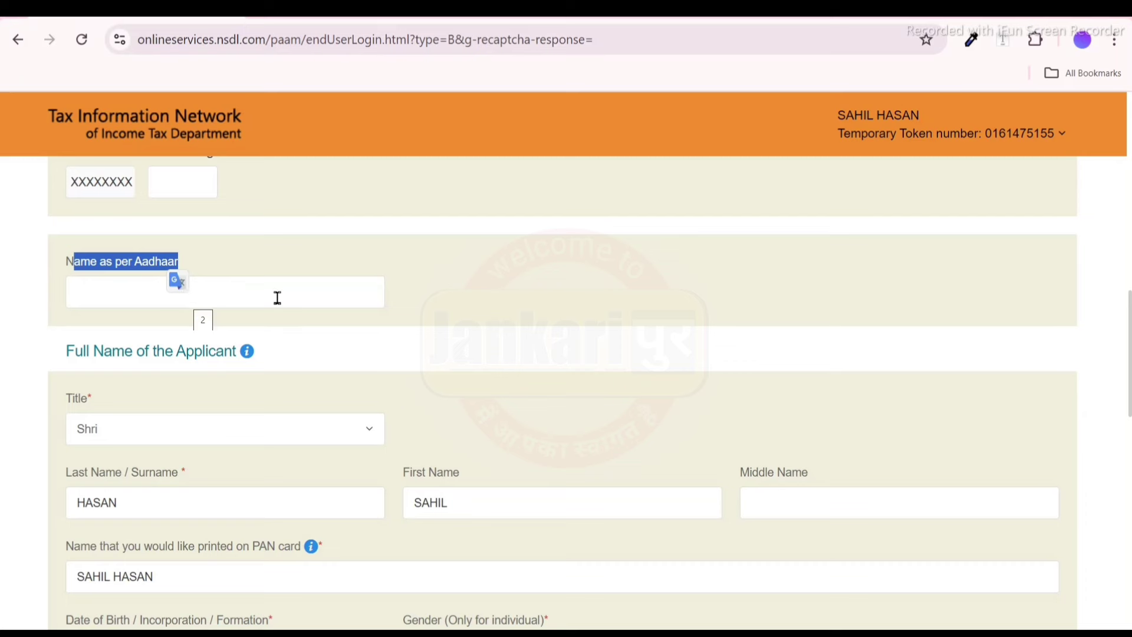
scroll(276, 298, down, 3)
drag(71, 177, 220, 187)
click(326, 212)
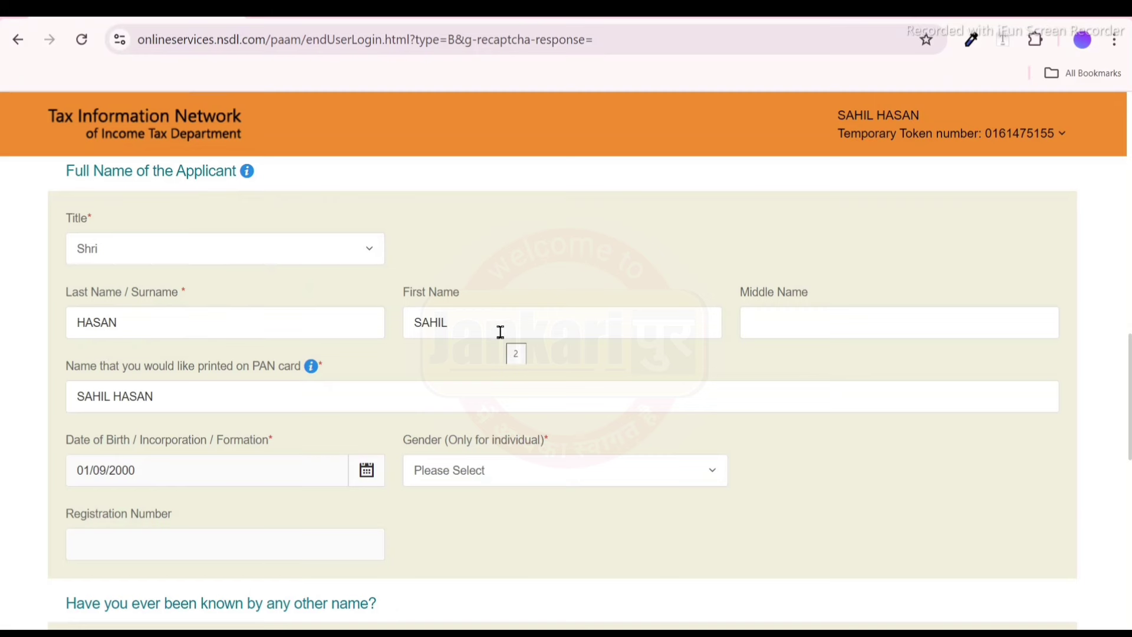
Step: Check the applicant's name for printing on the PAN card and choose the applicant's gender
click(81, 396)
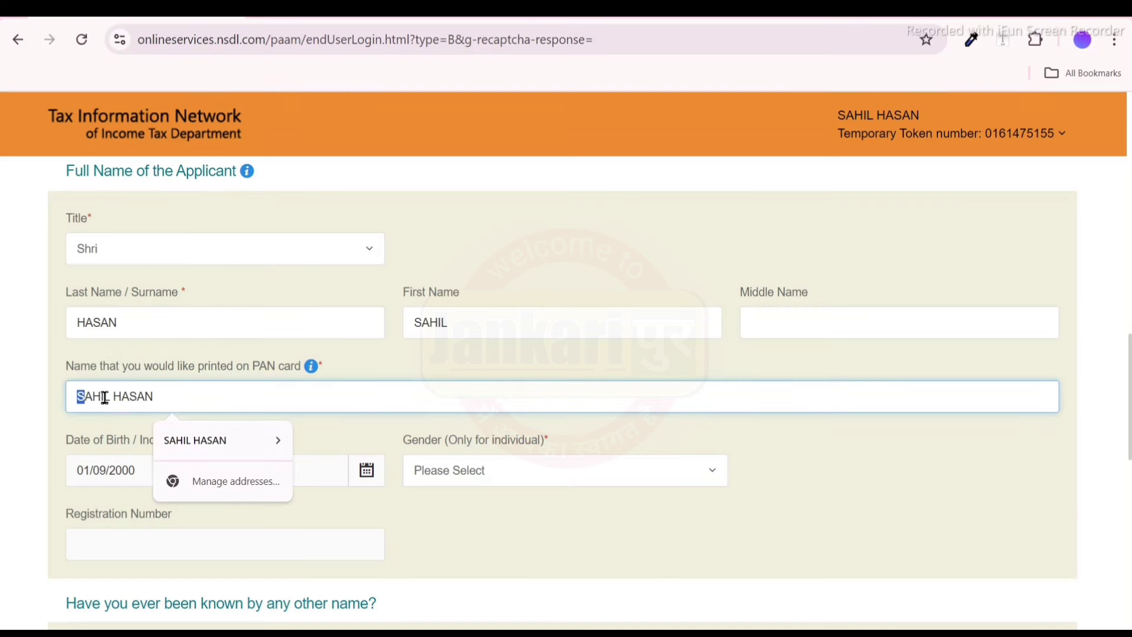
drag(80, 395, 167, 396)
click(44, 401)
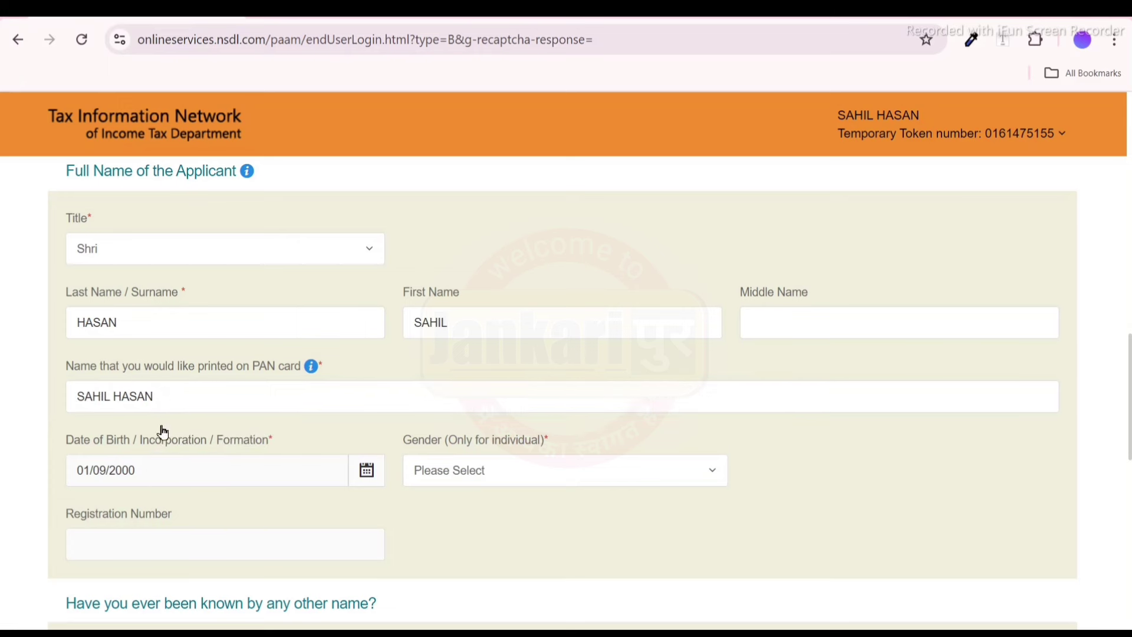
click(448, 473)
click(472, 538)
Step: Examine the question about being known by any other name and the single-parent mother question
scroll(588, 521, down, 6)
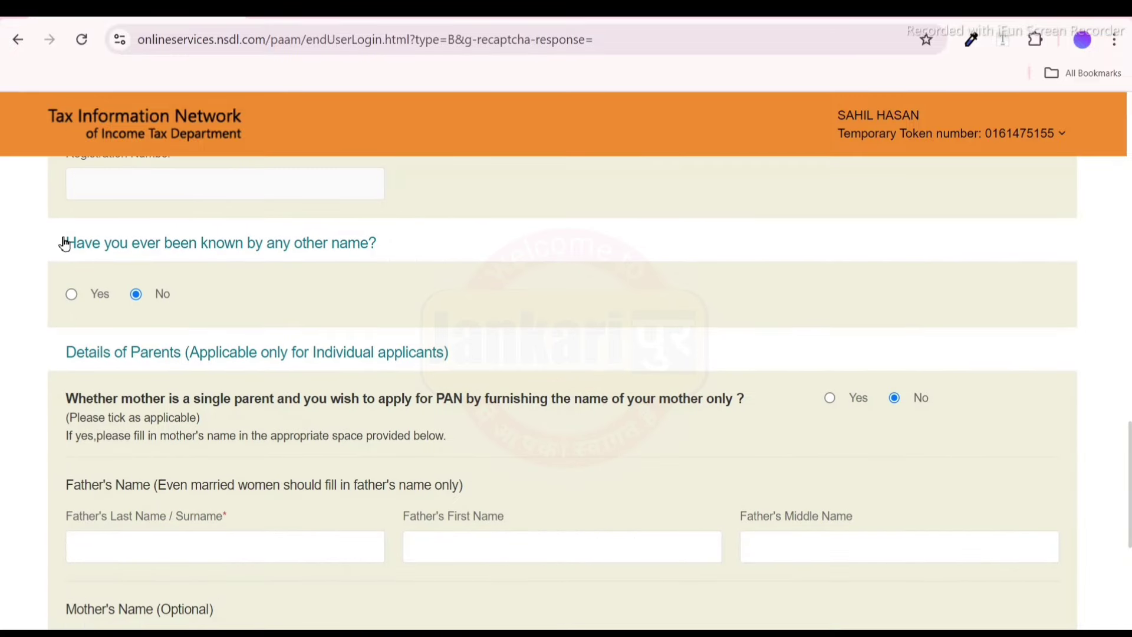
drag(64, 243, 313, 273)
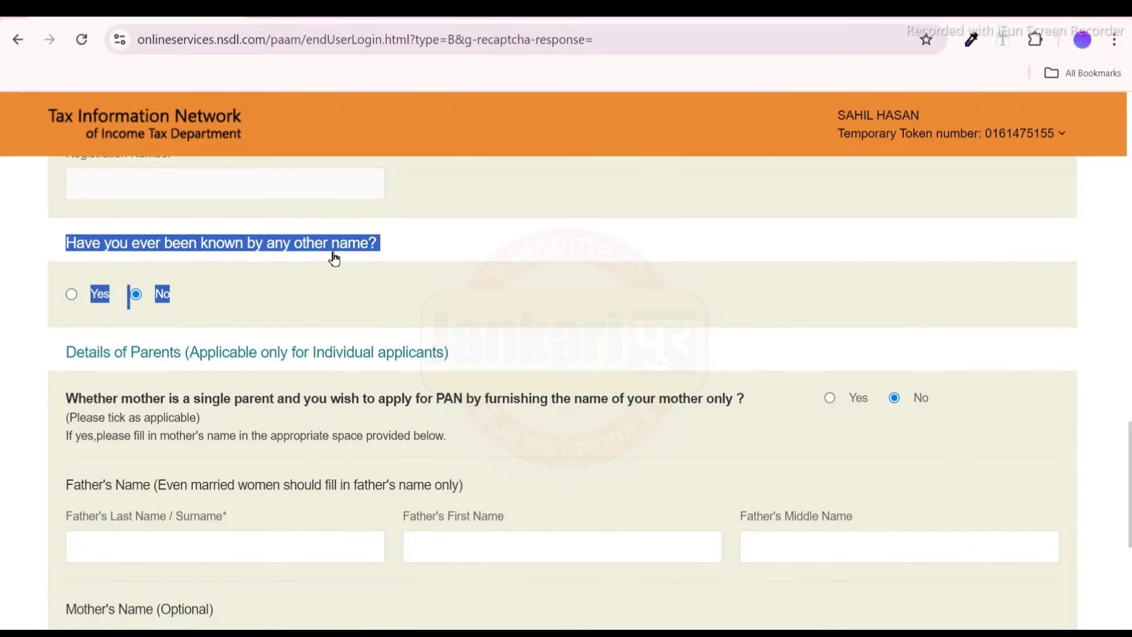
click(270, 308)
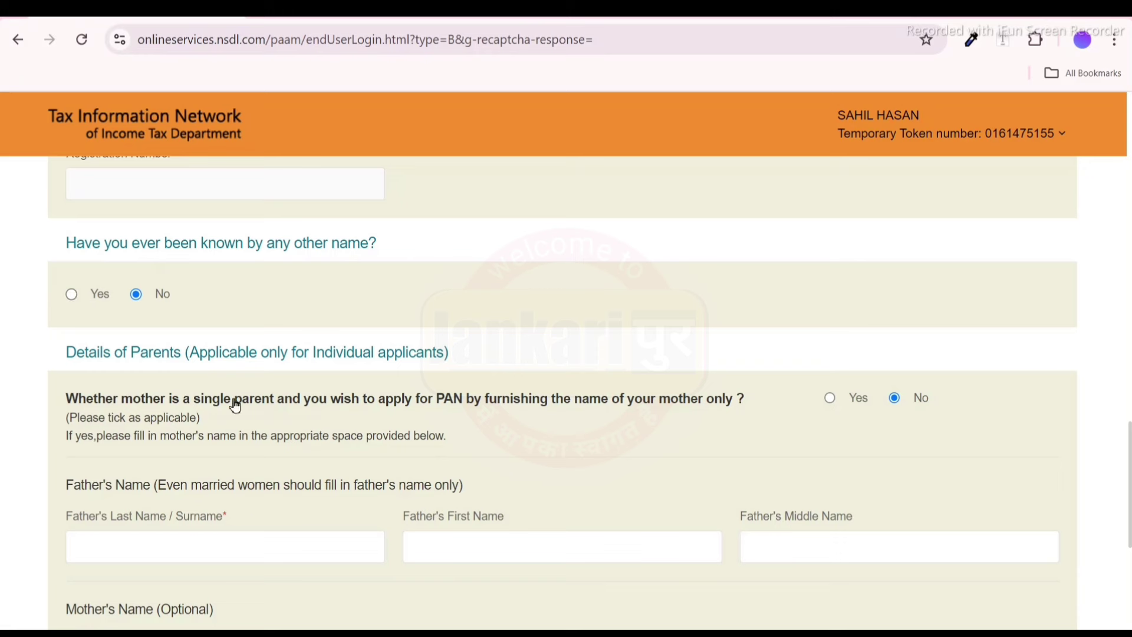
drag(235, 401, 420, 405)
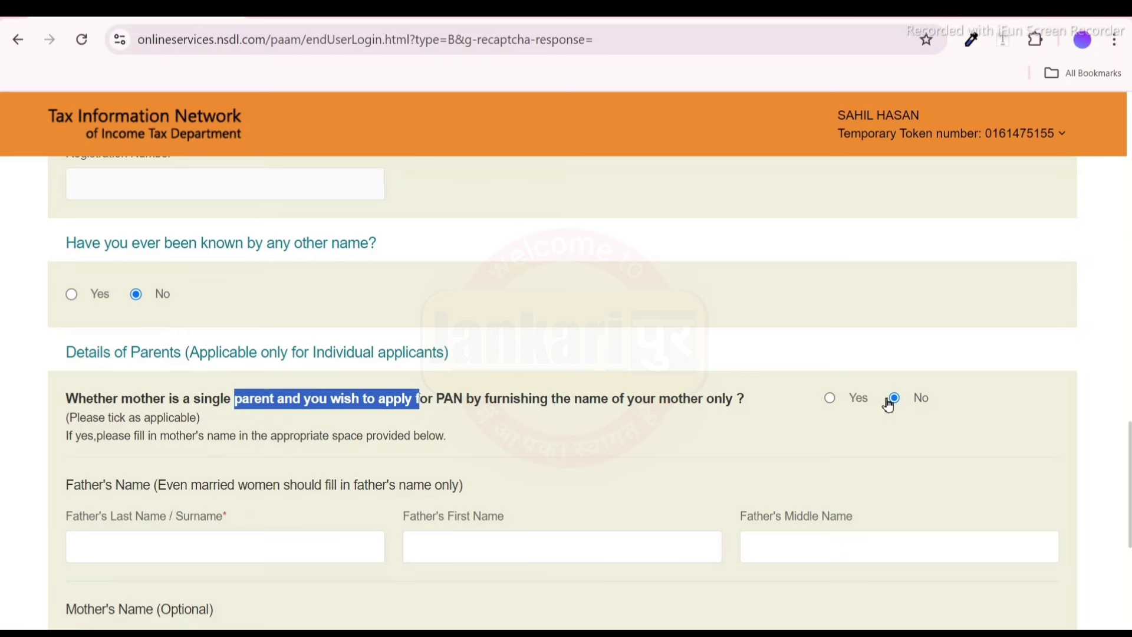
Step: Examine the father's last name, first name and middle name fields in the parents' details
scroll(712, 460, down, 5)
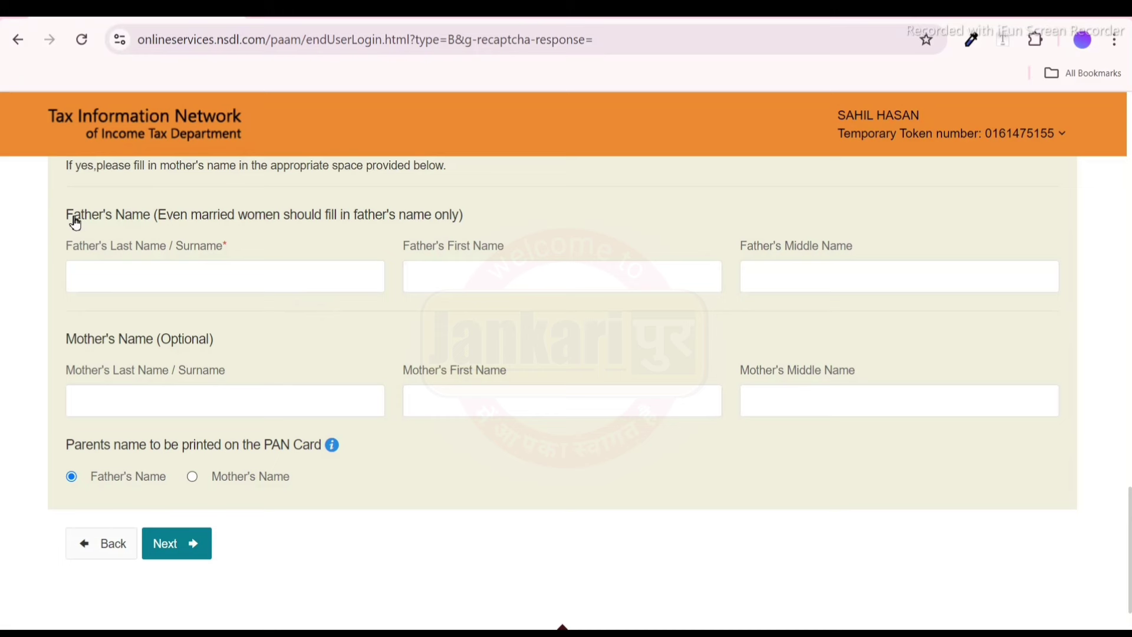
drag(74, 222, 281, 233)
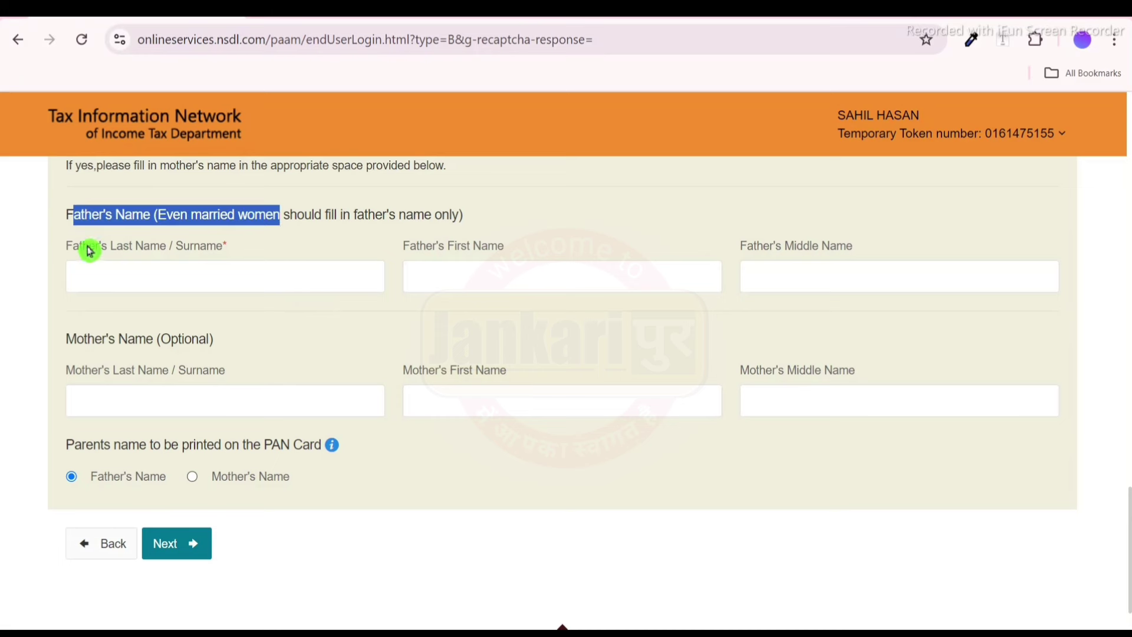
drag(81, 246, 167, 247)
click(254, 247)
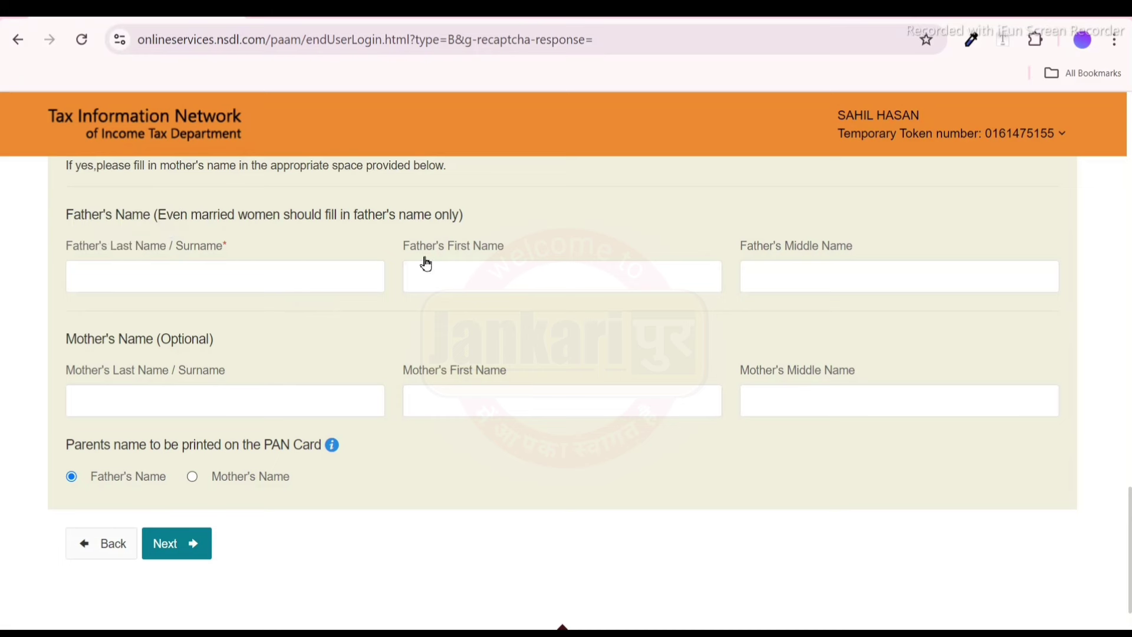
drag(411, 251, 521, 250)
click(539, 255)
drag(748, 255, 841, 240)
click(578, 315)
Step: Examine the optional mother's name fields and the choice of which parent's name is printed on the PAN card
drag(75, 343, 199, 345)
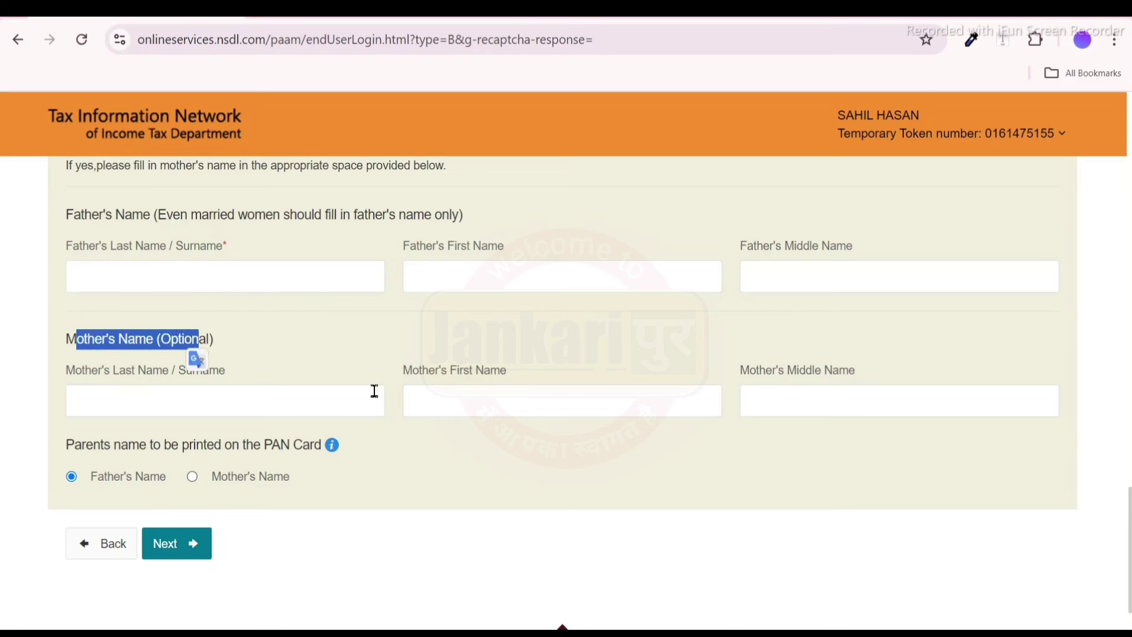
drag(405, 372, 497, 397)
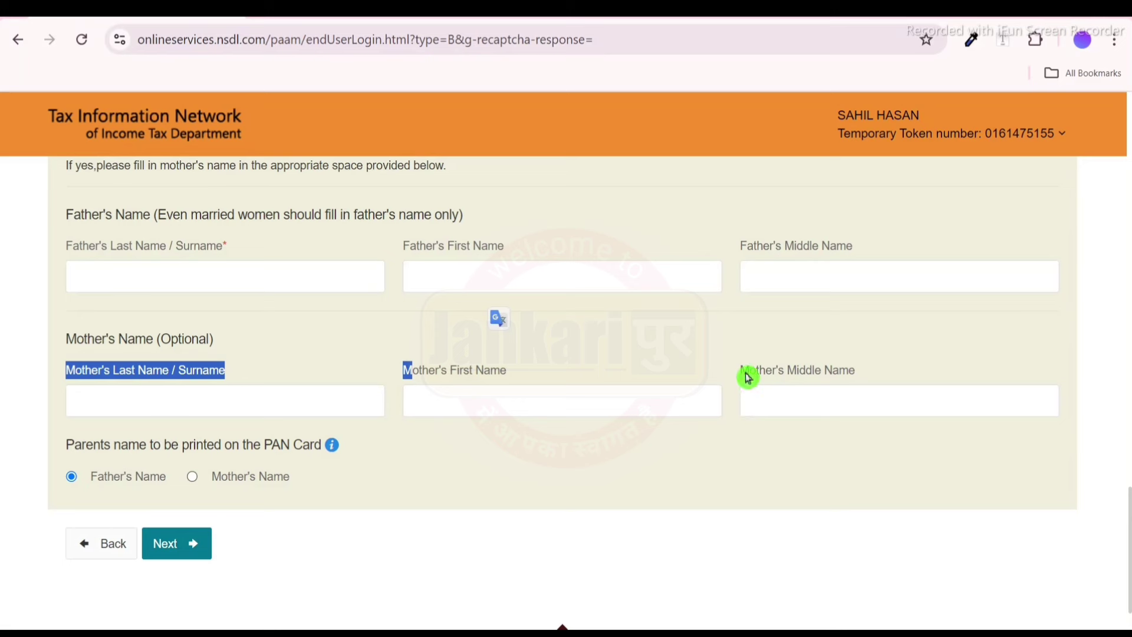
drag(745, 373, 841, 369)
click(875, 336)
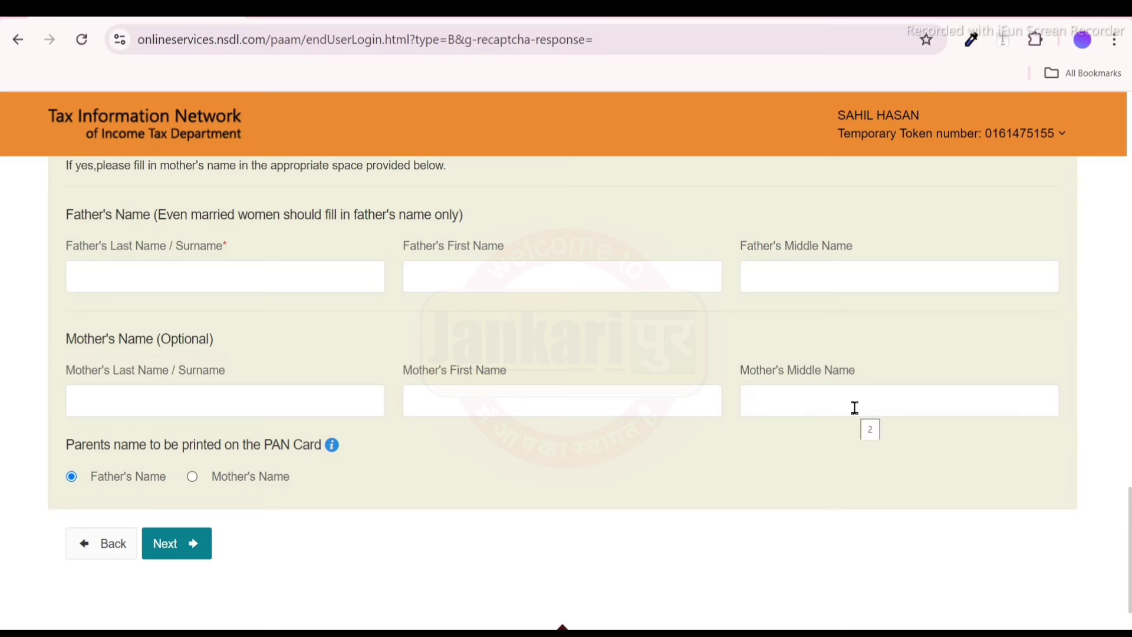
drag(76, 453, 245, 455)
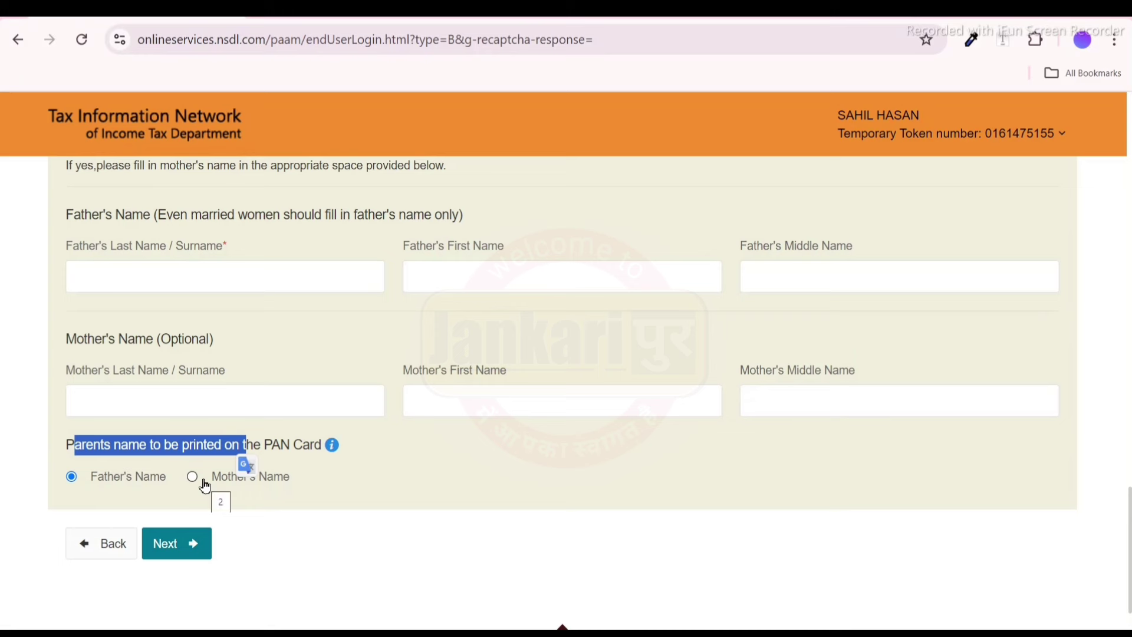
click(84, 493)
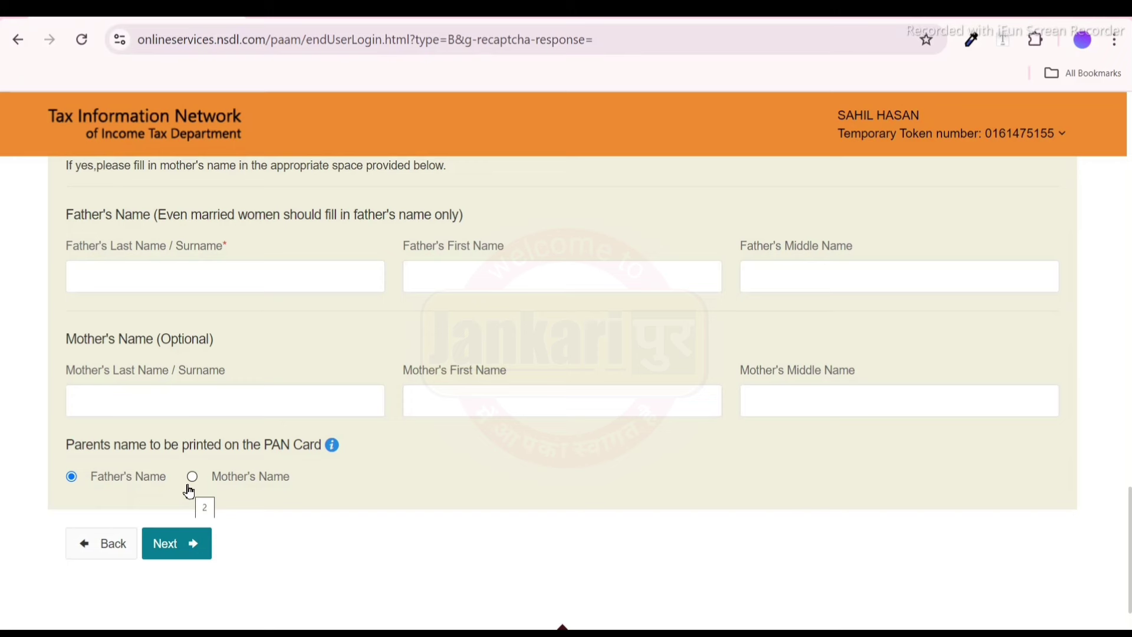
Step: Continue from personal details to the contact and other details, and look at the Source of Income section
click(185, 547)
scroll(437, 470, down, 3)
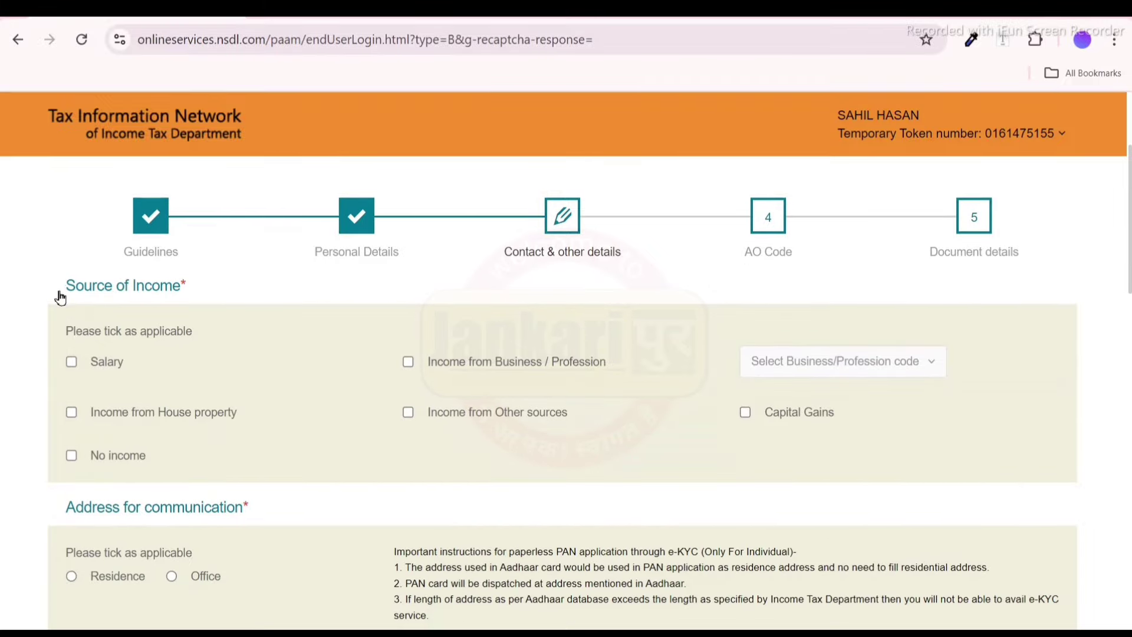
drag(74, 284, 177, 304)
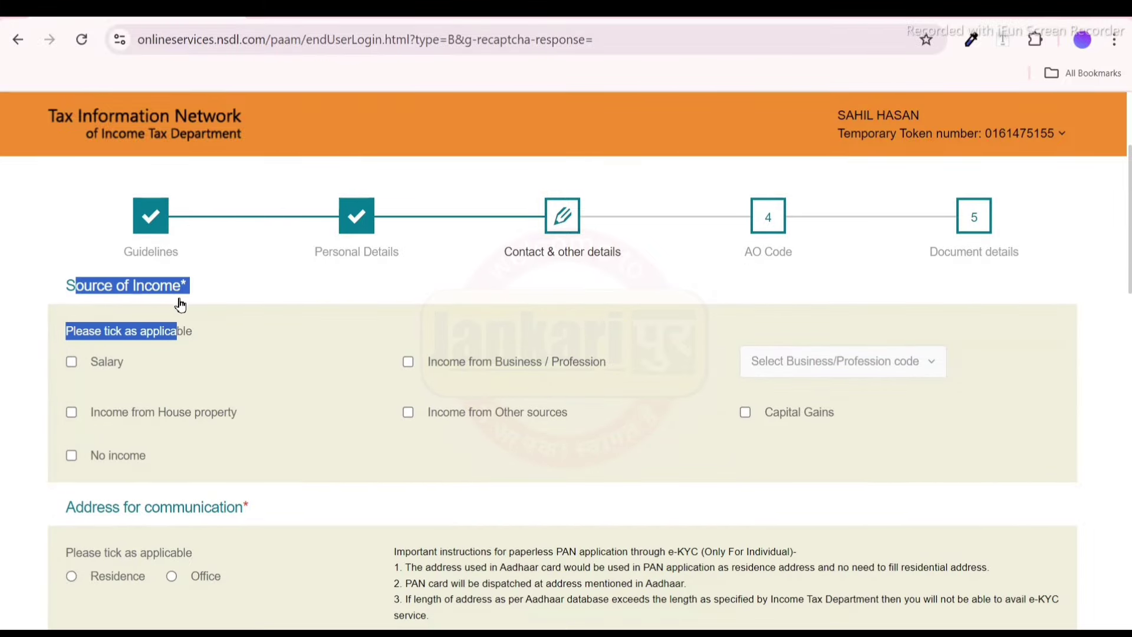
click(295, 319)
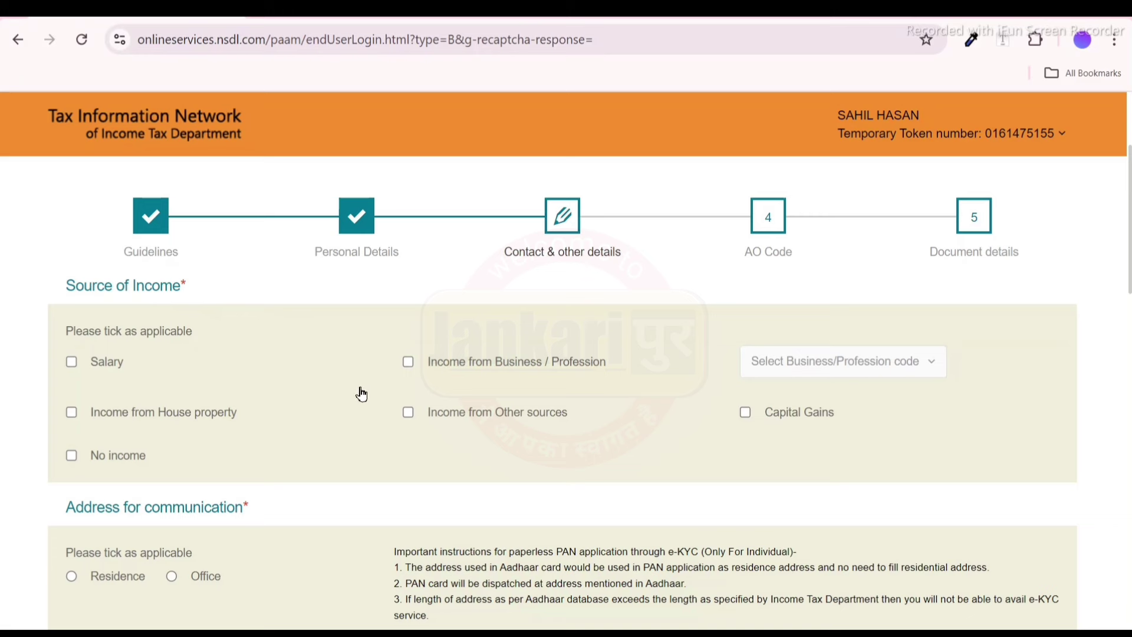
Step: Try the Salary, Business / Profession and Other sources income options, and settle on No income as the source of income
click(74, 364)
click(413, 367)
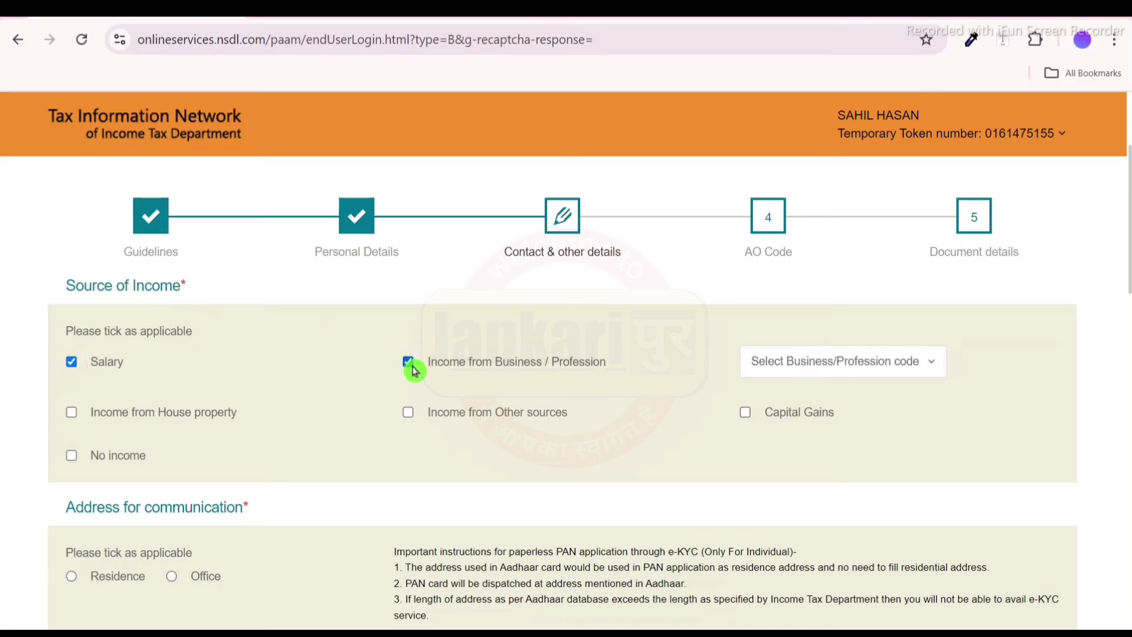
click(406, 418)
click(73, 458)
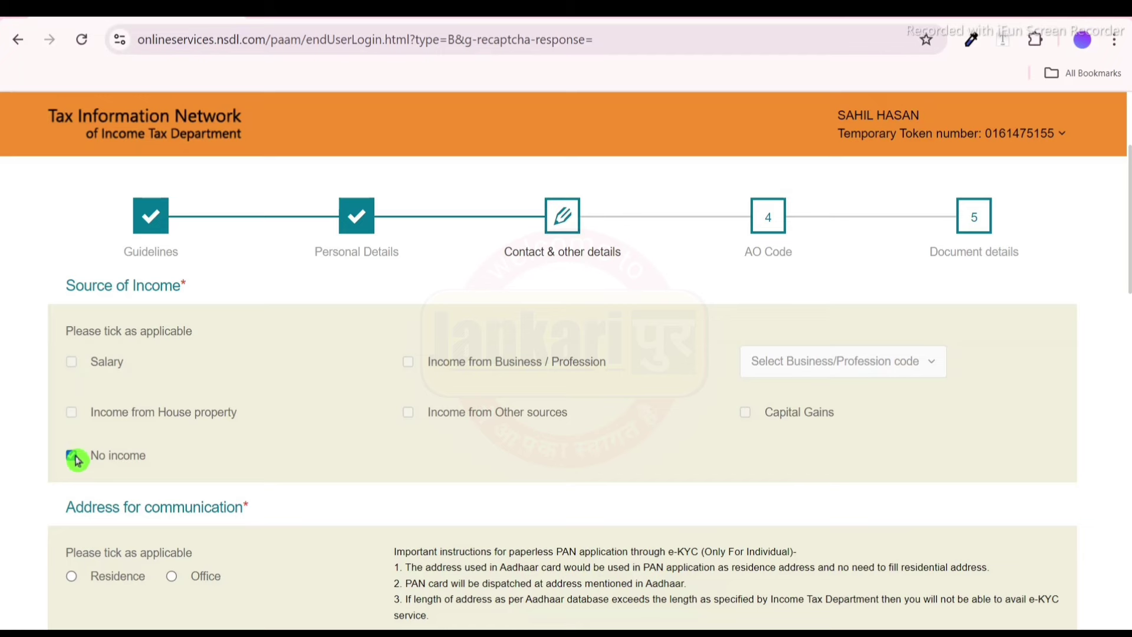
Step: Review the address for communication options and choose Residence
scroll(285, 460, down, 3)
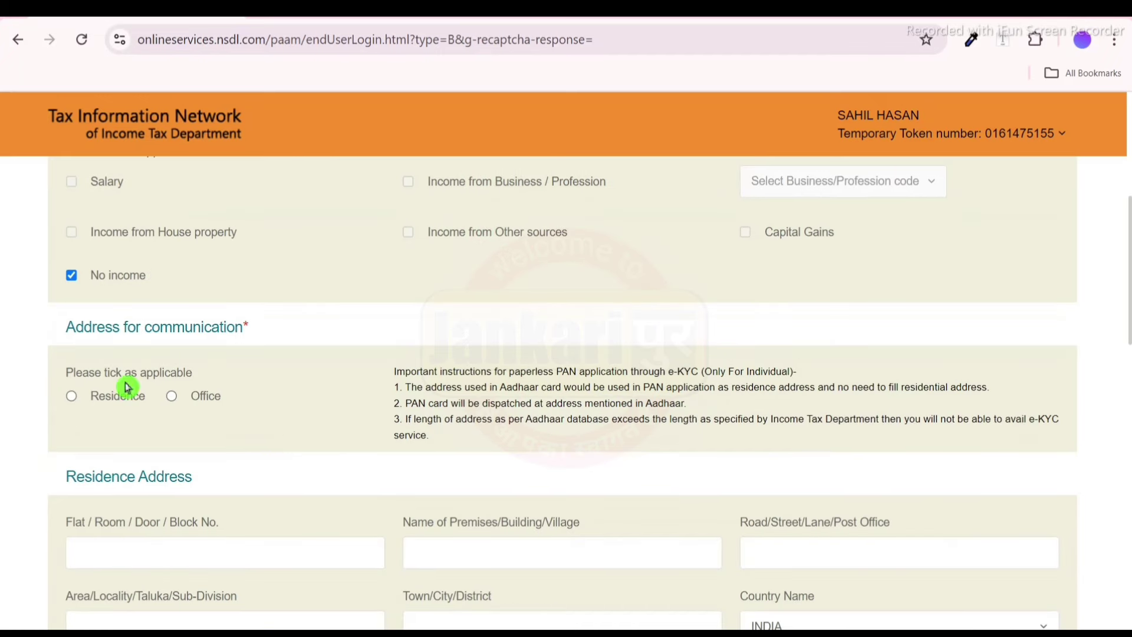
drag(70, 328, 307, 390)
click(310, 393)
scroll(309, 395, down, 3)
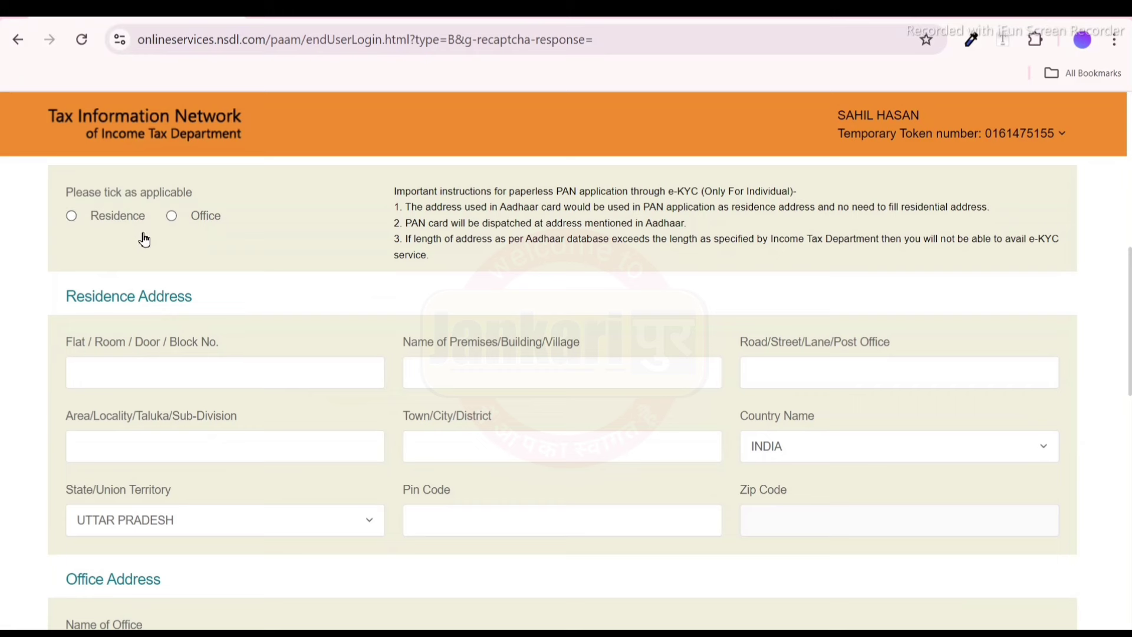
click(177, 222)
click(75, 218)
Step: Examine the residence address fields for flat or block number, premises or village, and road or post office
drag(77, 300, 337, 301)
click(336, 301)
scroll(334, 297, down, 2)
click(87, 264)
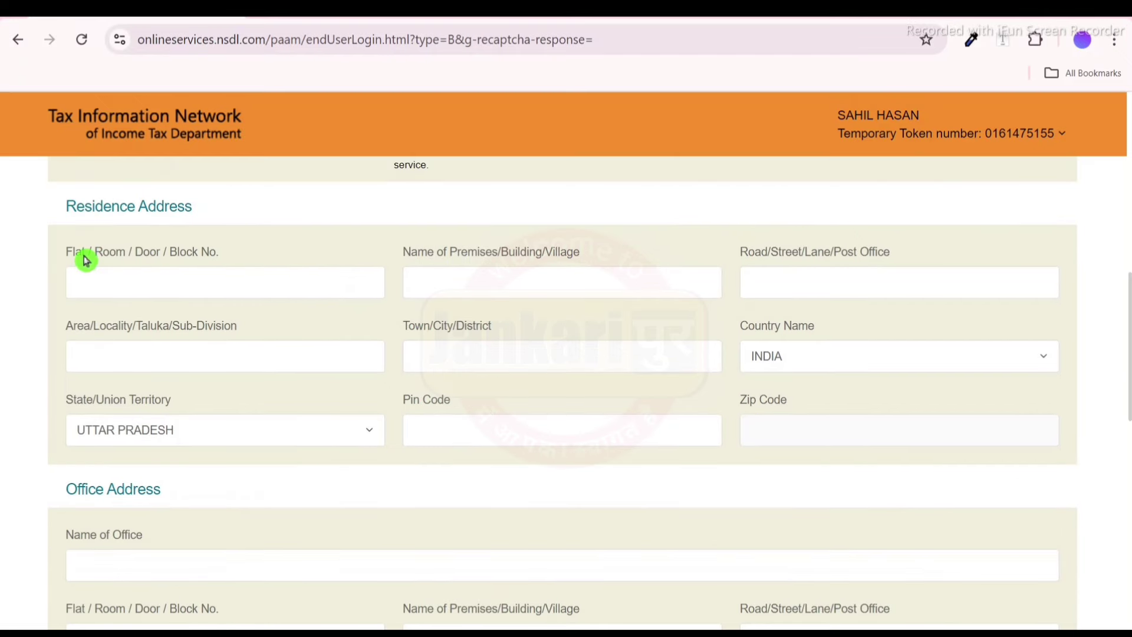
drag(87, 261, 210, 258)
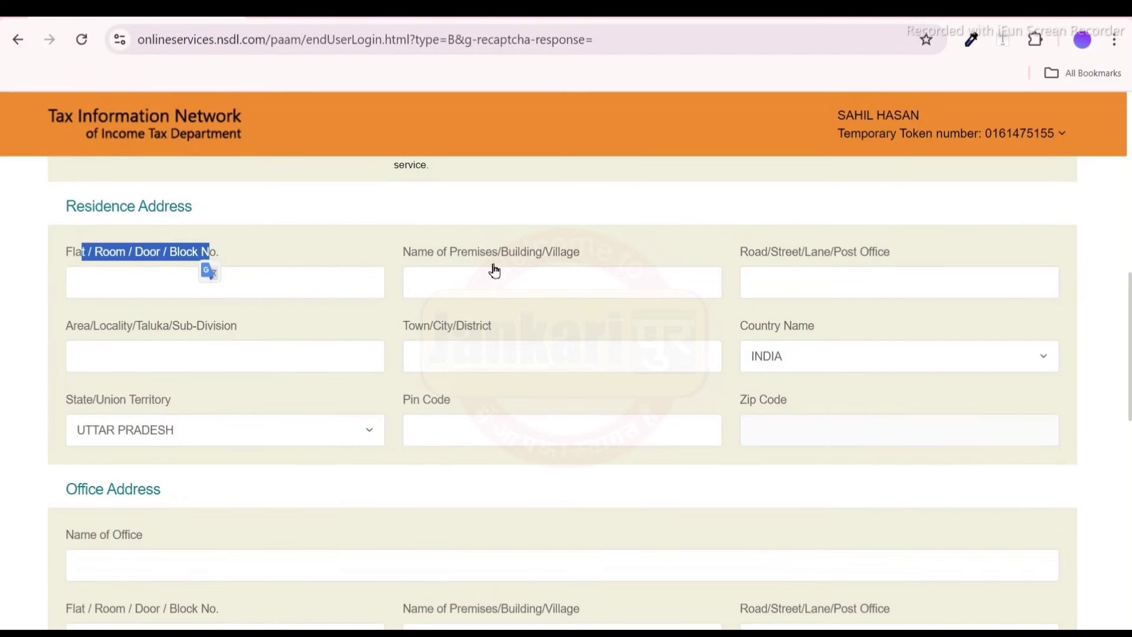
drag(469, 257, 534, 263)
drag(767, 259, 917, 256)
click(940, 253)
click(939, 258)
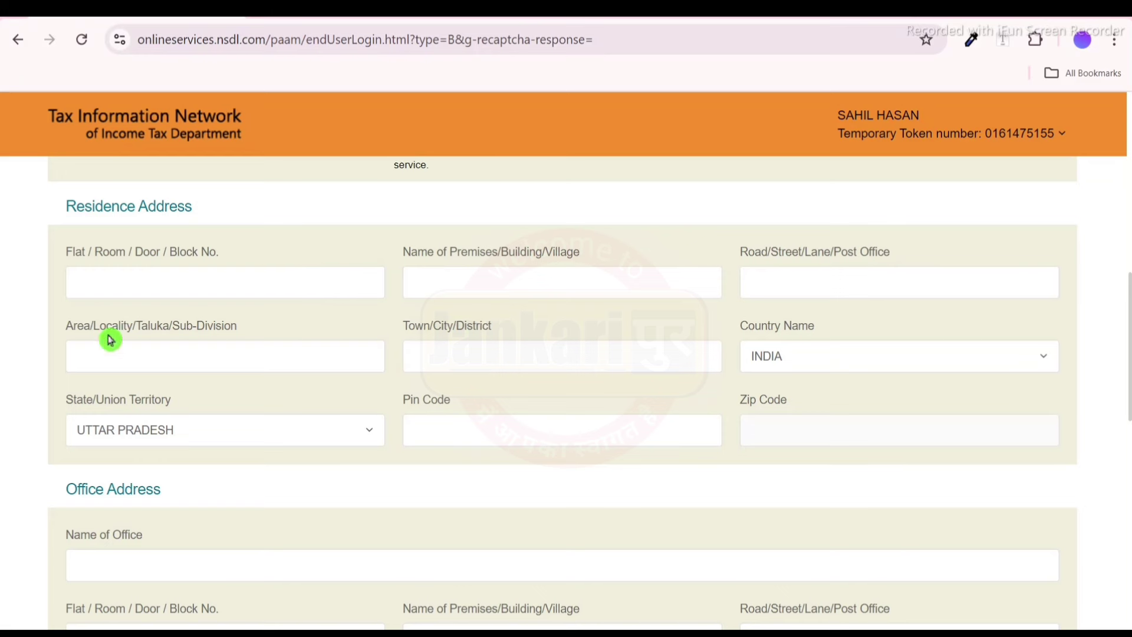
Step: Examine the residence address fields for area or sub-division, town or district, and pin code
drag(76, 332, 197, 328)
drag(417, 329, 493, 330)
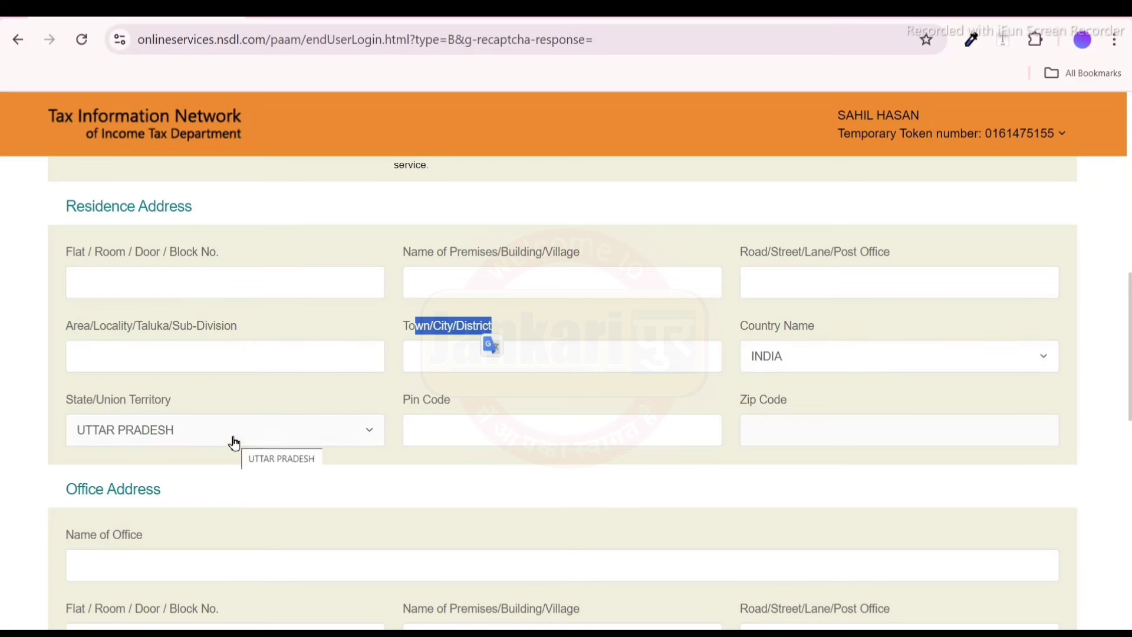
drag(411, 401, 466, 403)
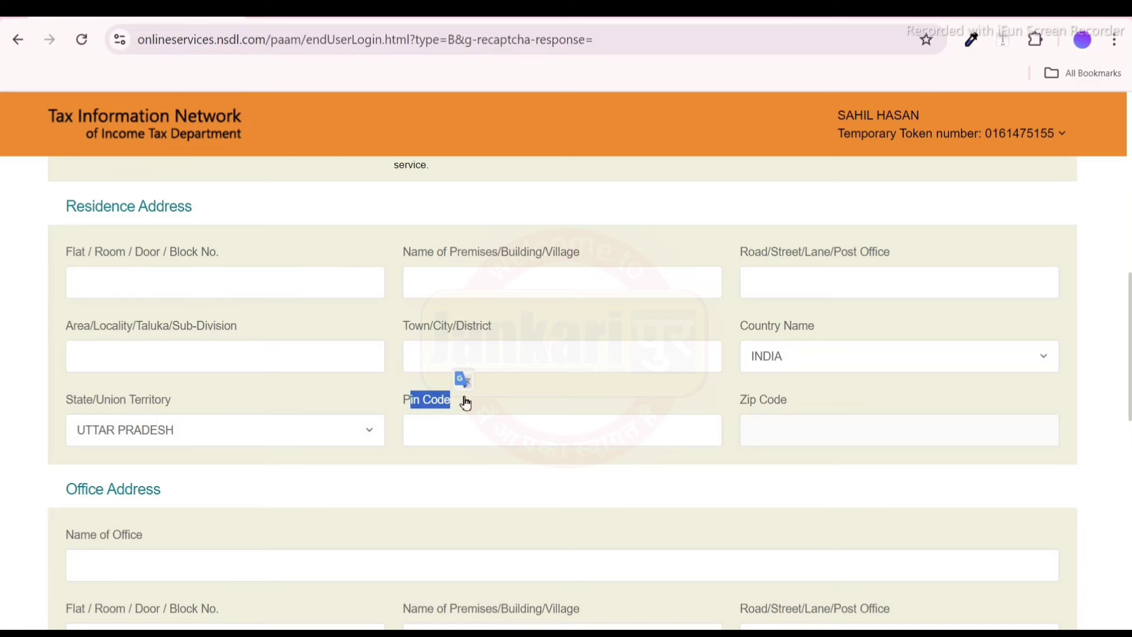
click(582, 423)
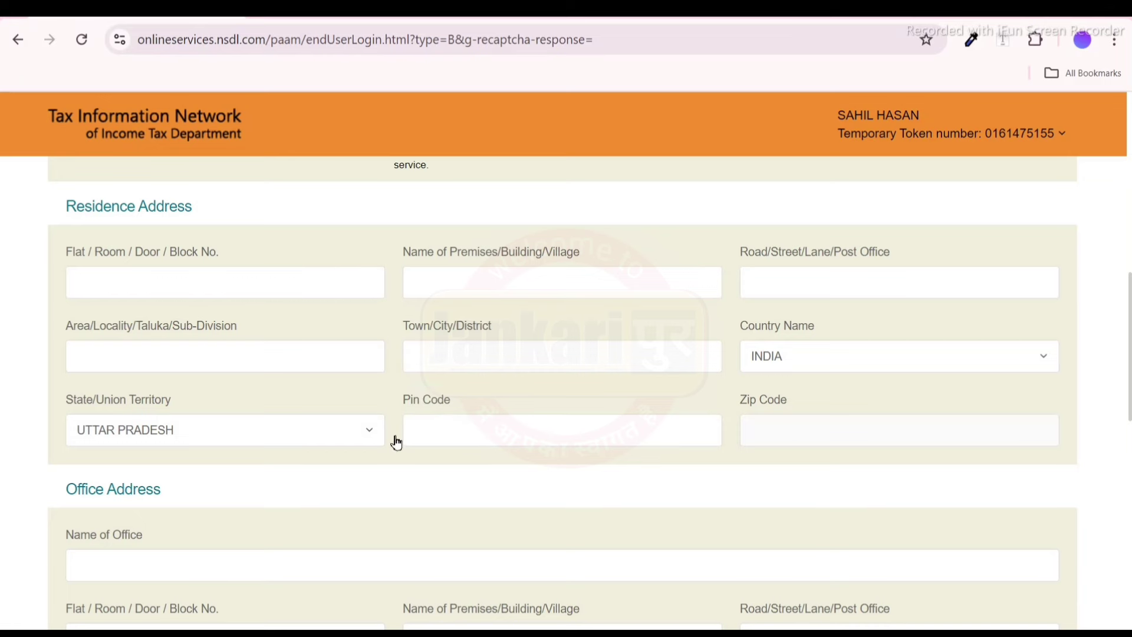
Step: Set the country code (ISD code) in the telephone and email details to INDIA (91)
scroll(394, 440, down, 5)
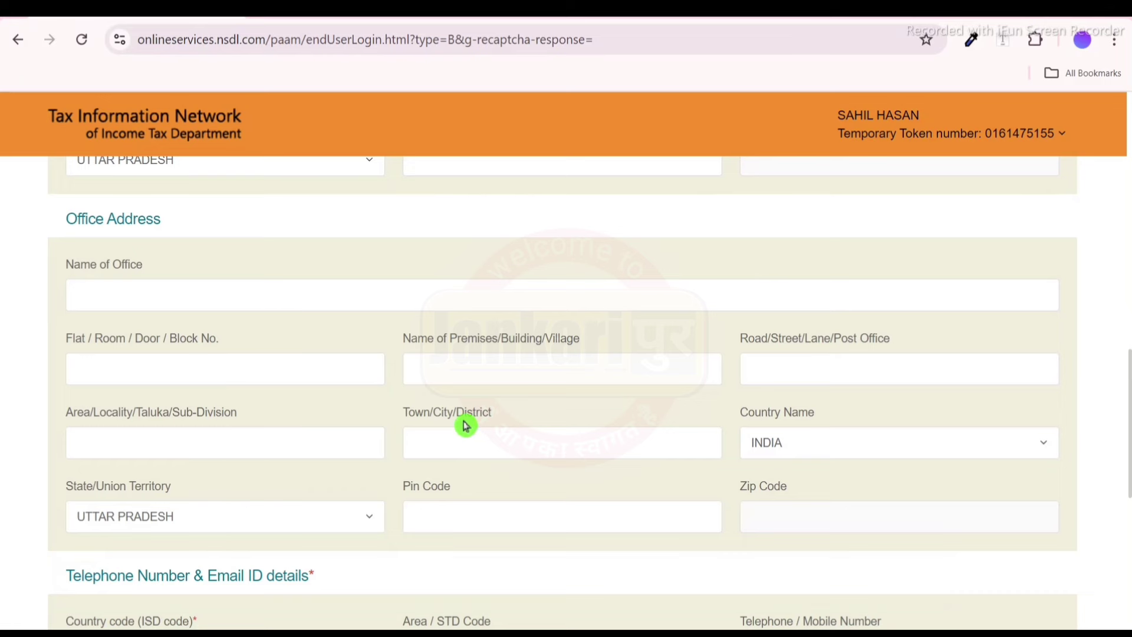
scroll(466, 425, down, 6)
drag(66, 220, 299, 220)
click(365, 223)
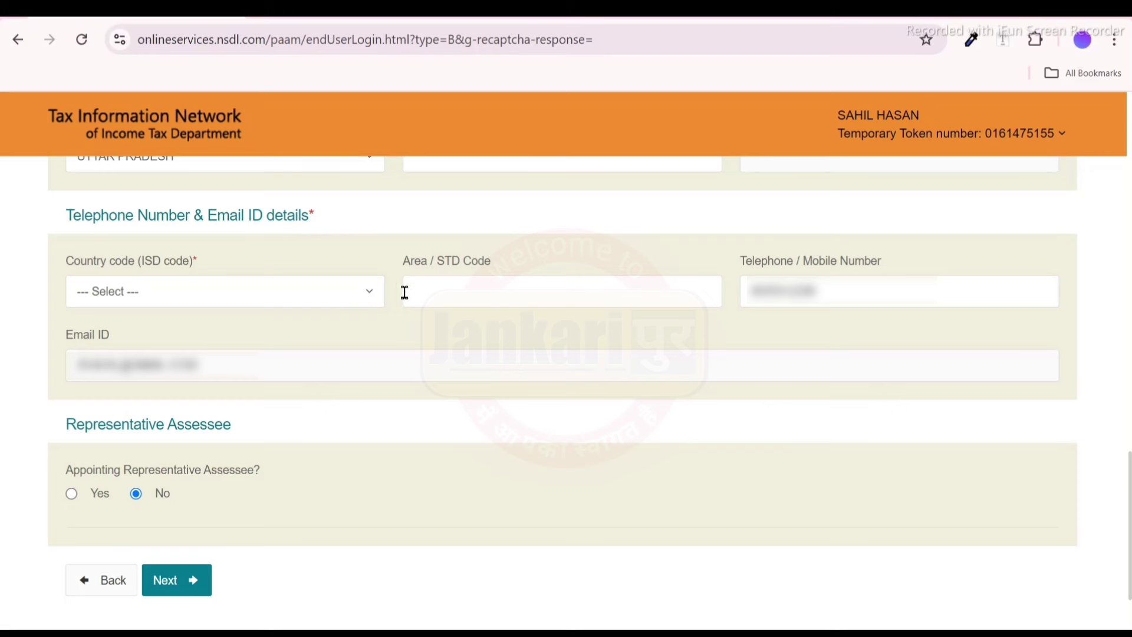
key(Return)
drag(63, 261, 194, 273)
click(207, 295)
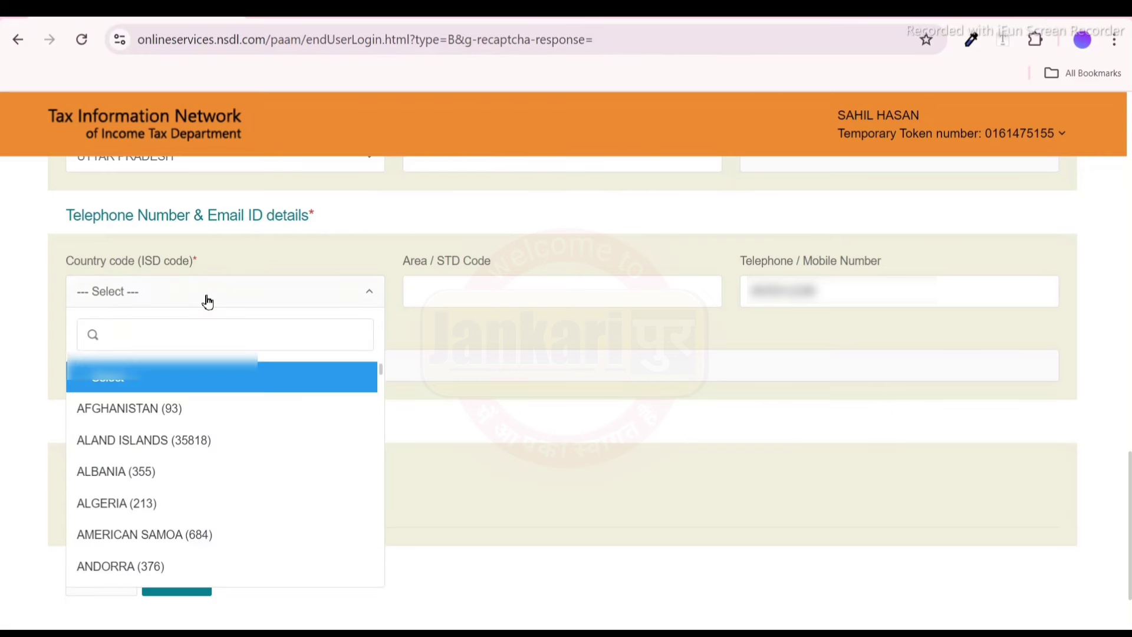
text(9)
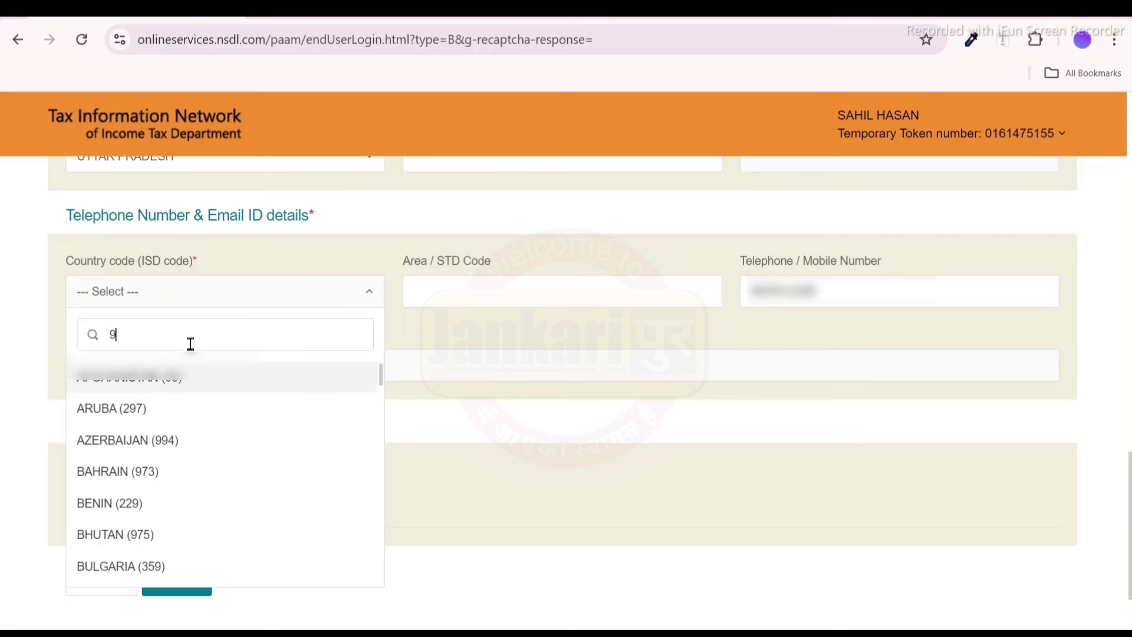
text(1)
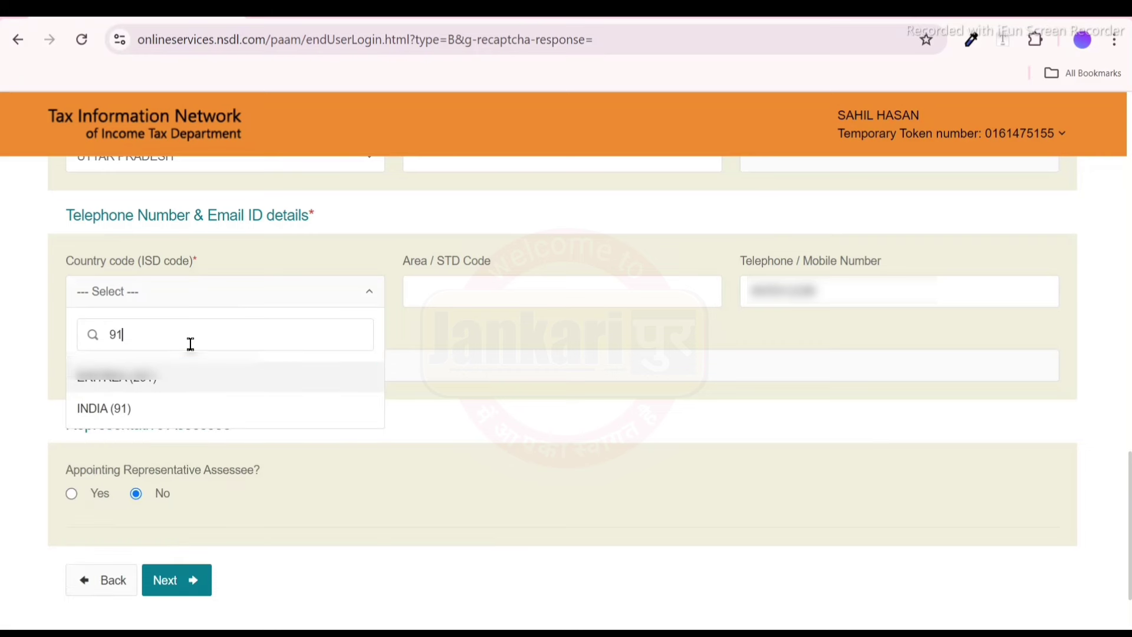
click(133, 408)
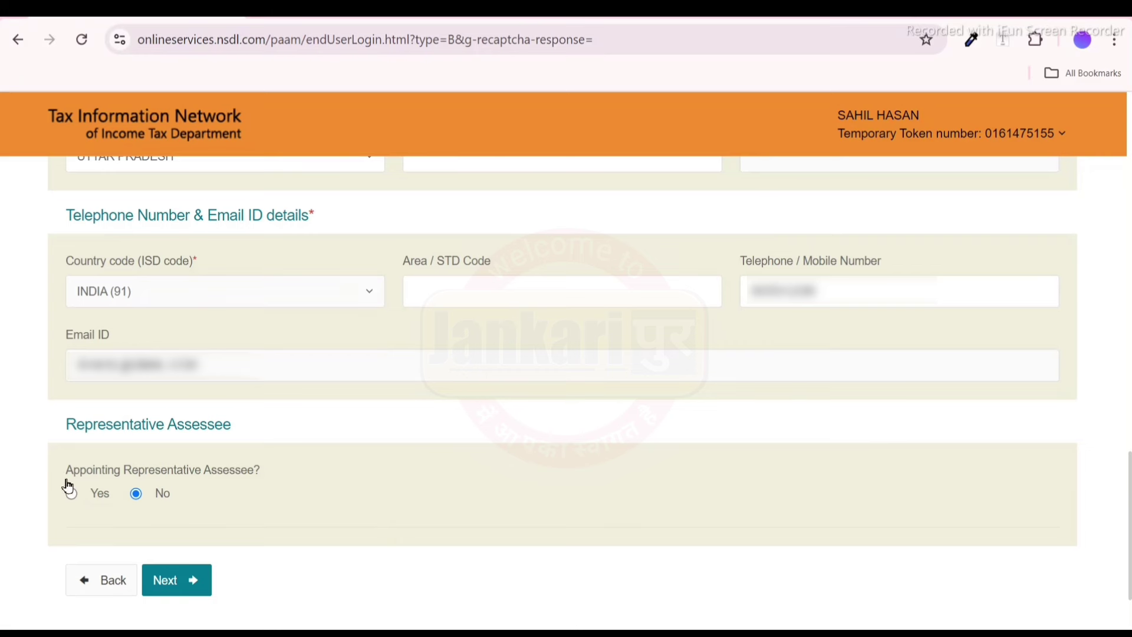
Step: Answer No to appointing a representative assessee and continue to the AO code section
drag(79, 481, 235, 481)
click(433, 509)
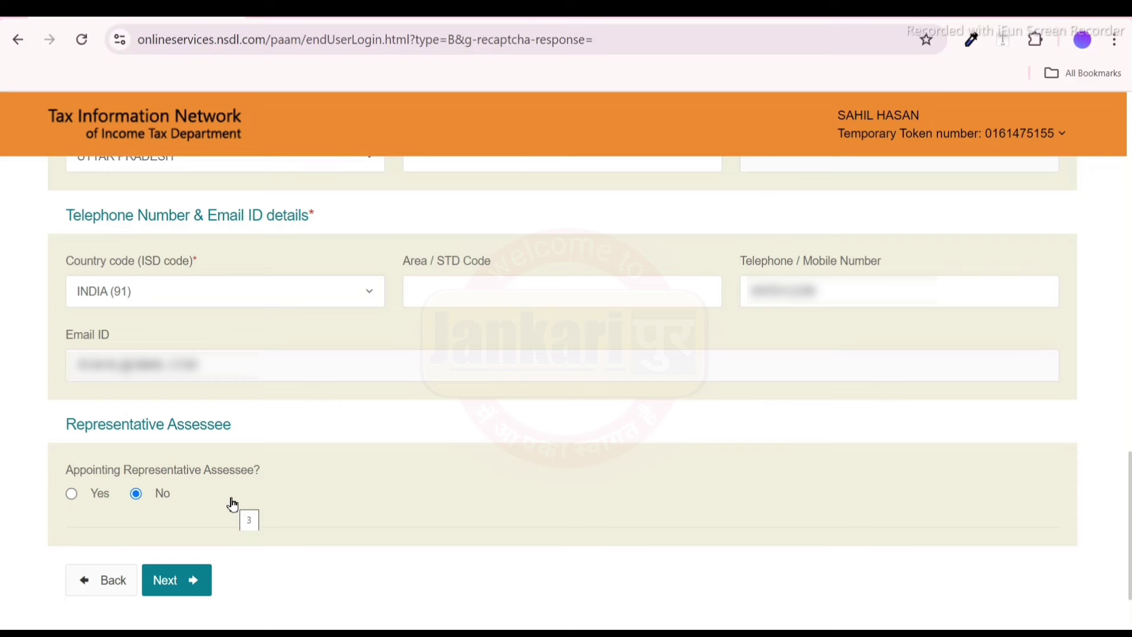
click(137, 502)
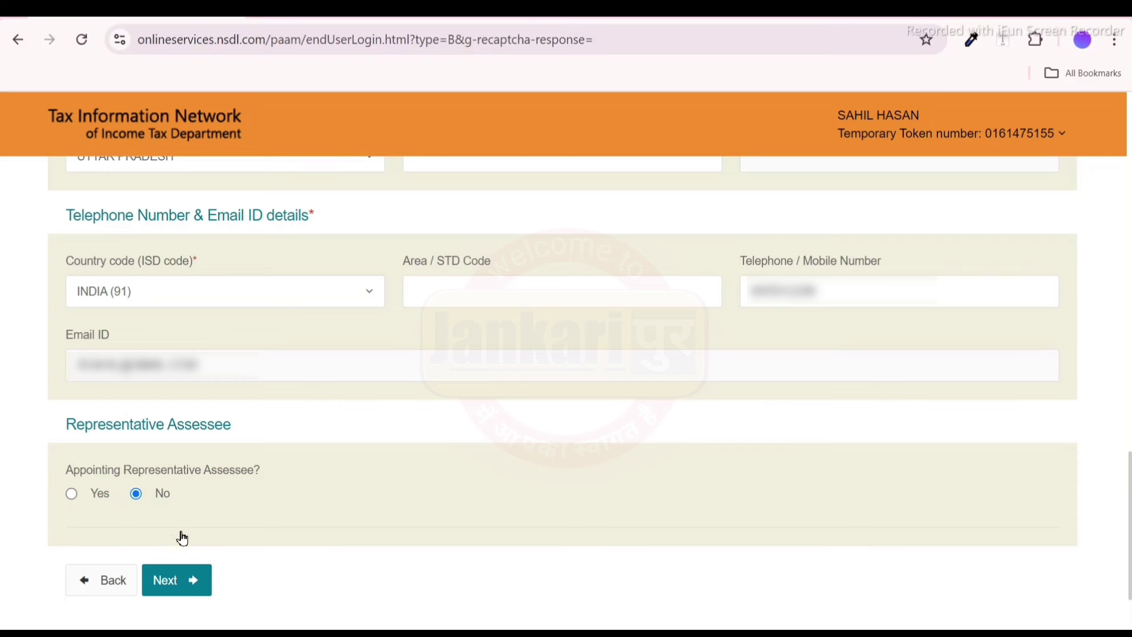
click(185, 581)
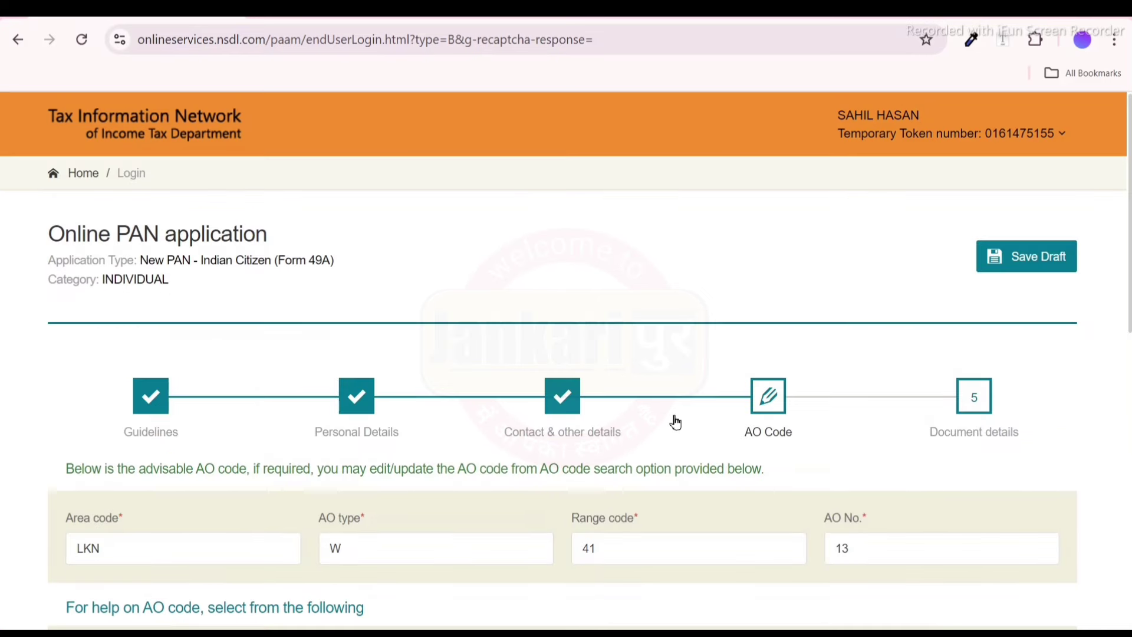
Step: Review the suggested AO code, and set the AO code search to Indian Citizens with UTTAR PRADESH as the state
scroll(676, 422, down, 3)
scroll(675, 422, down, 2)
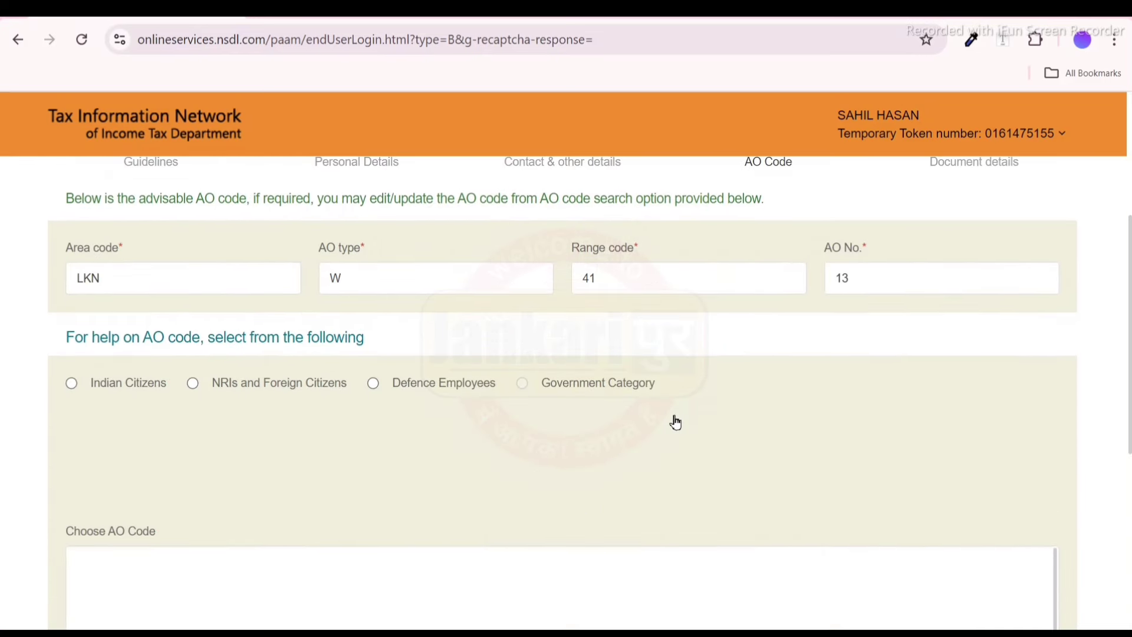
drag(73, 249, 112, 249)
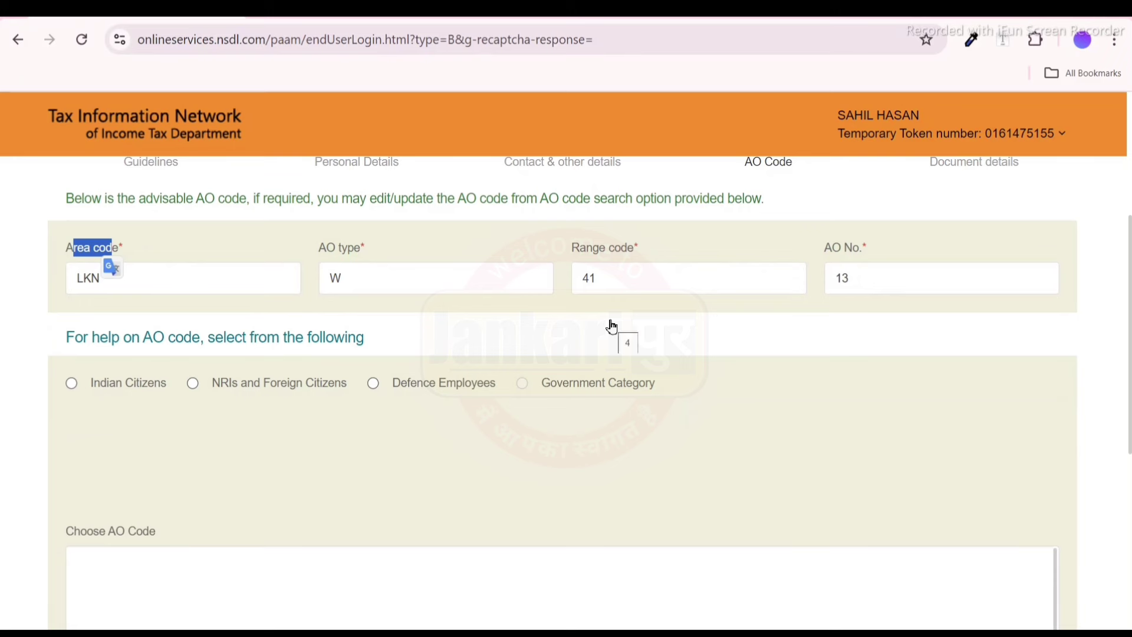
scroll(611, 326, down, 2)
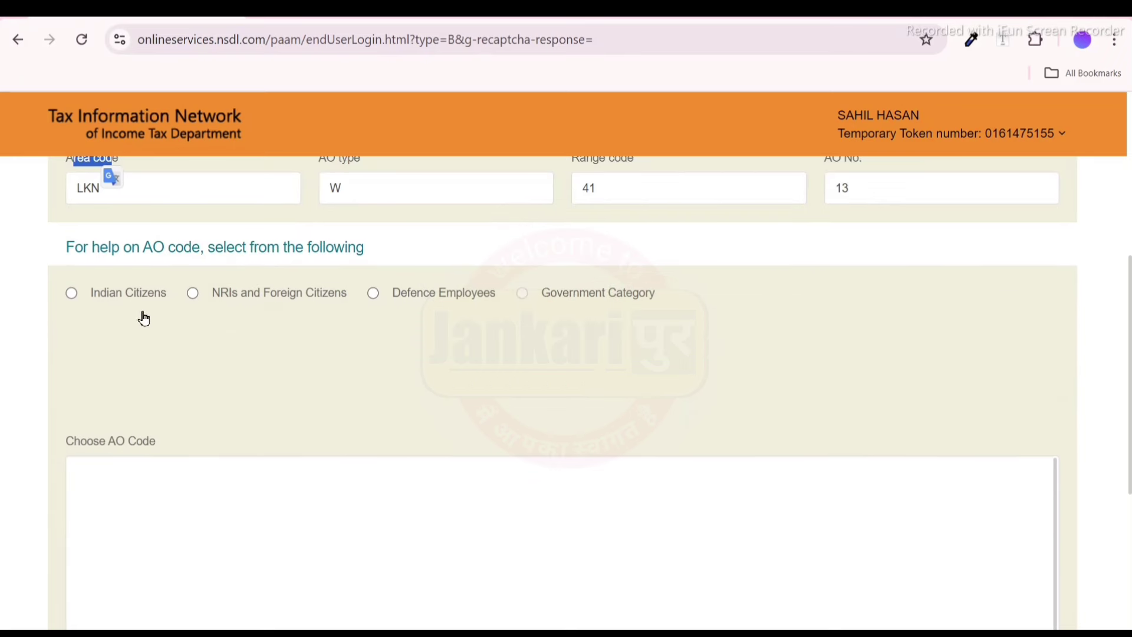
click(76, 296)
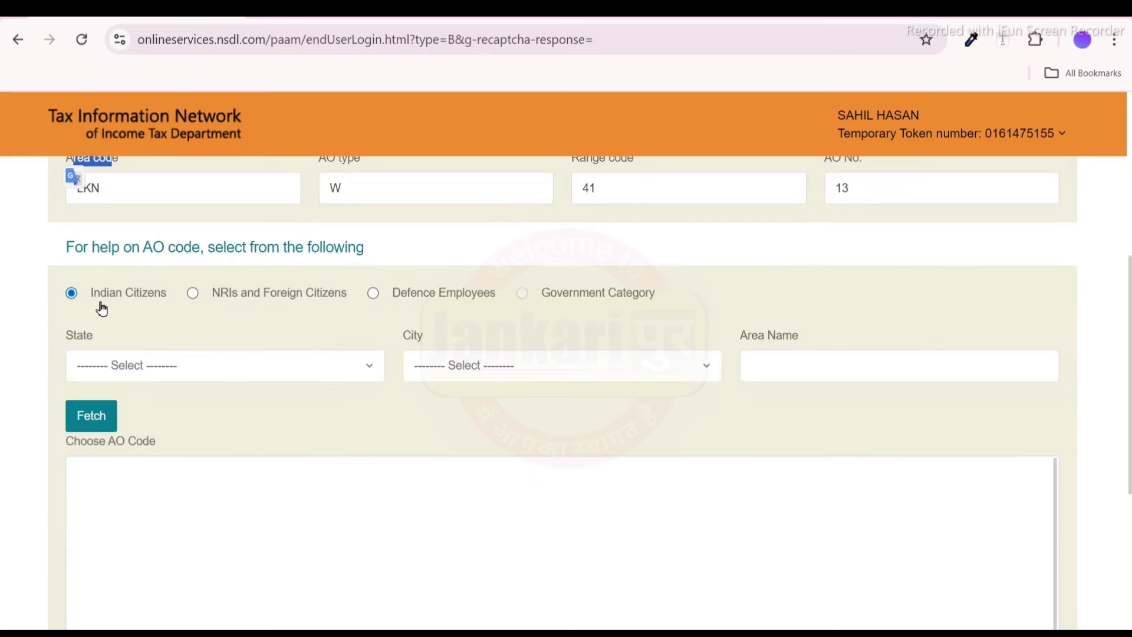
click(181, 367)
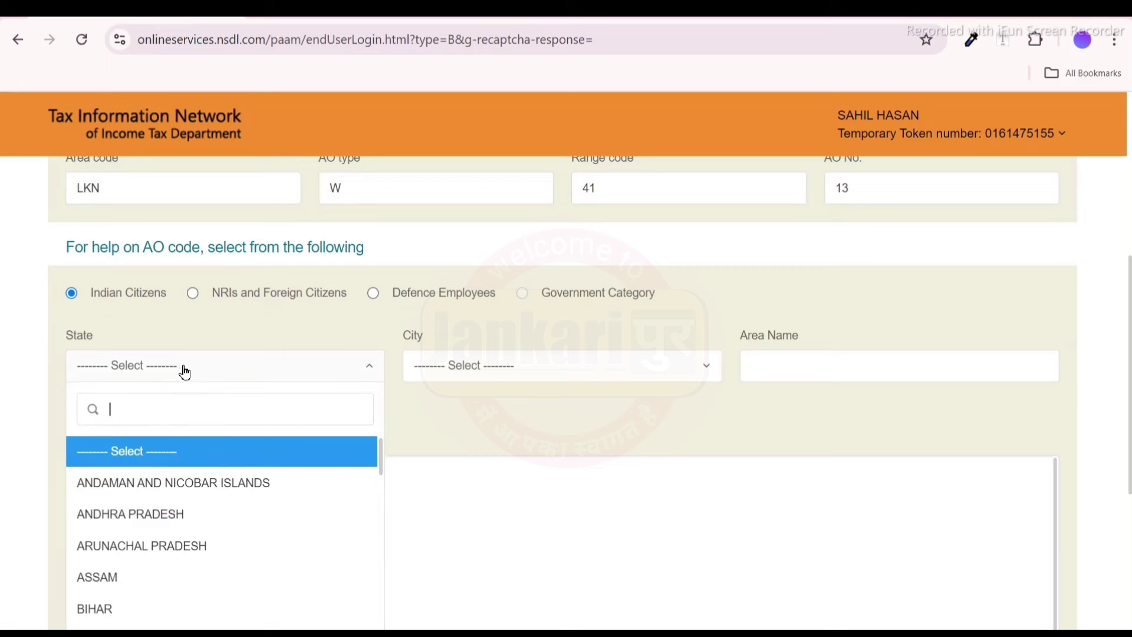
scroll(181, 501, down, 6)
scroll(181, 496, down, 8)
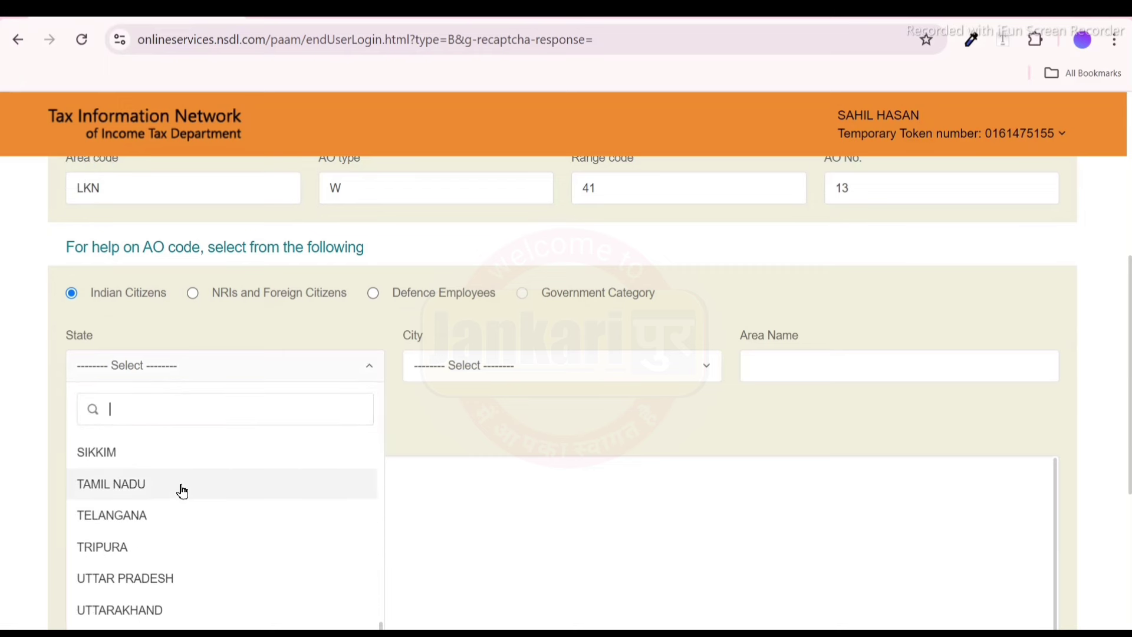
click(168, 577)
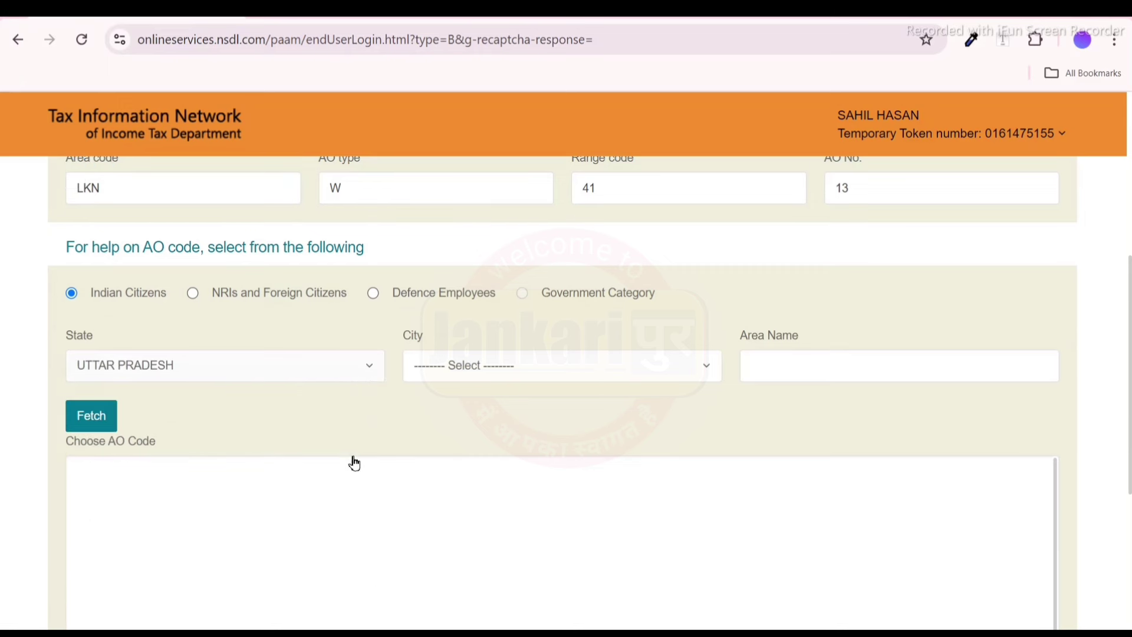
Step: Choose ALLAHABAD as the city and fetch its AO codes
click(487, 362)
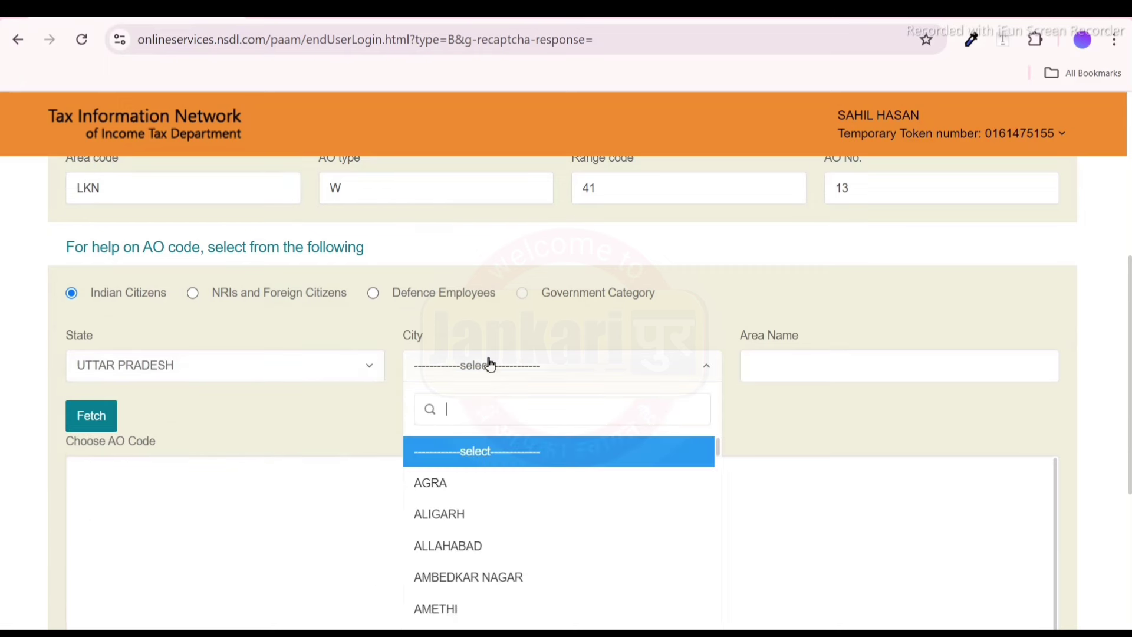
click(469, 552)
click(750, 342)
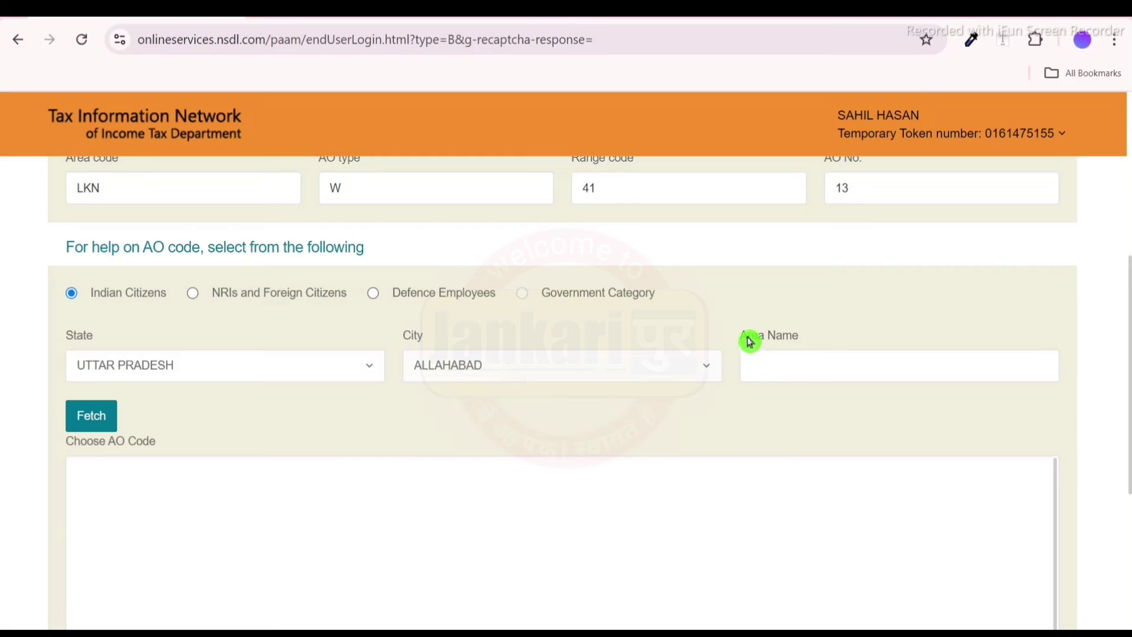
click(76, 426)
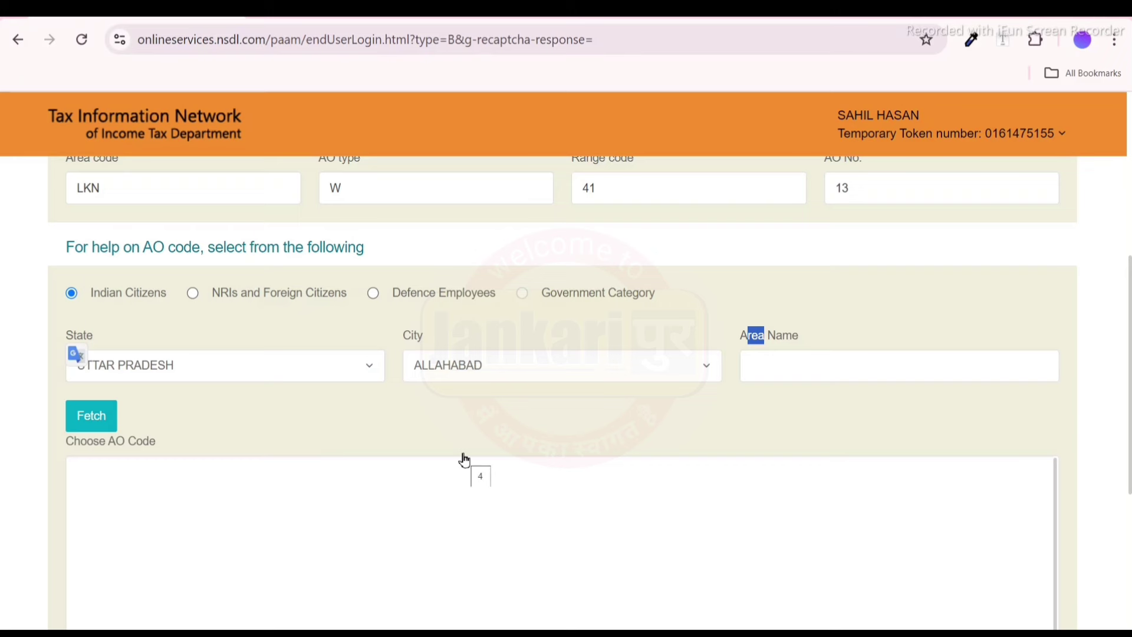
Step: Select the applicable AO code from the fetched list and continue to the document details
scroll(464, 460, down, 3)
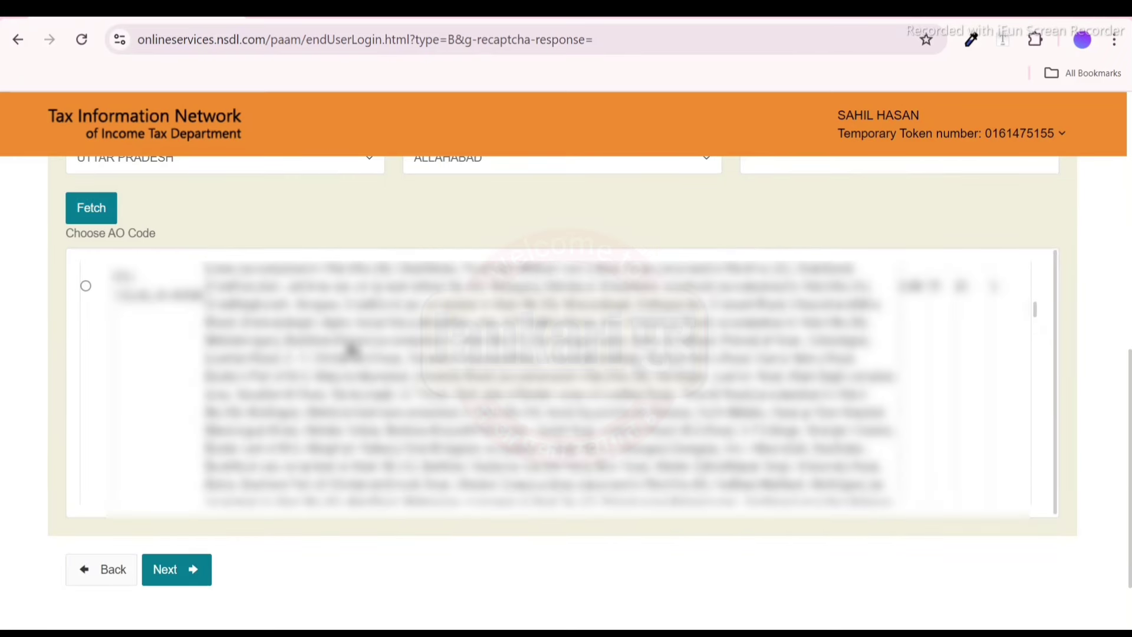
click(89, 291)
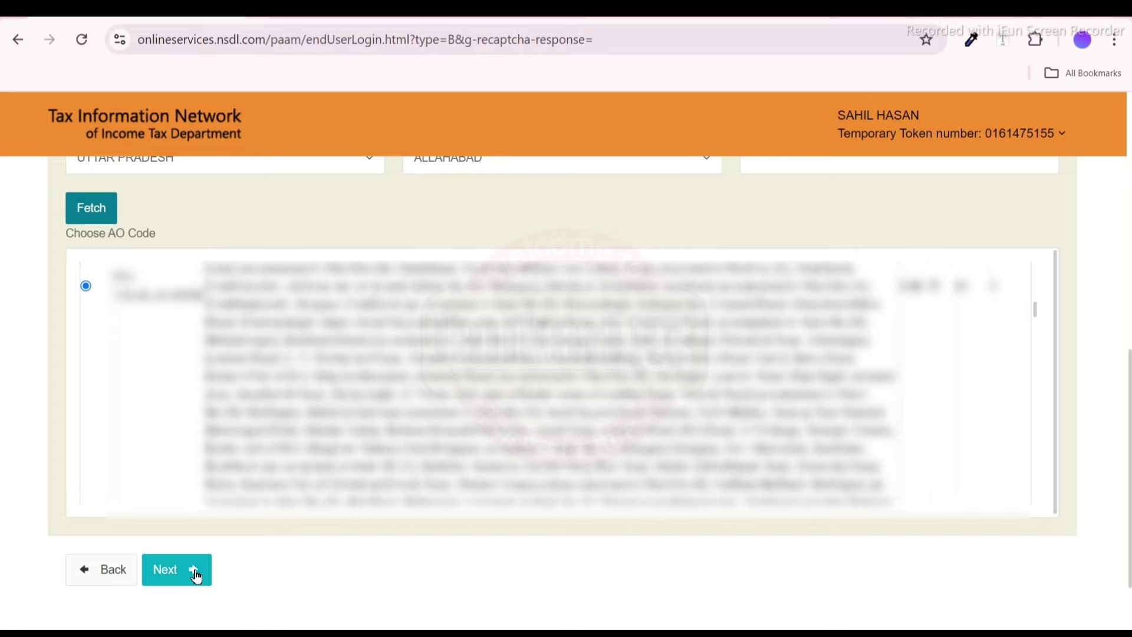
click(194, 577)
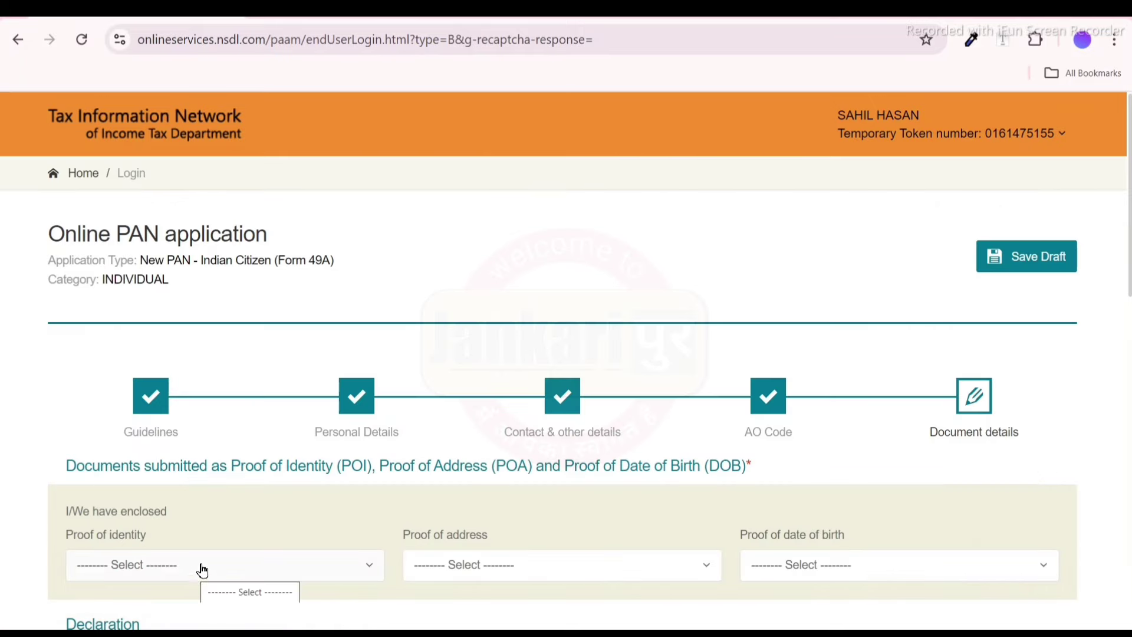
Step: Review the proof of identity, proof of address and proof of date of birth fields in the document details
scroll(435, 483, down, 3)
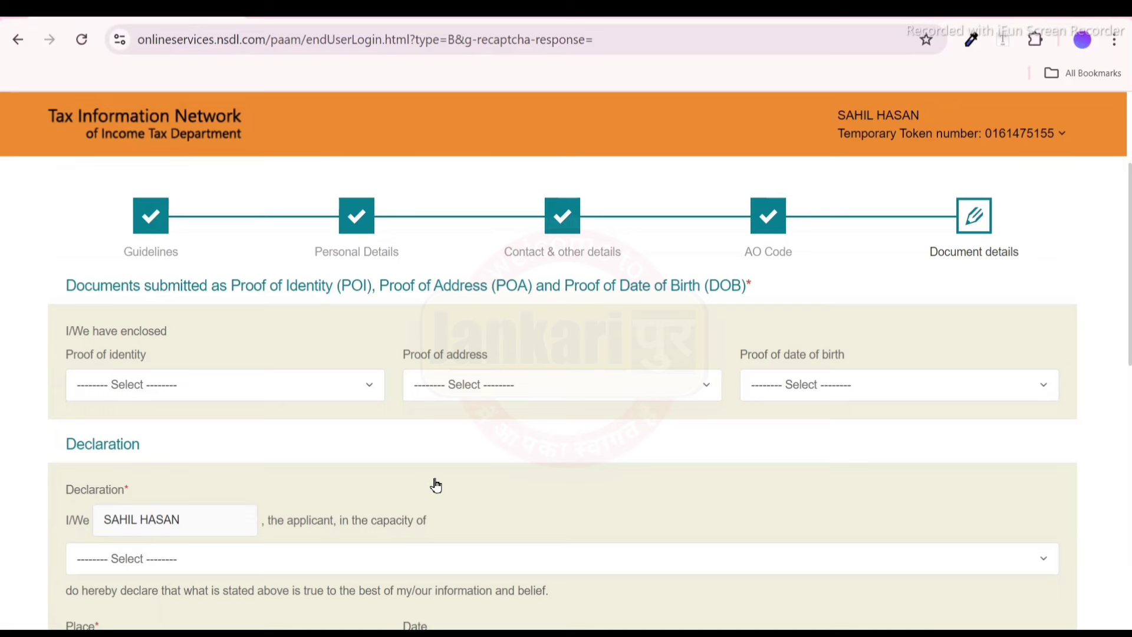
scroll(435, 485, down, 2)
scroll(436, 485, up, 2)
scroll(436, 485, down, 2)
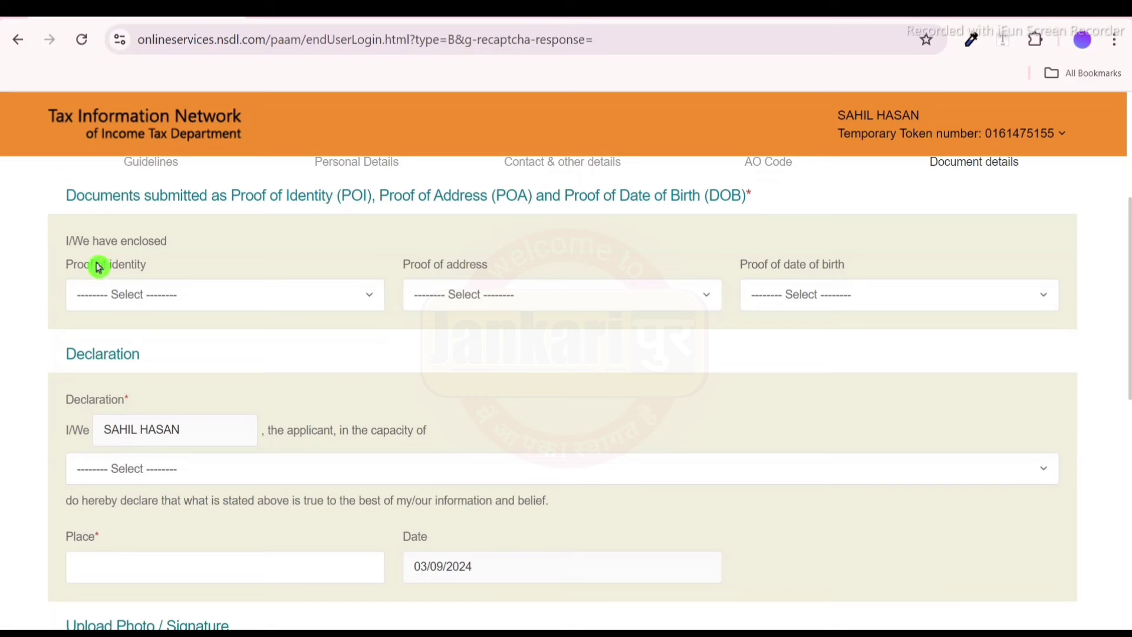
drag(76, 270, 140, 277)
click(220, 274)
drag(72, 266, 377, 299)
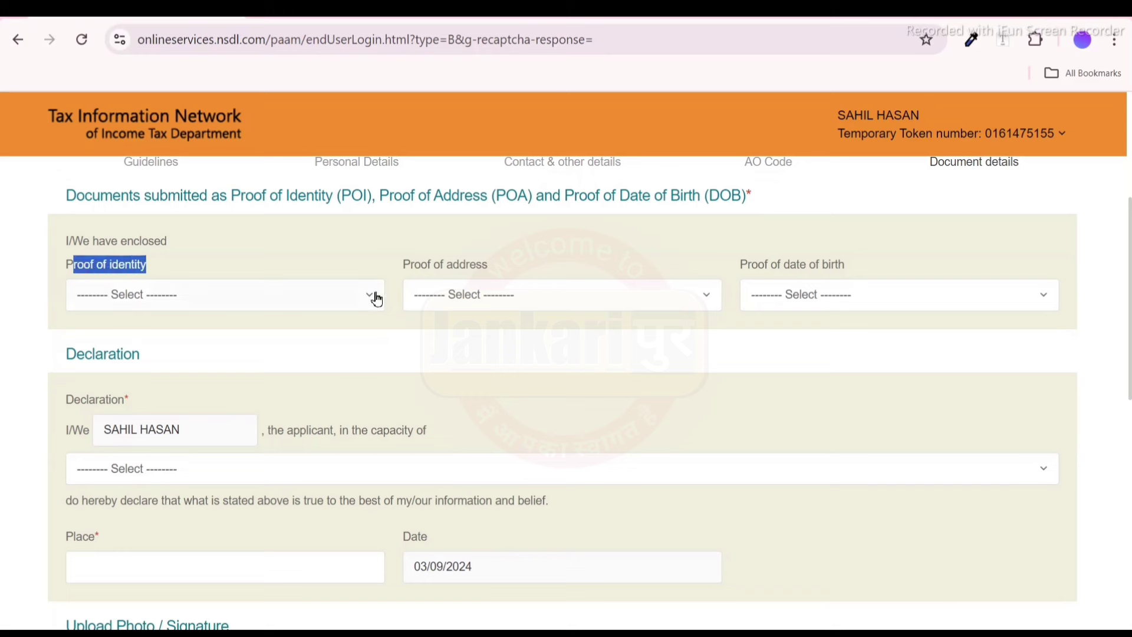
drag(435, 270, 490, 278)
click(762, 267)
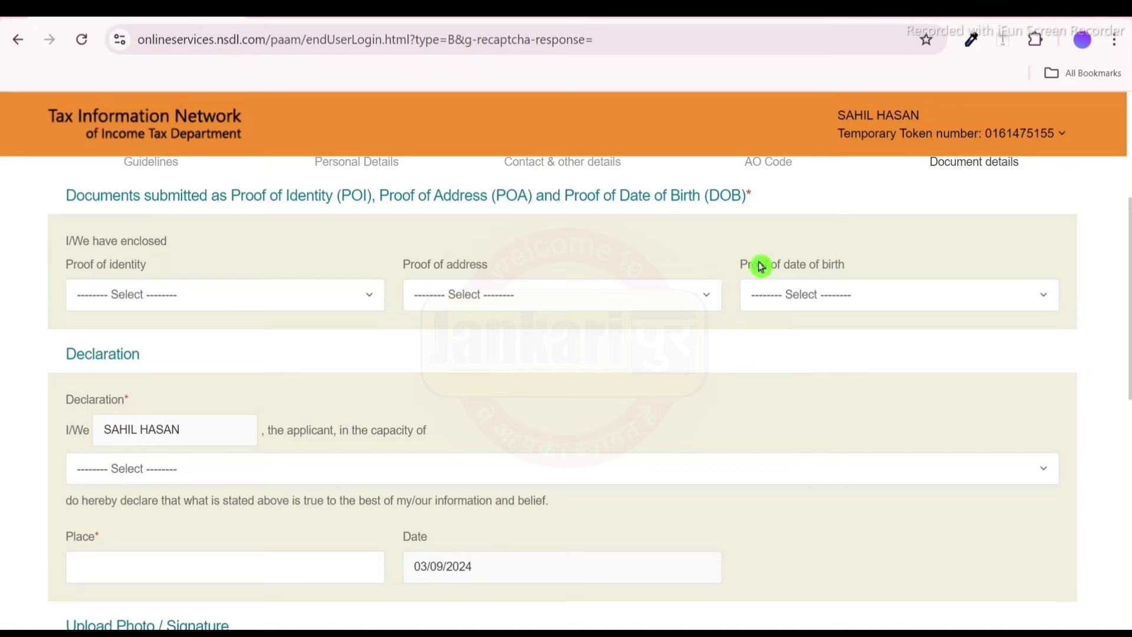
drag(762, 267, 878, 256)
click(885, 247)
click(149, 273)
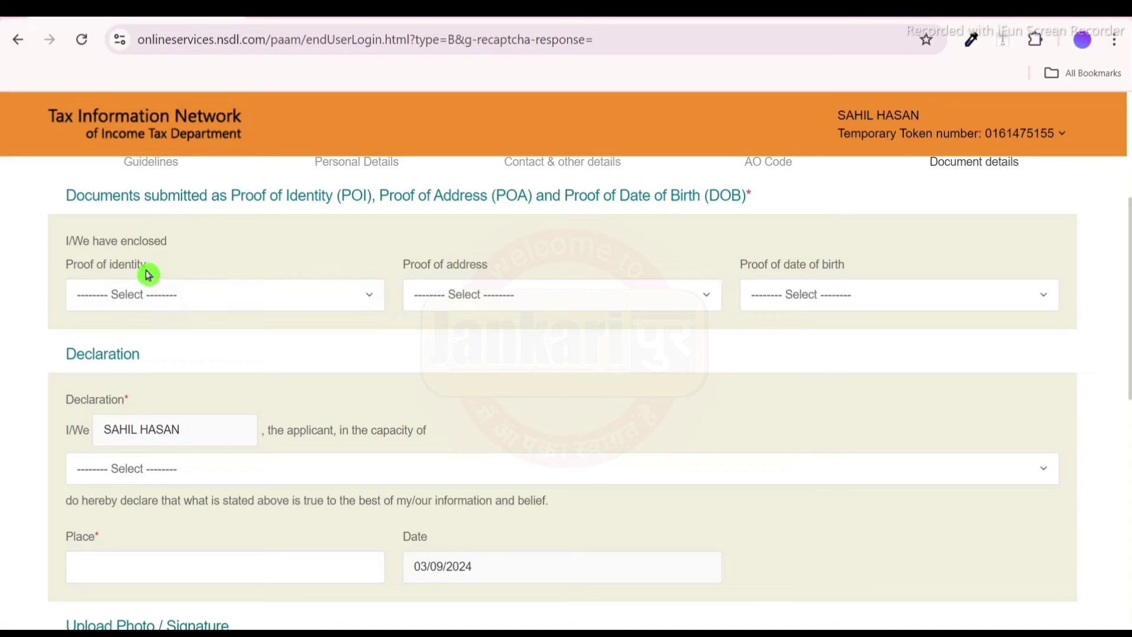
Step: Set the proof of identity to AADHAAR Card issued by the Unique Identification Authority of India
click(155, 302)
scroll(223, 491, down, 1)
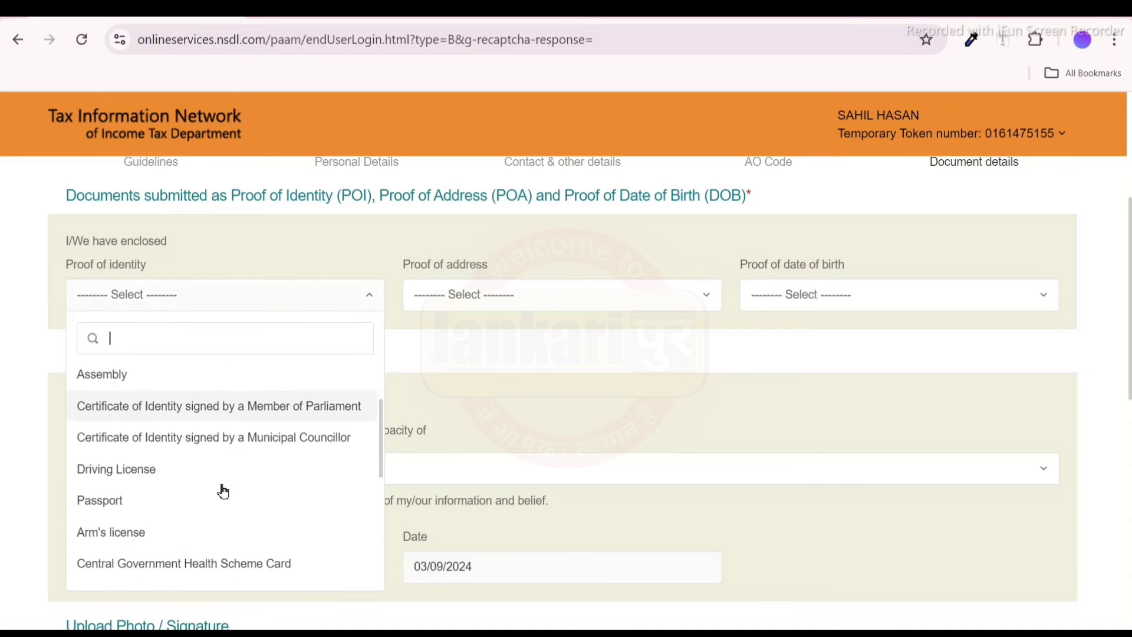
scroll(223, 491, down, 6)
scroll(223, 488, up, 5)
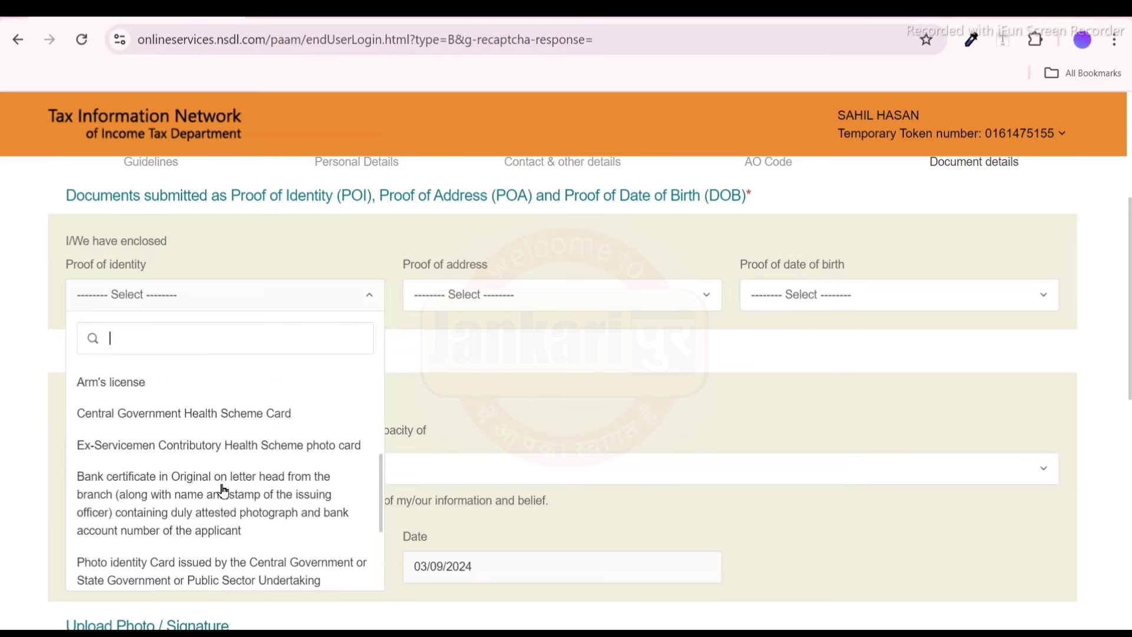
scroll(223, 491, up, 2)
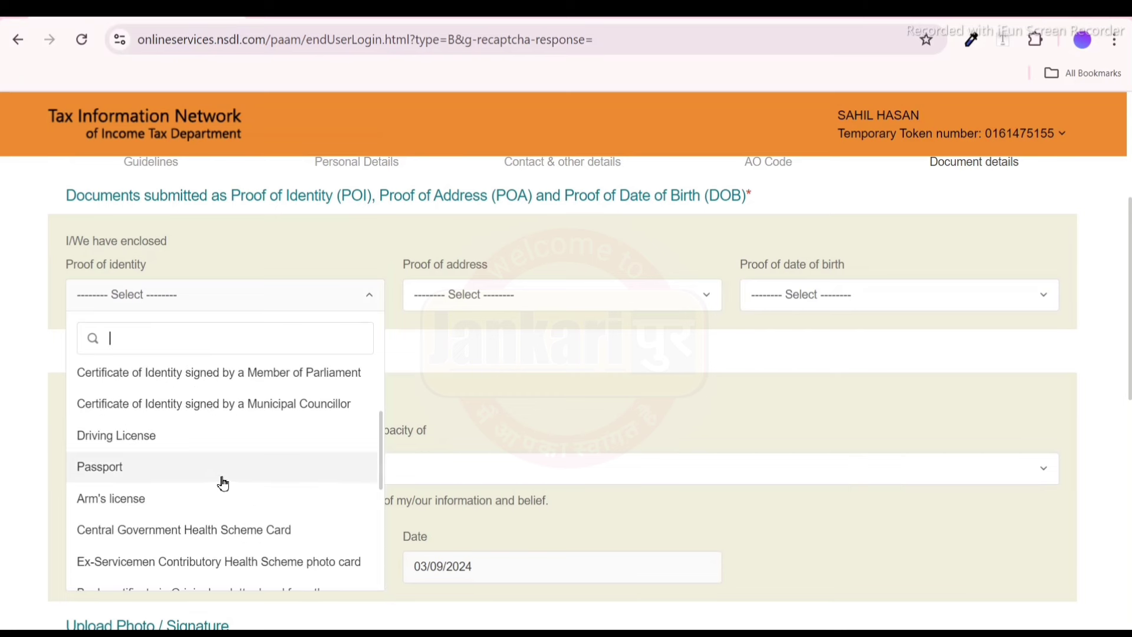
text(aa)
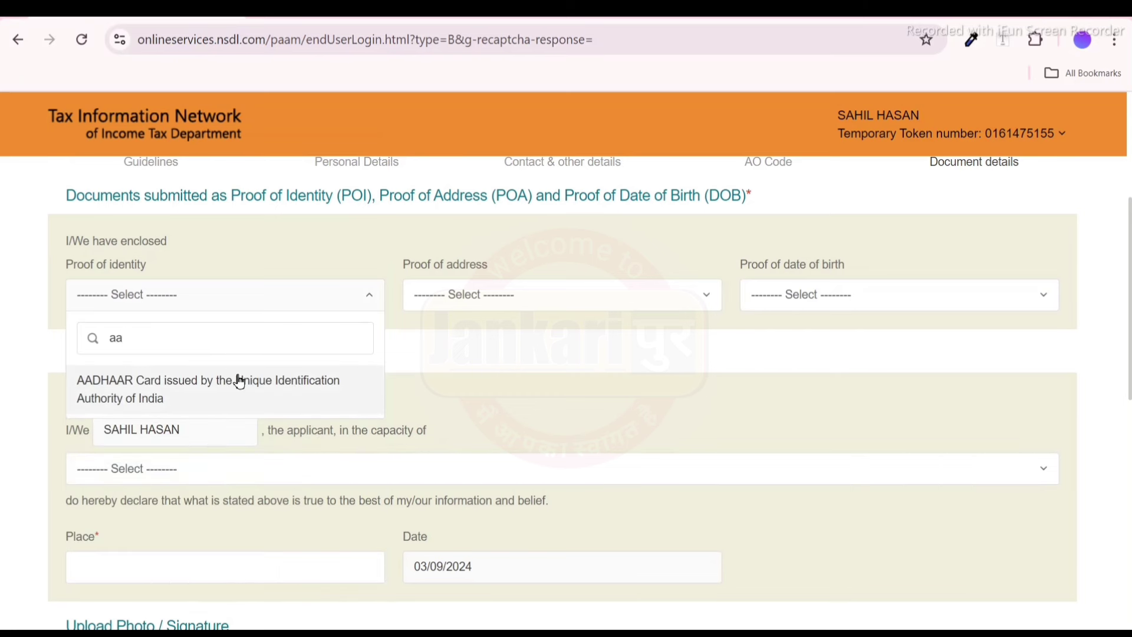
click(238, 386)
Step: Choose AADHAAR Card issued by the Unique Identification Authority of India as both proof of address and proof of date of birth
click(465, 303)
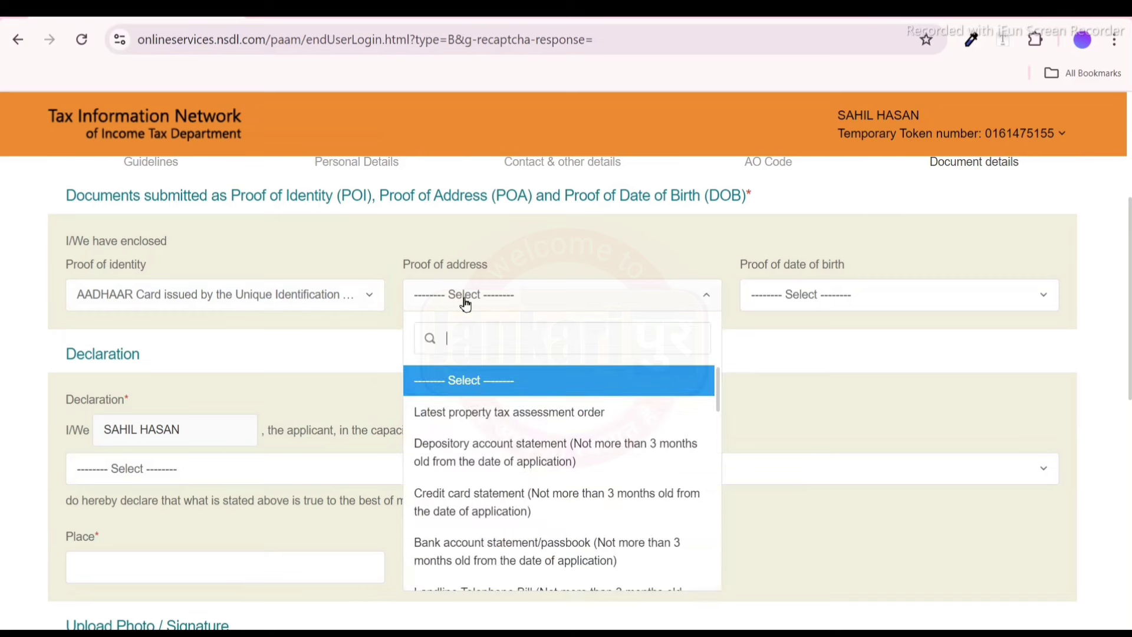
text(aa)
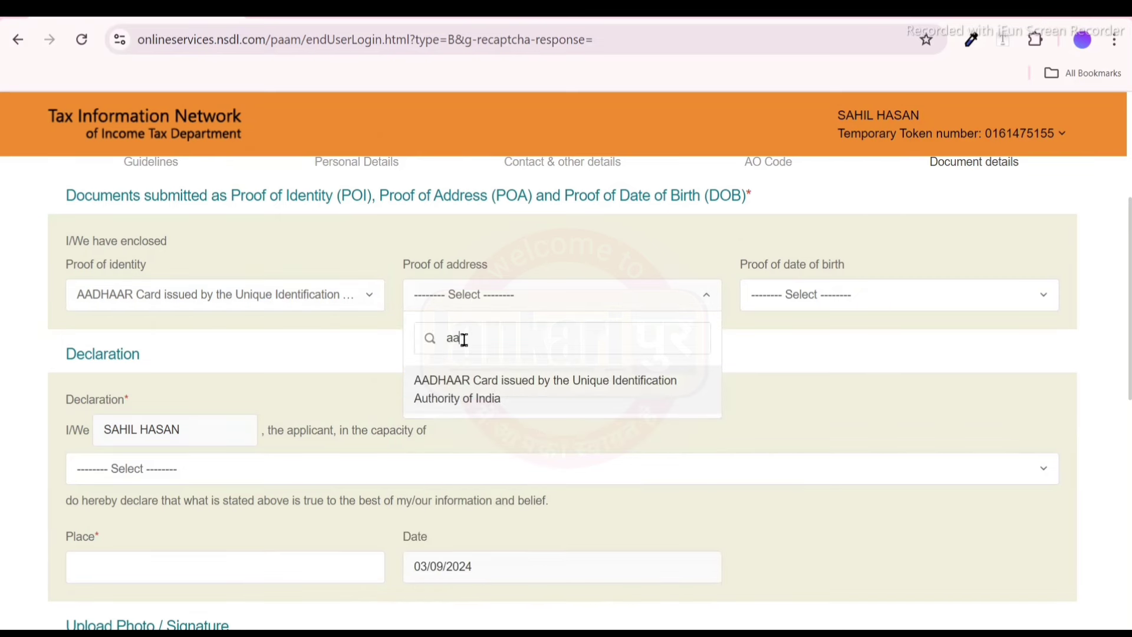
click(458, 385)
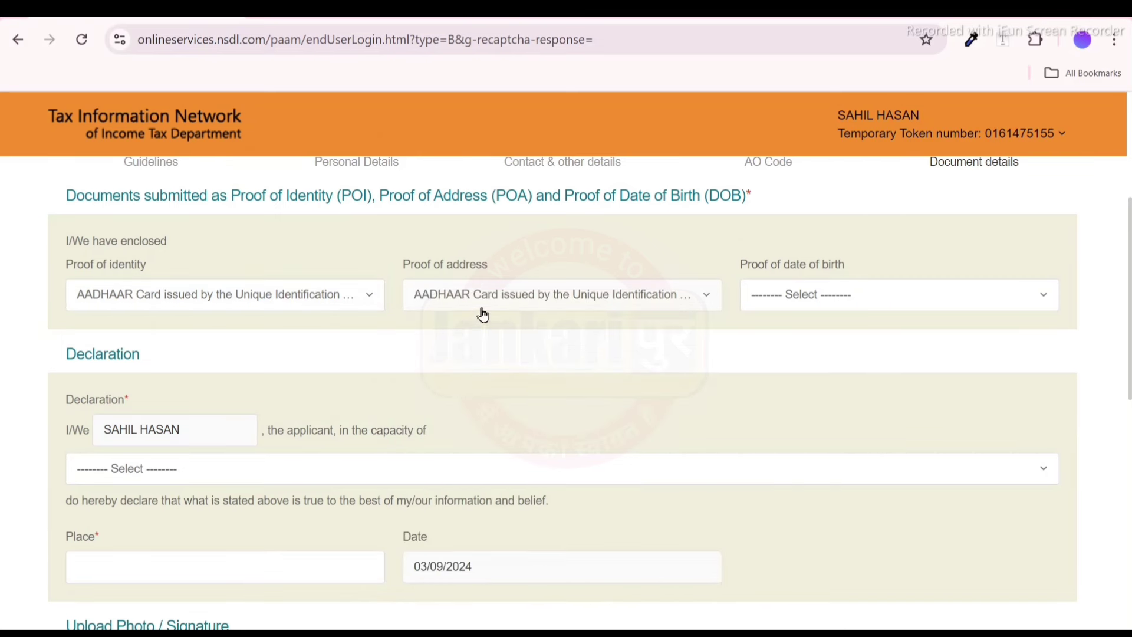
click(761, 303)
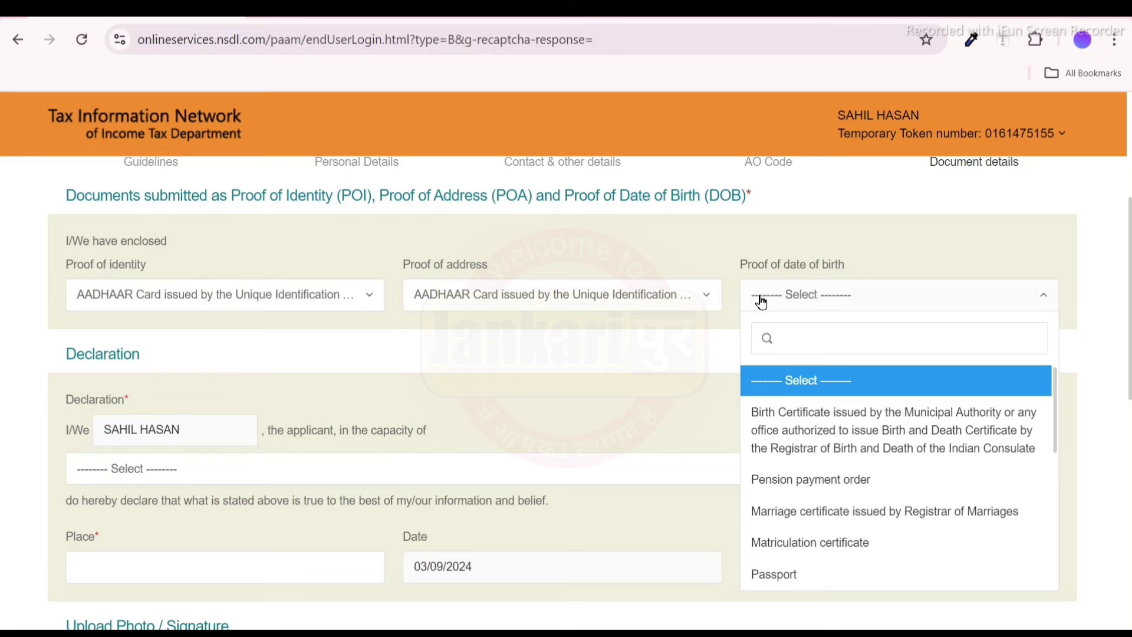
text(aa)
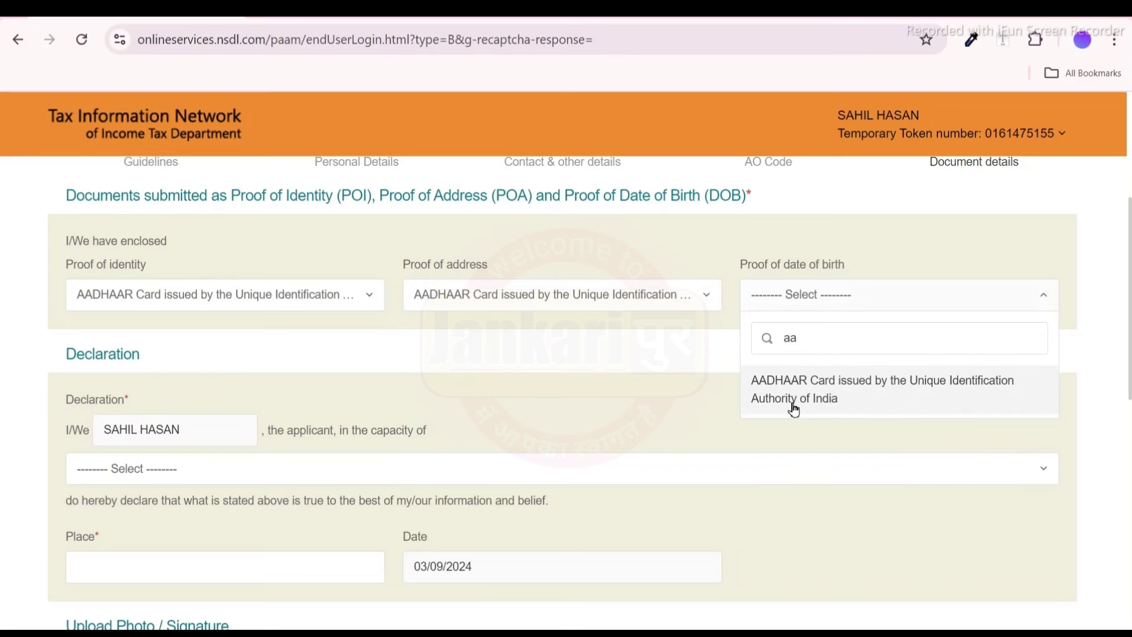
click(793, 399)
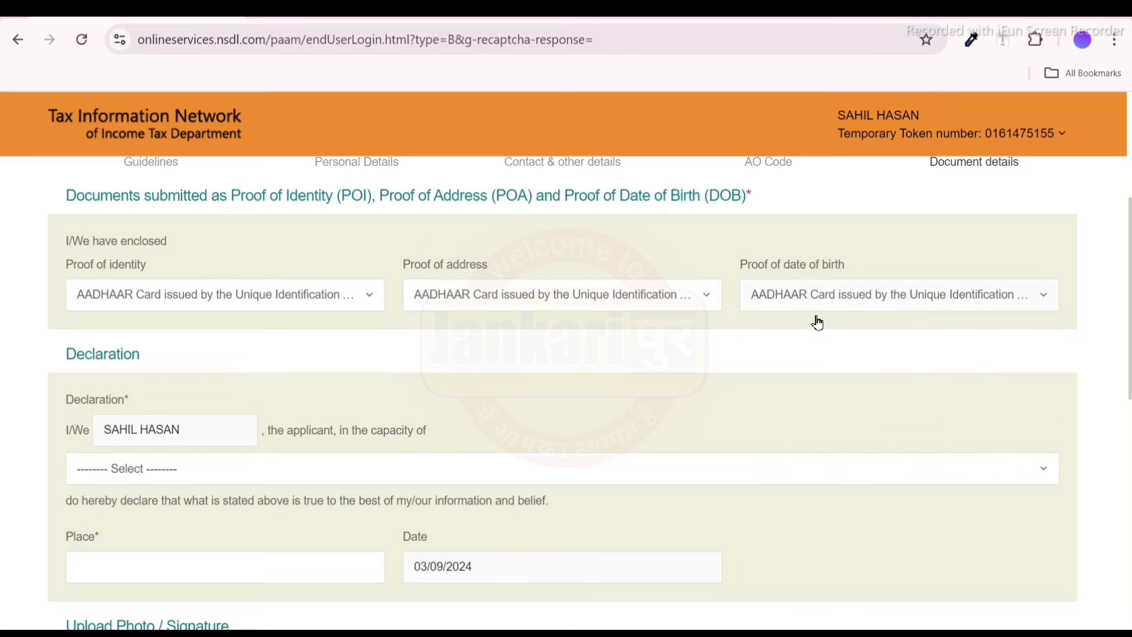
Step: Set the applicant's capacity in the declaration to Himself/Herself and check the Place and Date fields
scroll(819, 323, down, 2)
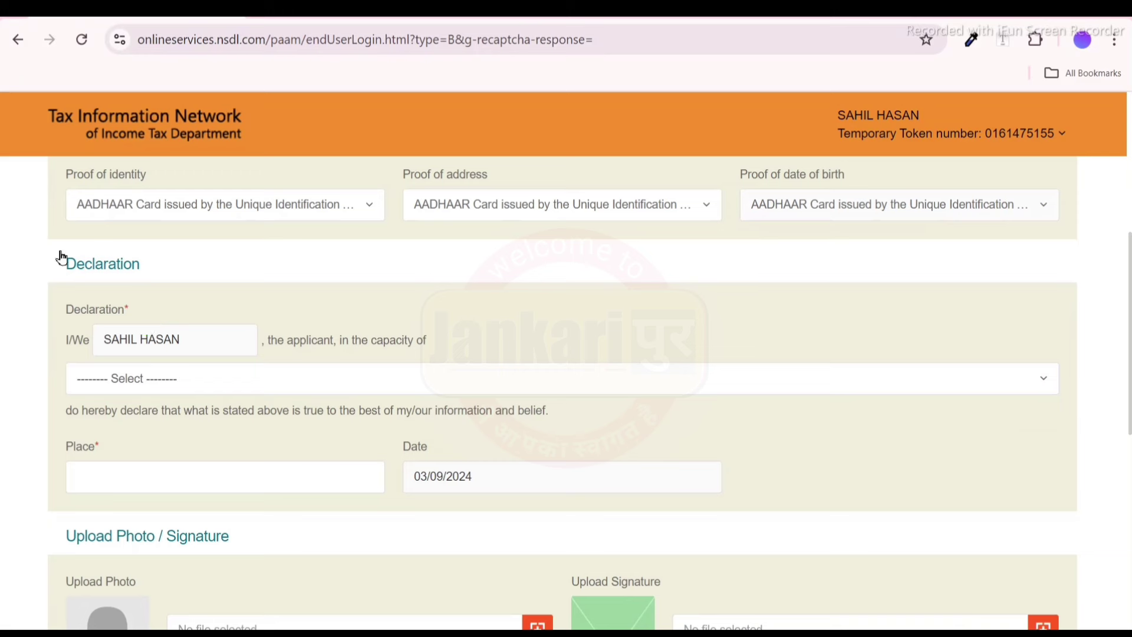
drag(58, 255, 146, 274)
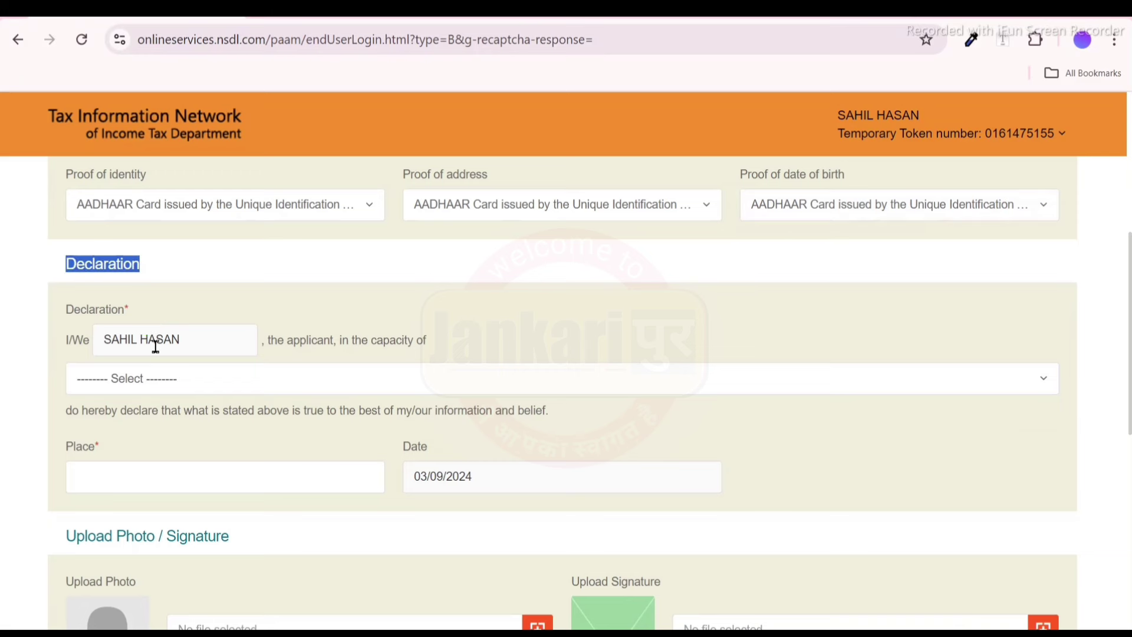
click(154, 379)
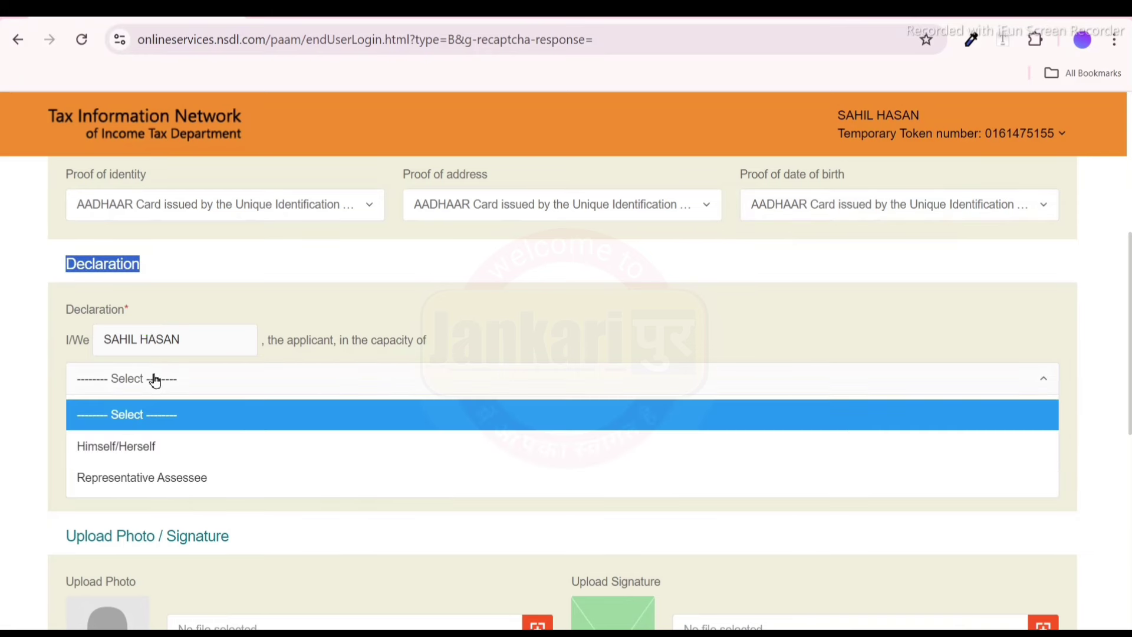
click(146, 458)
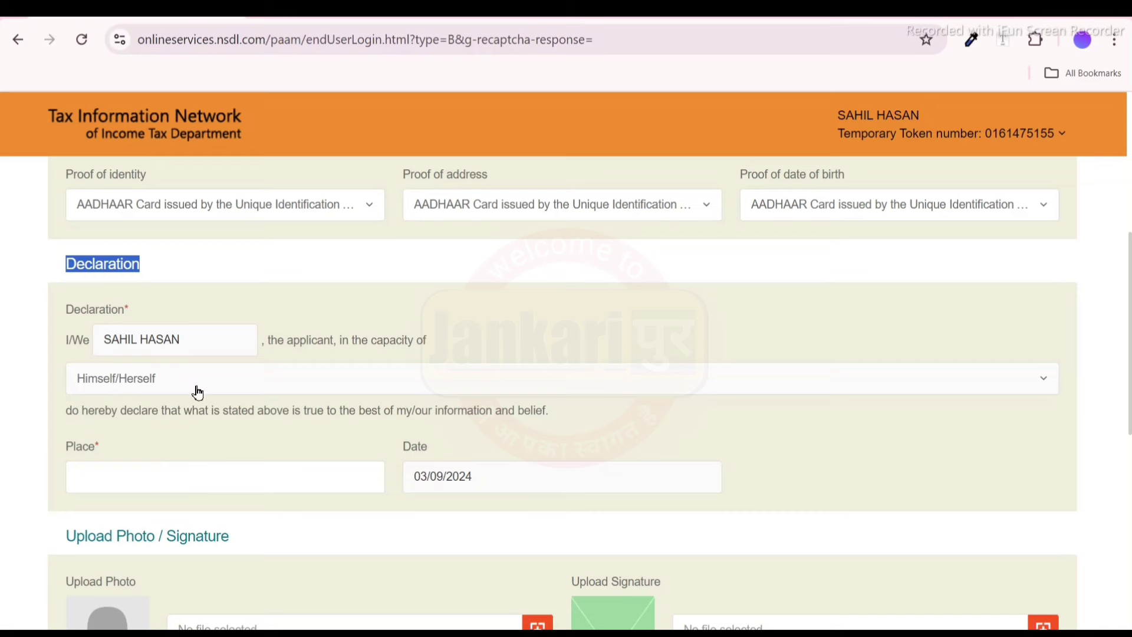
drag(99, 453, 65, 452)
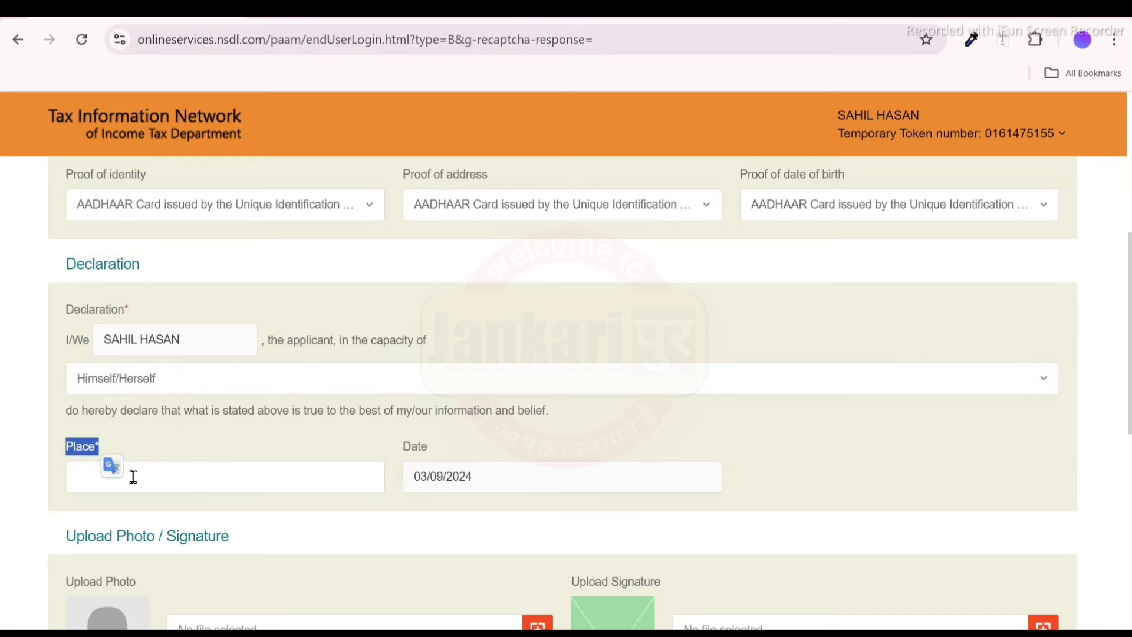
double_click(415, 447)
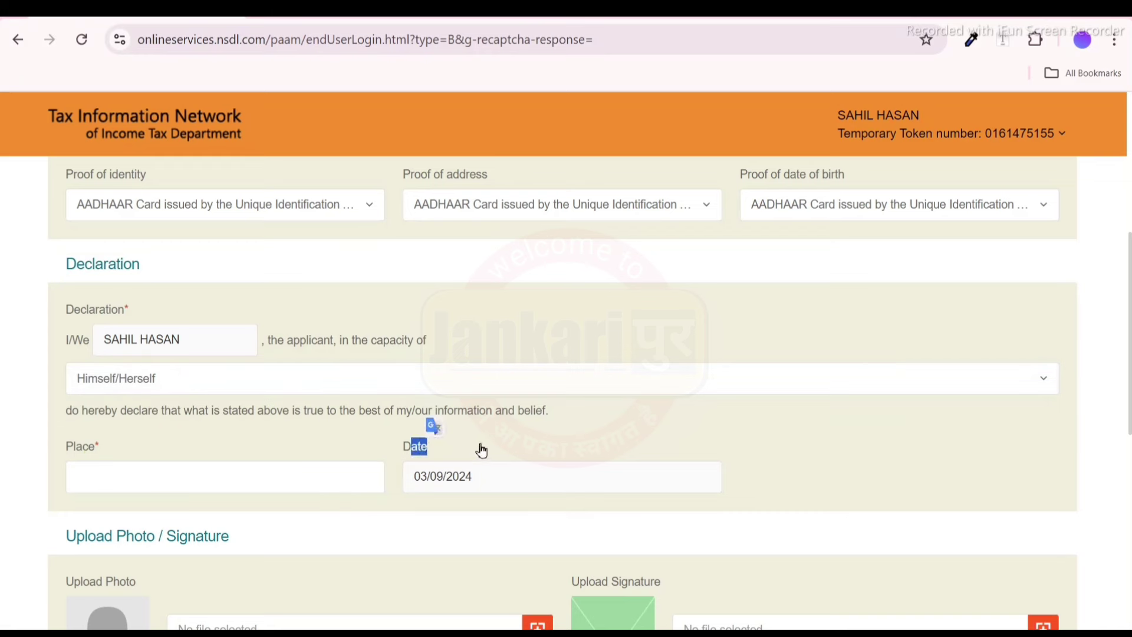
click(484, 471)
scroll(480, 453, down, 5)
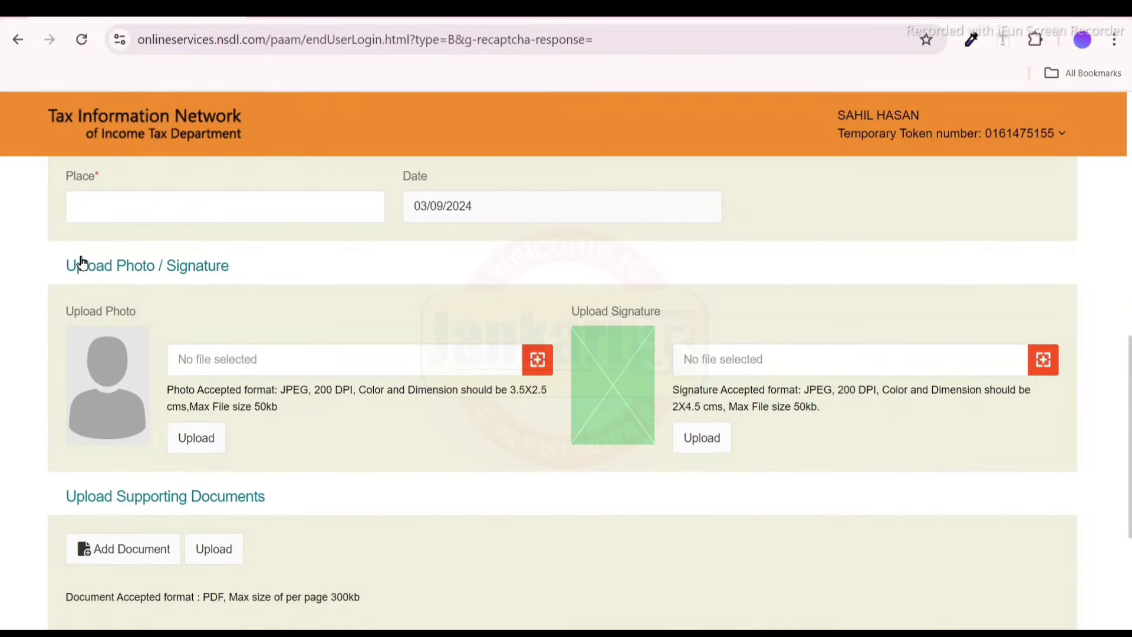
drag(64, 265, 299, 273)
click(300, 275)
click(538, 366)
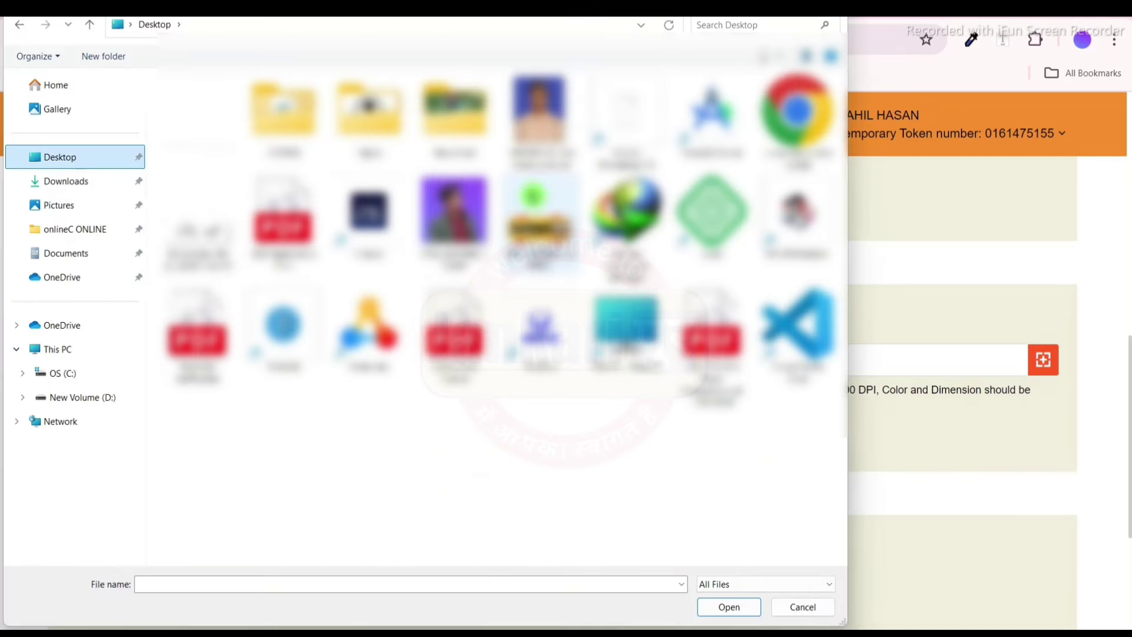
click(538, 120)
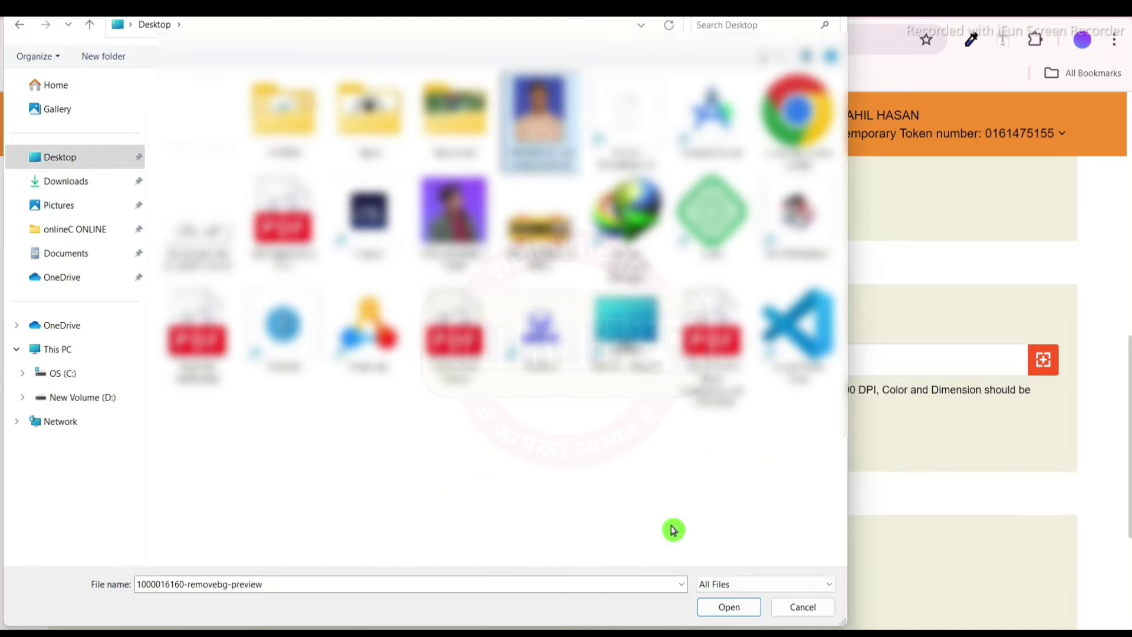
click(727, 607)
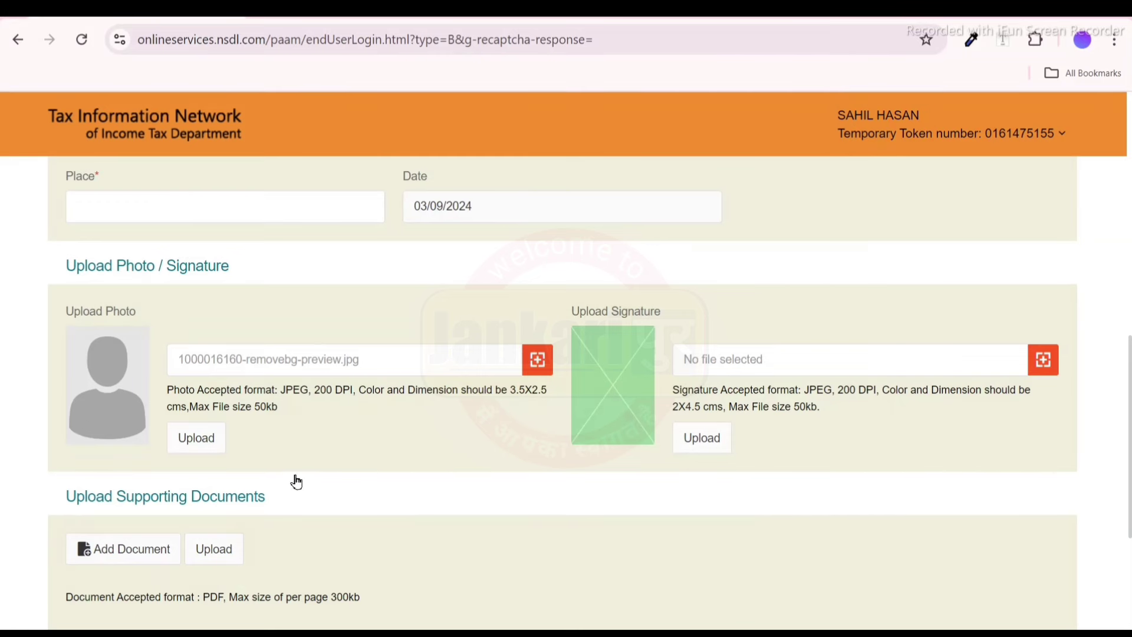
click(213, 450)
key(Return)
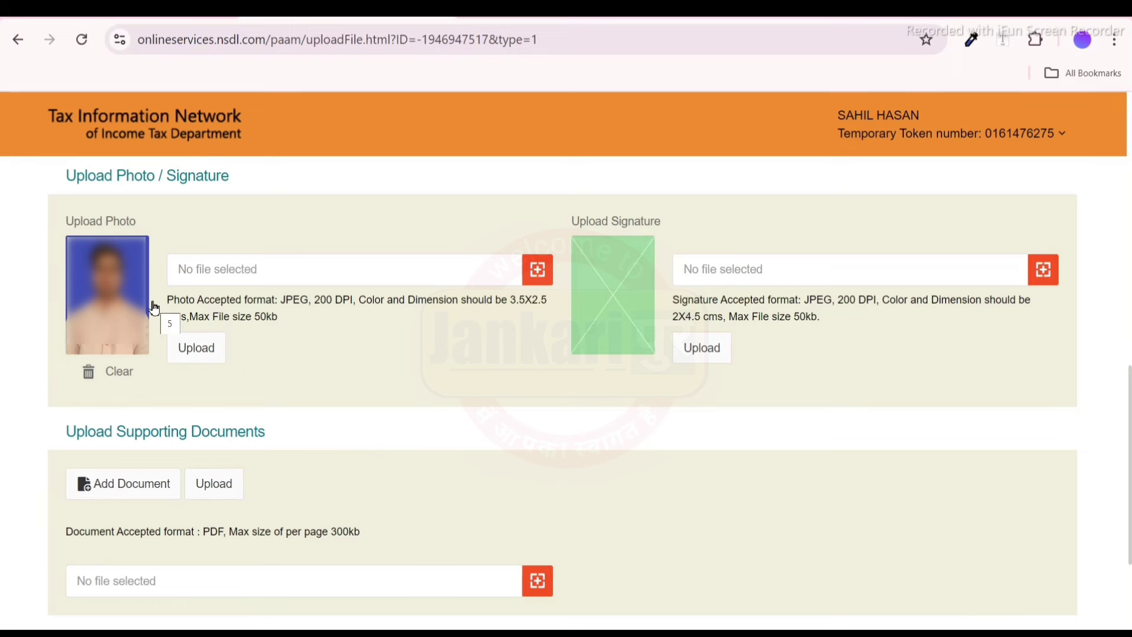
Step: Upload the file DocScanner Jul 26, 2024 9-48 AM.jpg from the Desktop as the applicant's signature
click(1044, 272)
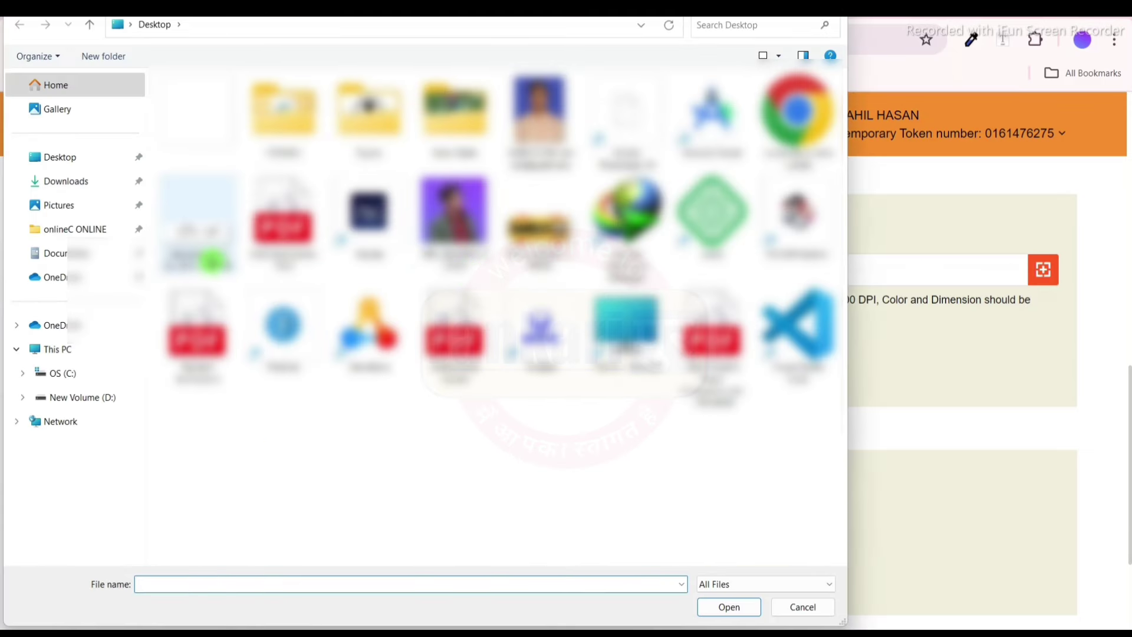
click(211, 258)
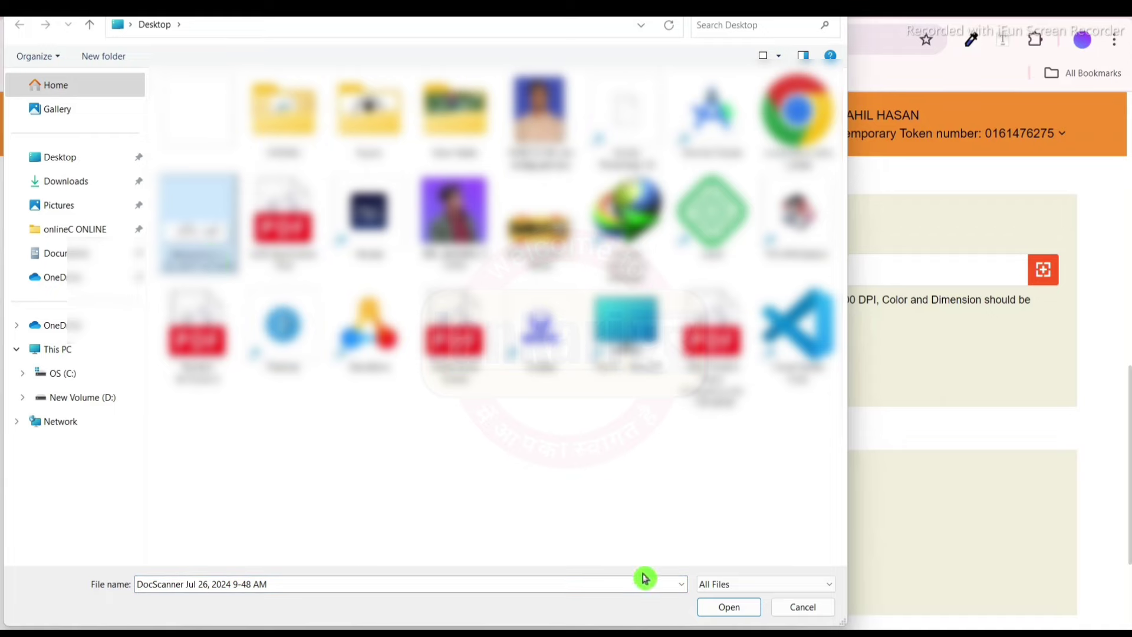
click(732, 608)
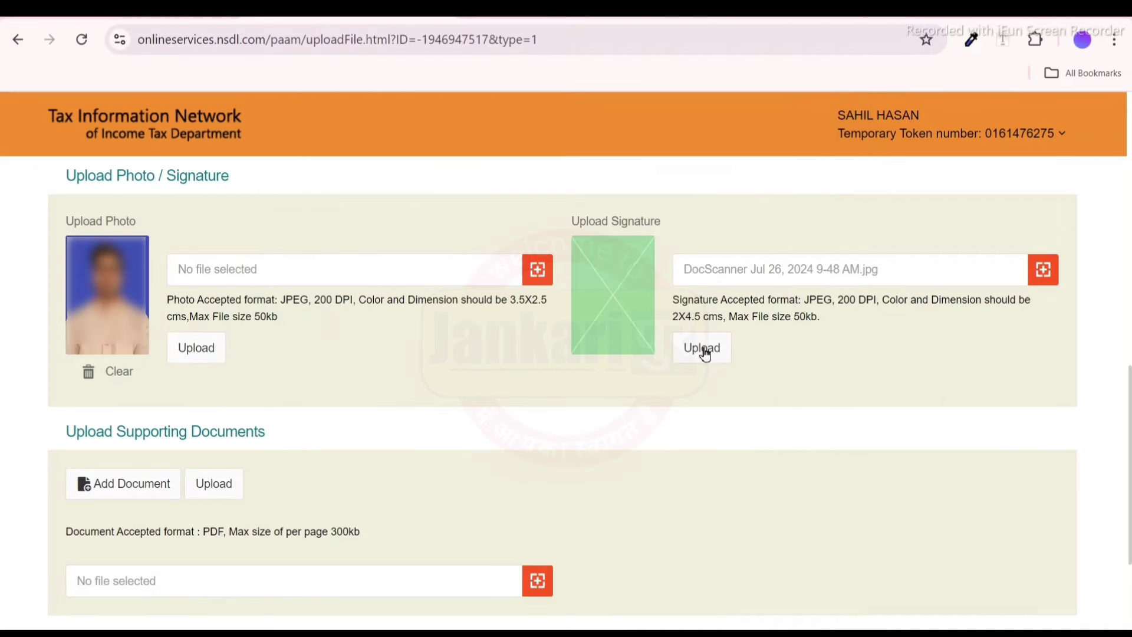
click(704, 349)
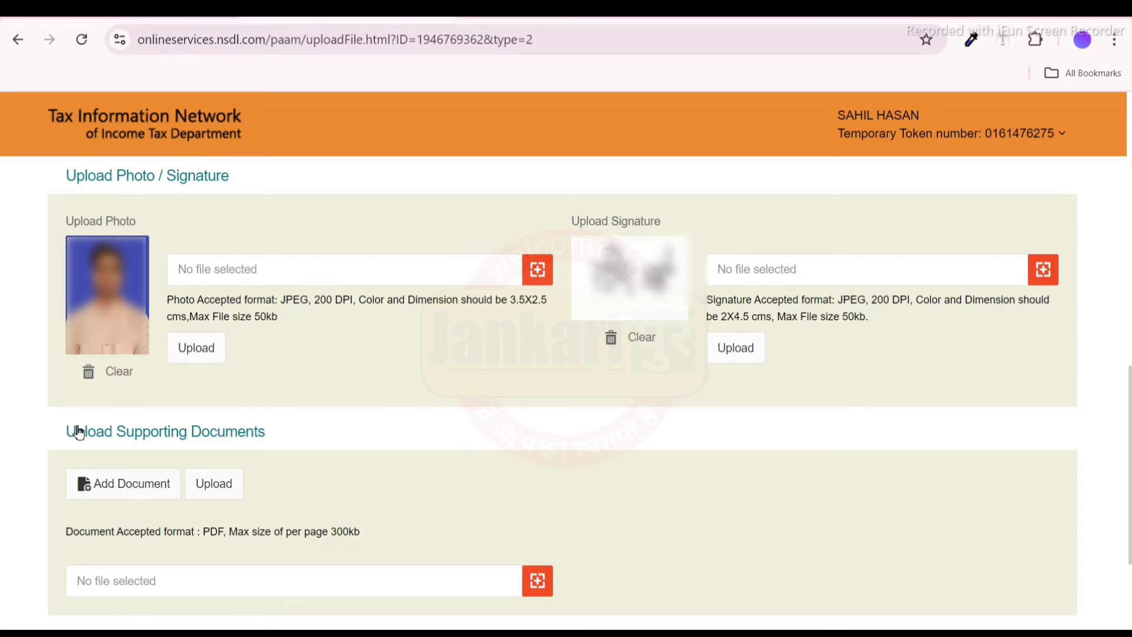
Step: Check the accepted format and maximum file size for the supporting documents, photo and signature
drag(77, 433, 265, 432)
click(375, 435)
drag(100, 533, 413, 531)
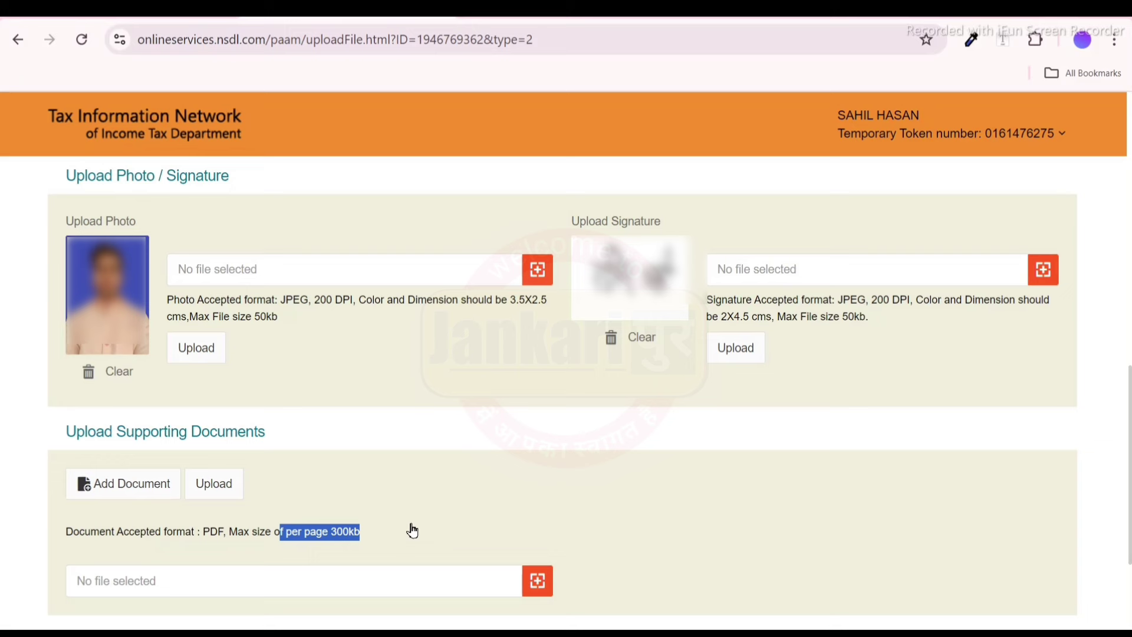
click(412, 530)
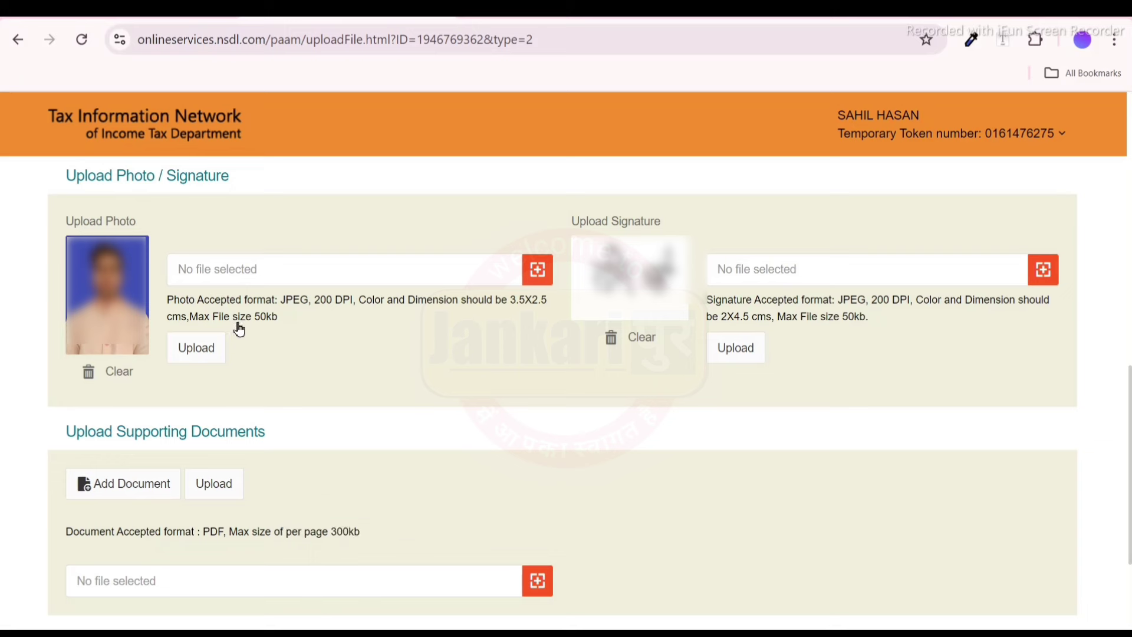
drag(233, 326, 277, 325)
drag(817, 324, 879, 324)
click(899, 331)
Step: Upload the file Payment Verification.pdf from the Desktop as the supporting document
scroll(514, 497, down, 2)
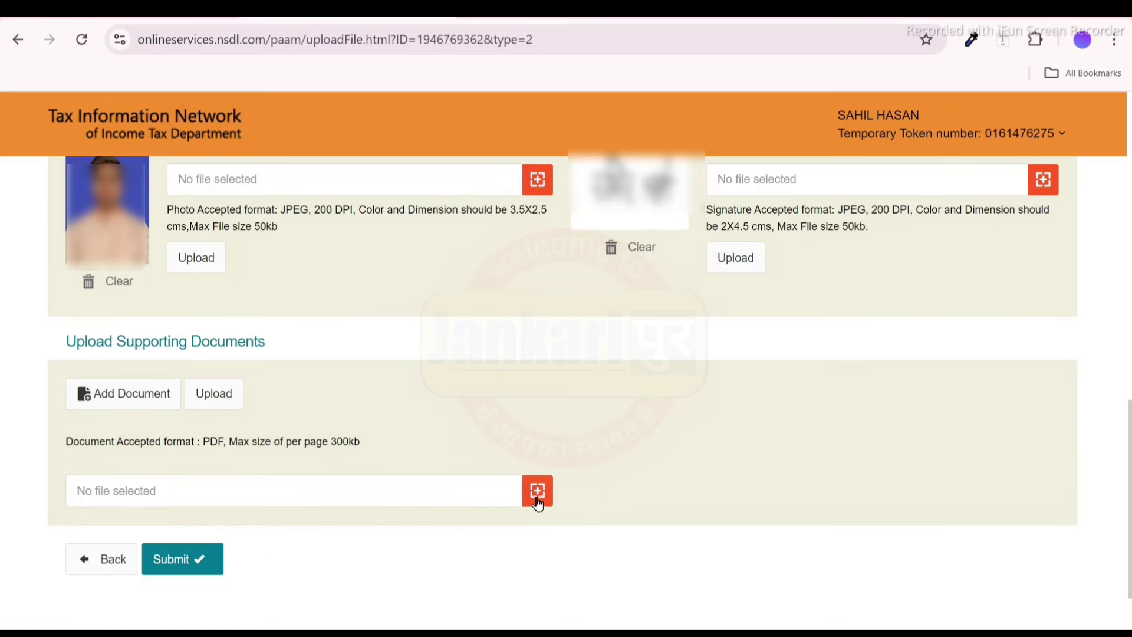
click(537, 502)
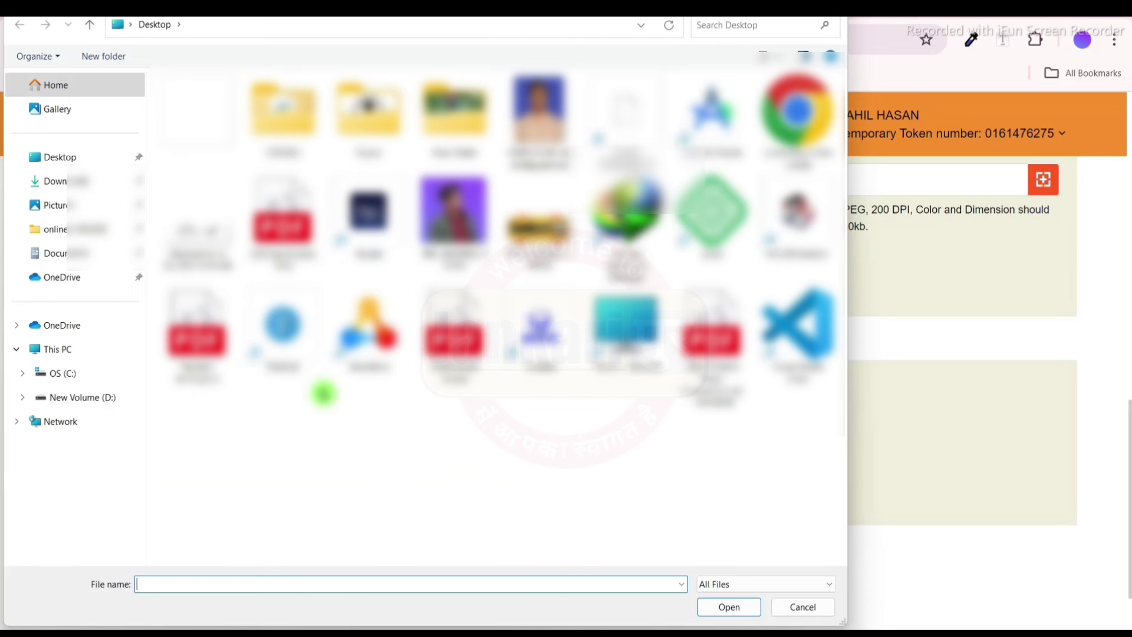
click(193, 380)
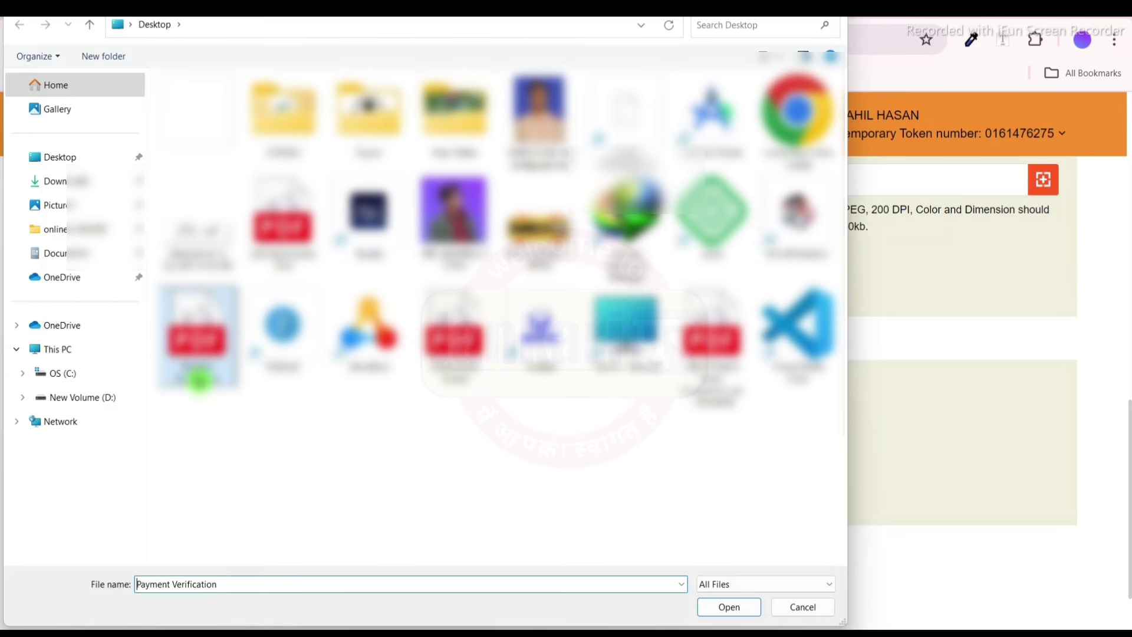
click(730, 610)
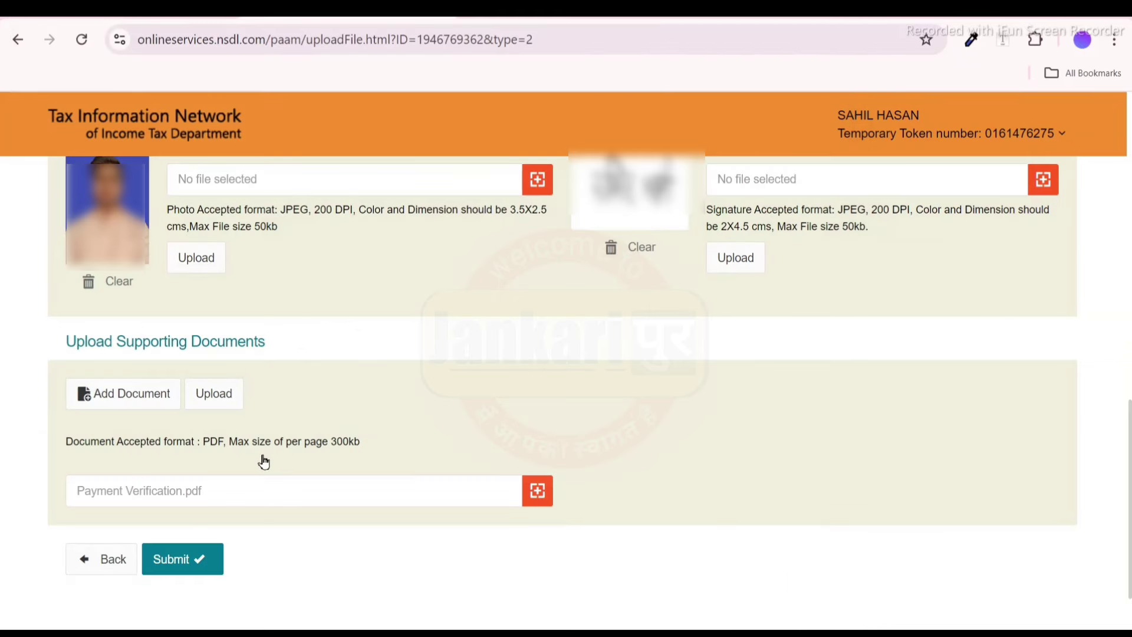
click(209, 396)
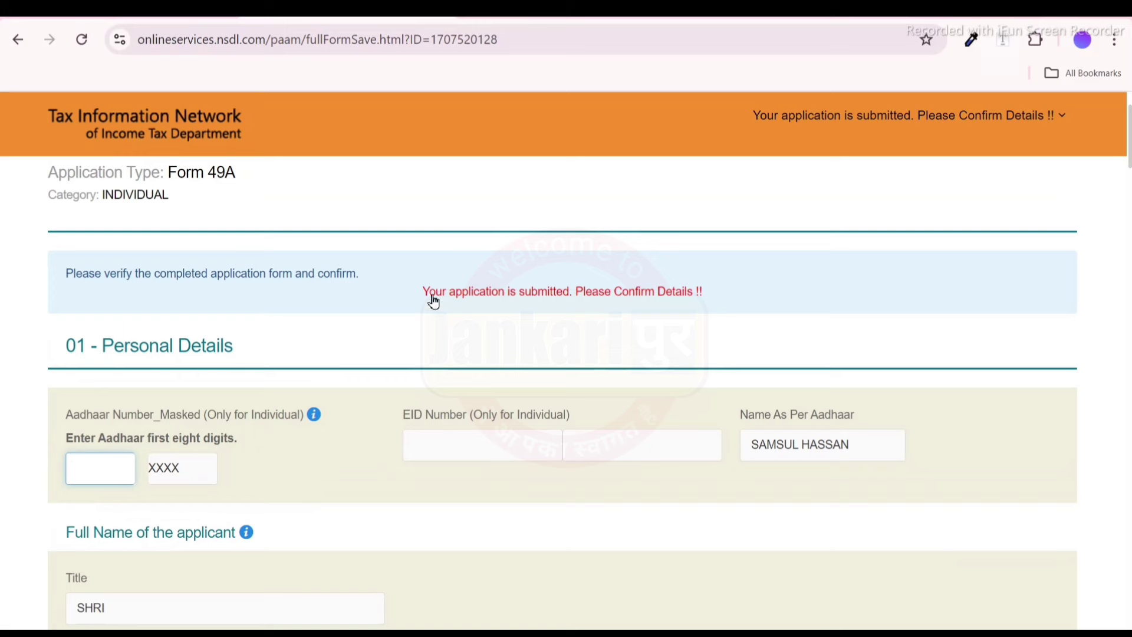
Step: Examine the confirmation notice and the Aadhaar number, EID number and name fields under Personal Details
drag(431, 301, 670, 308)
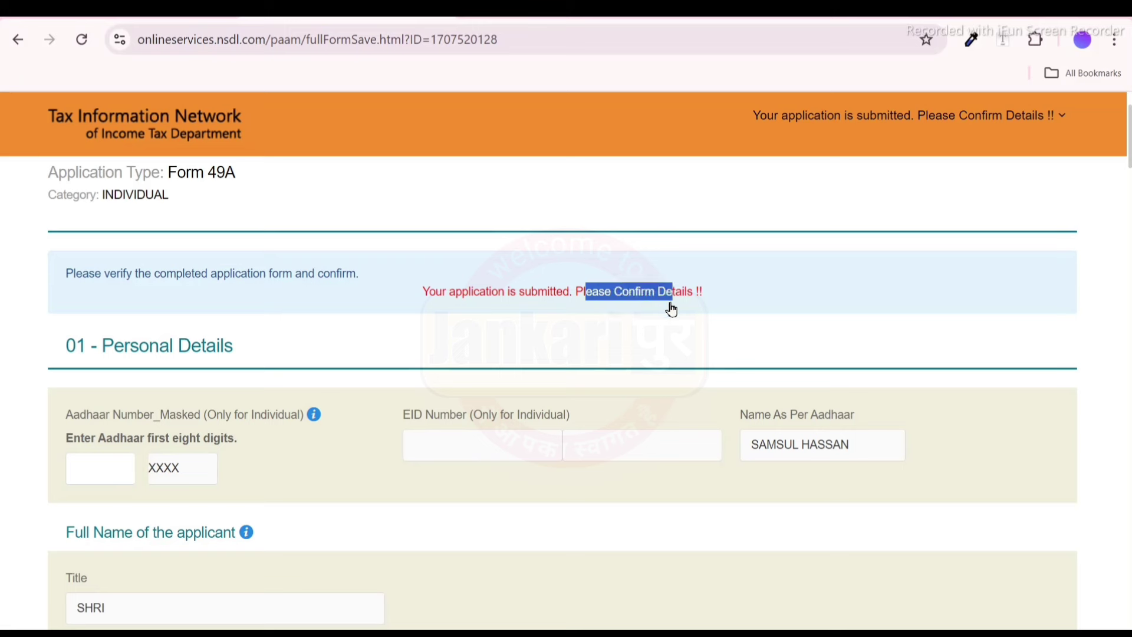
click(639, 356)
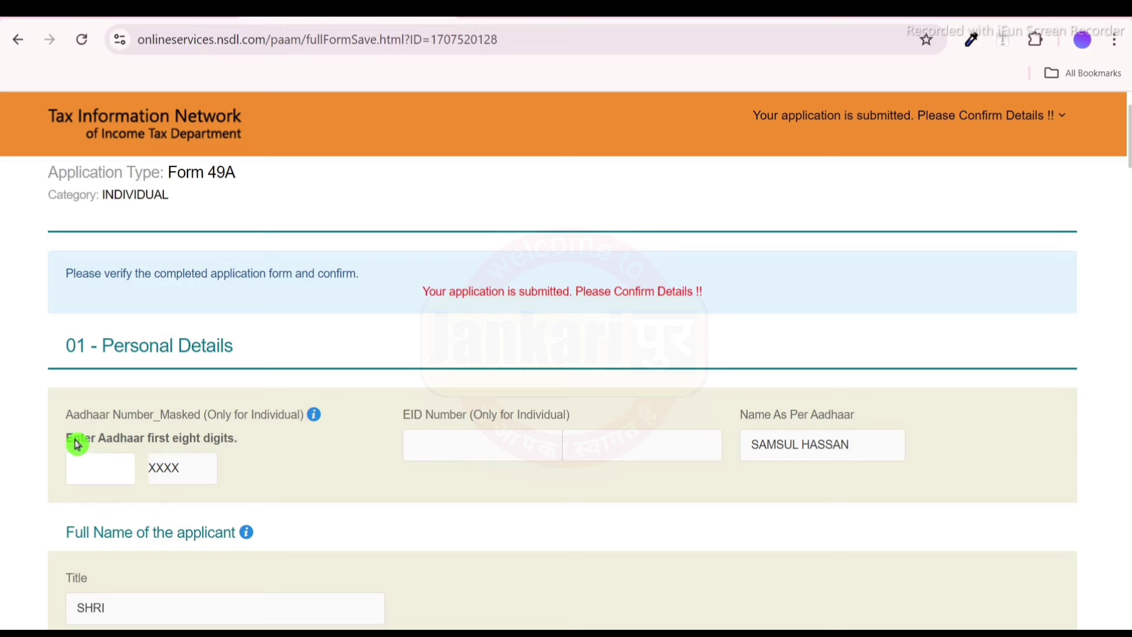
drag(74, 443, 213, 455)
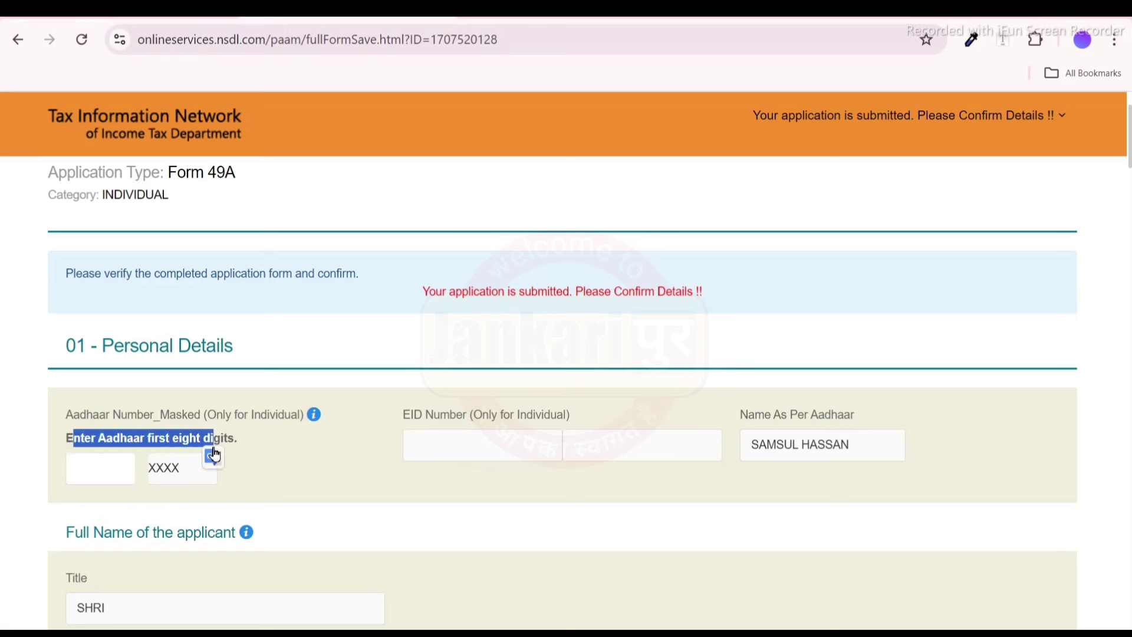
click(111, 468)
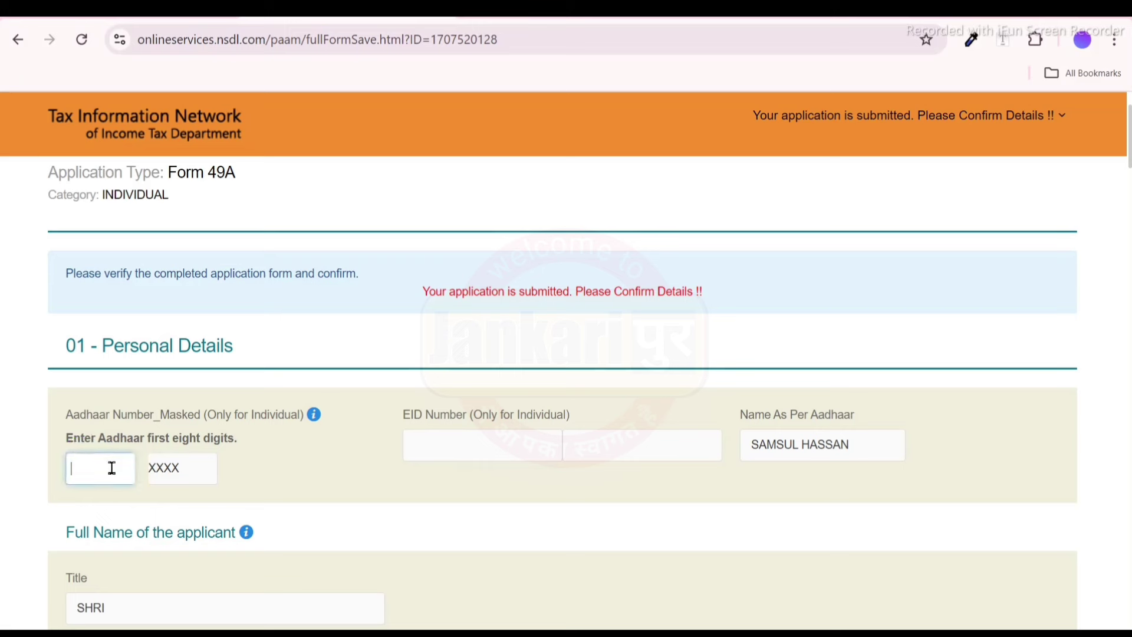
click(751, 426)
drag(750, 424, 846, 420)
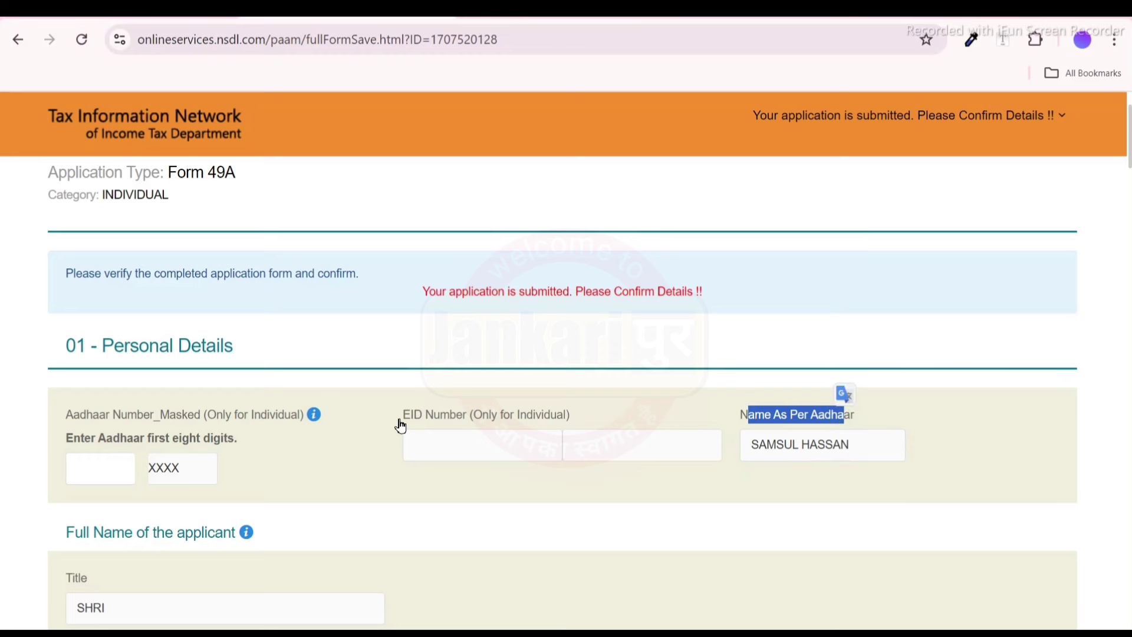
drag(397, 427, 521, 472)
click(520, 473)
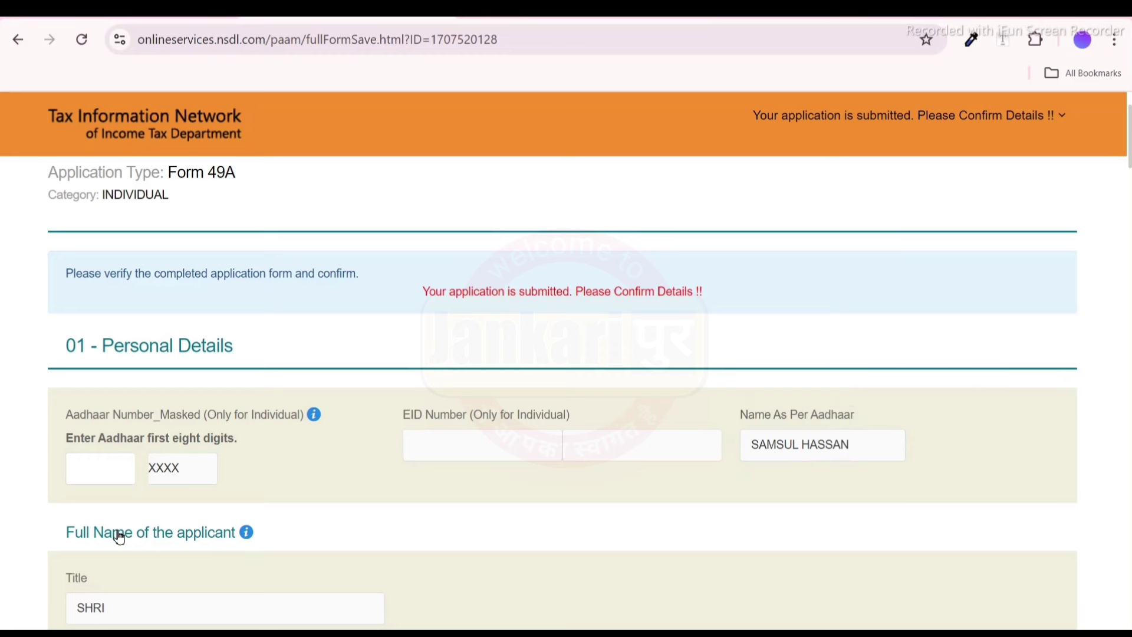
Step: Review the completed application form down to the supporting documents and proceed to the payment stage
scroll(453, 542, down, 8)
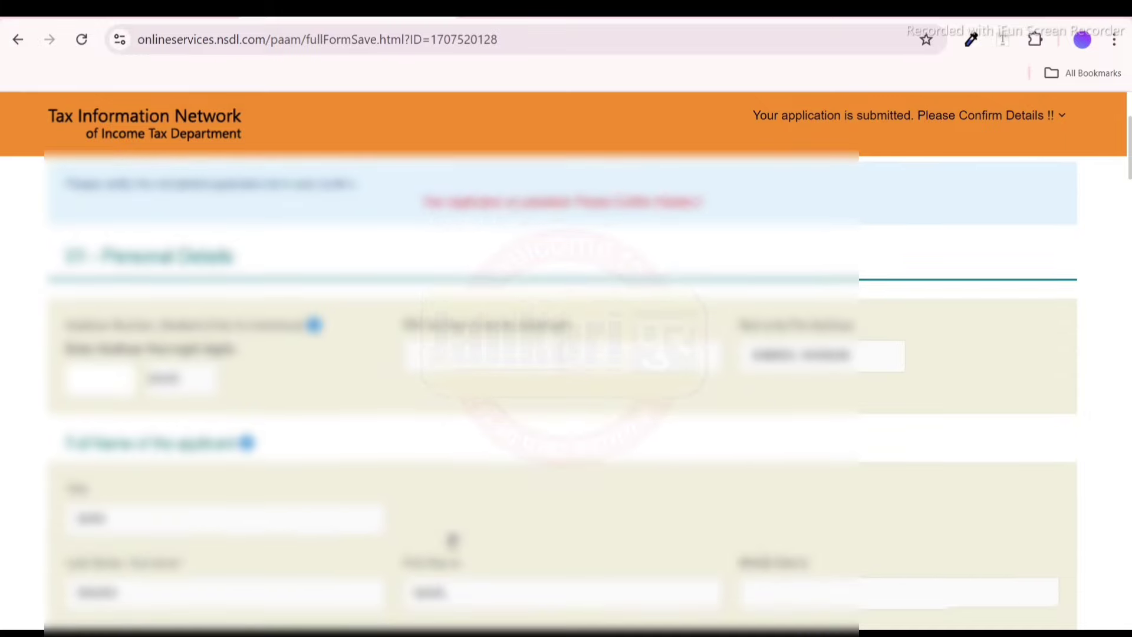
scroll(454, 541, down, 12)
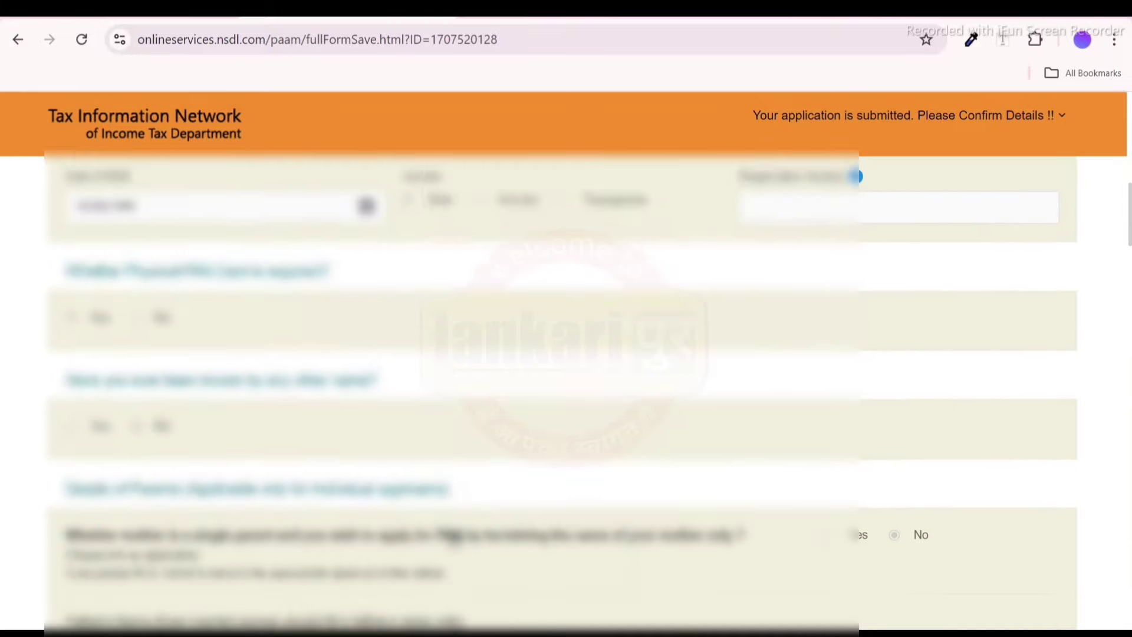
scroll(454, 541, down, 12)
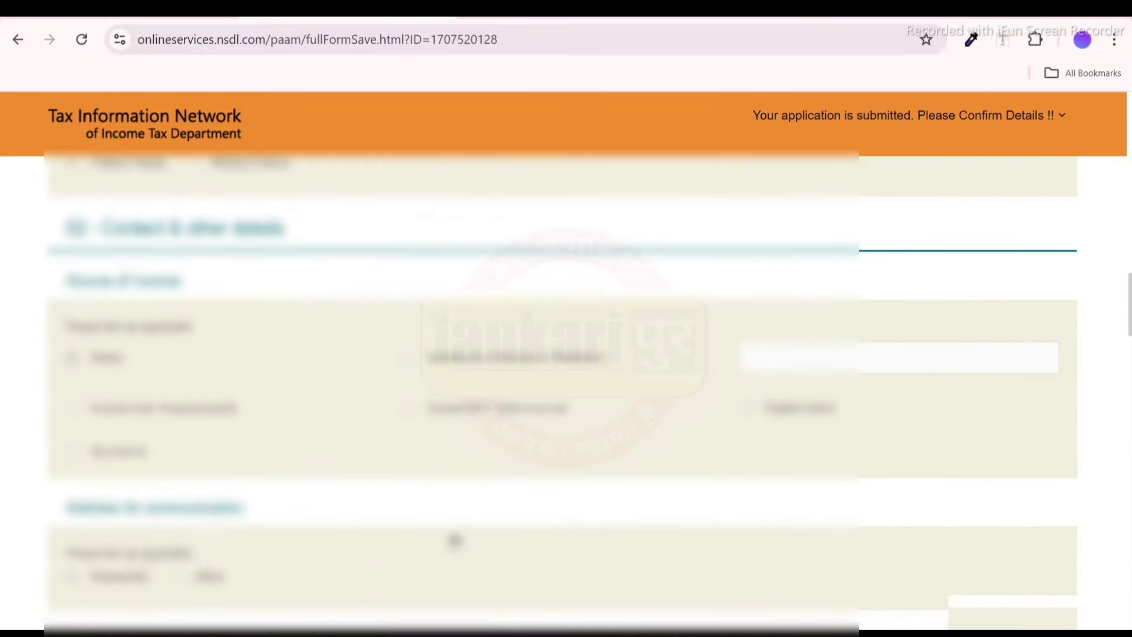
scroll(535, 432, down, 15)
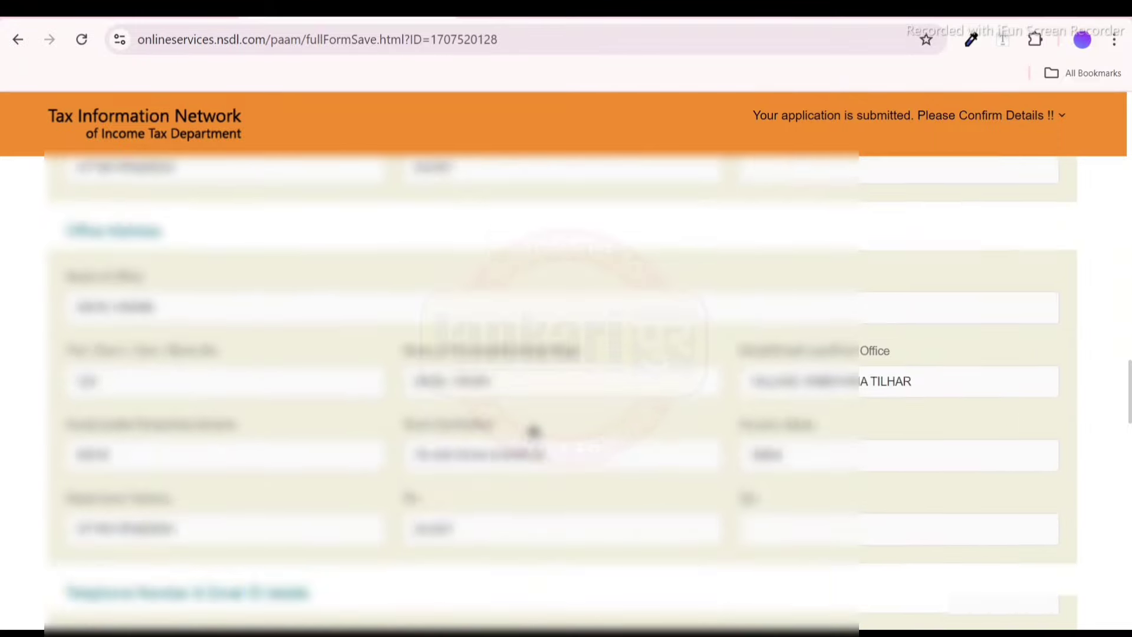
scroll(534, 432, down, 18)
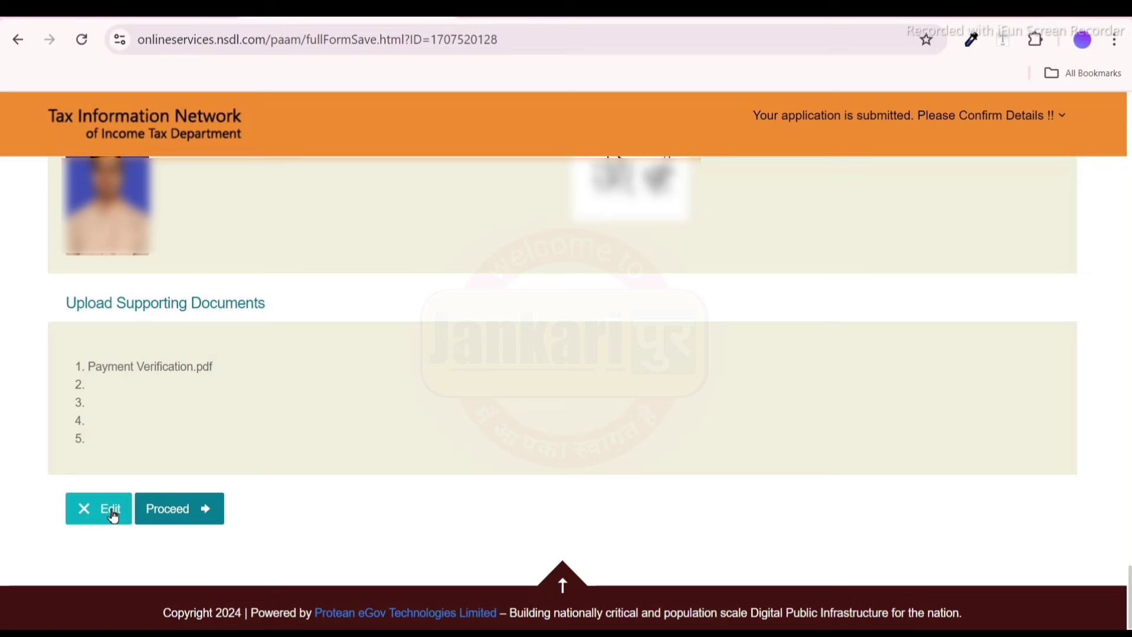
click(200, 517)
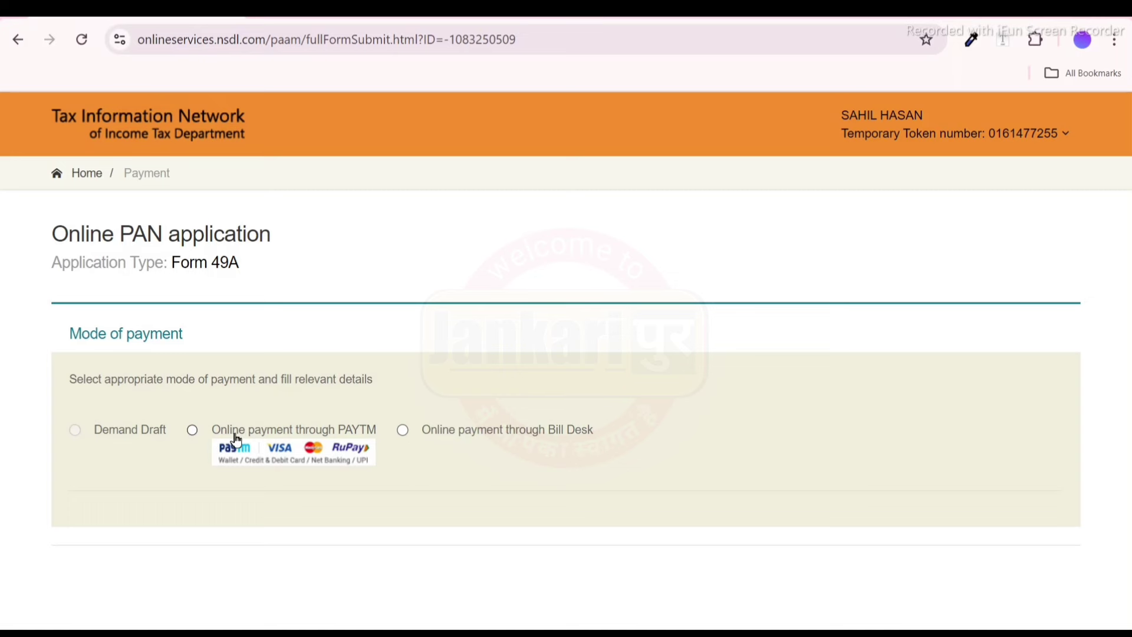
Step: Select online payment through Bill Desk and check the fee including GST
click(404, 431)
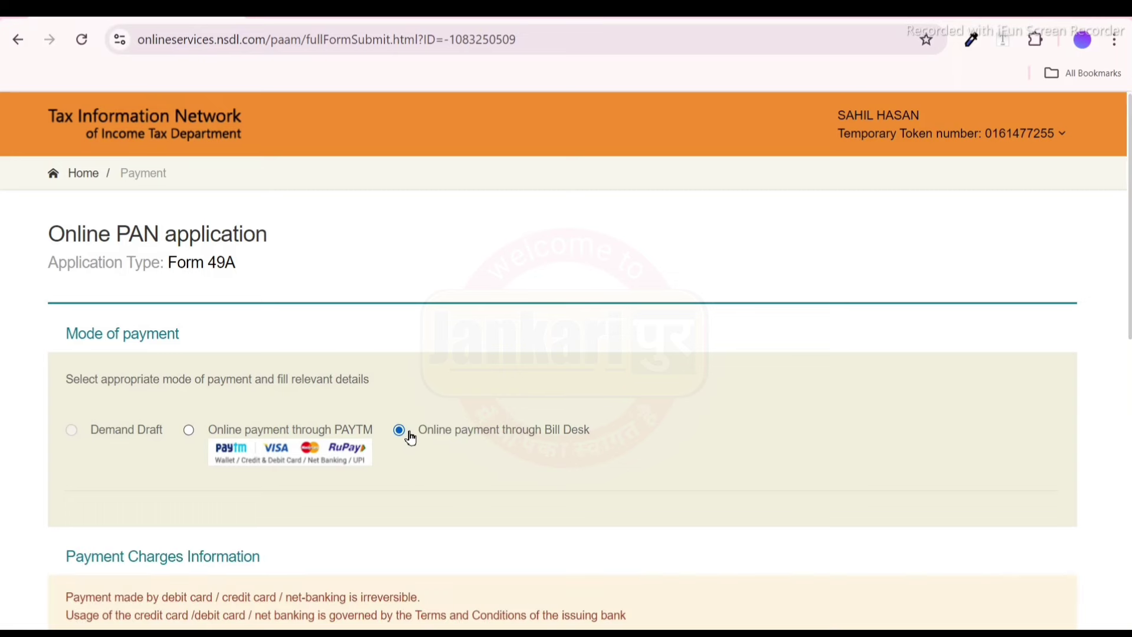
scroll(410, 437, down, 6)
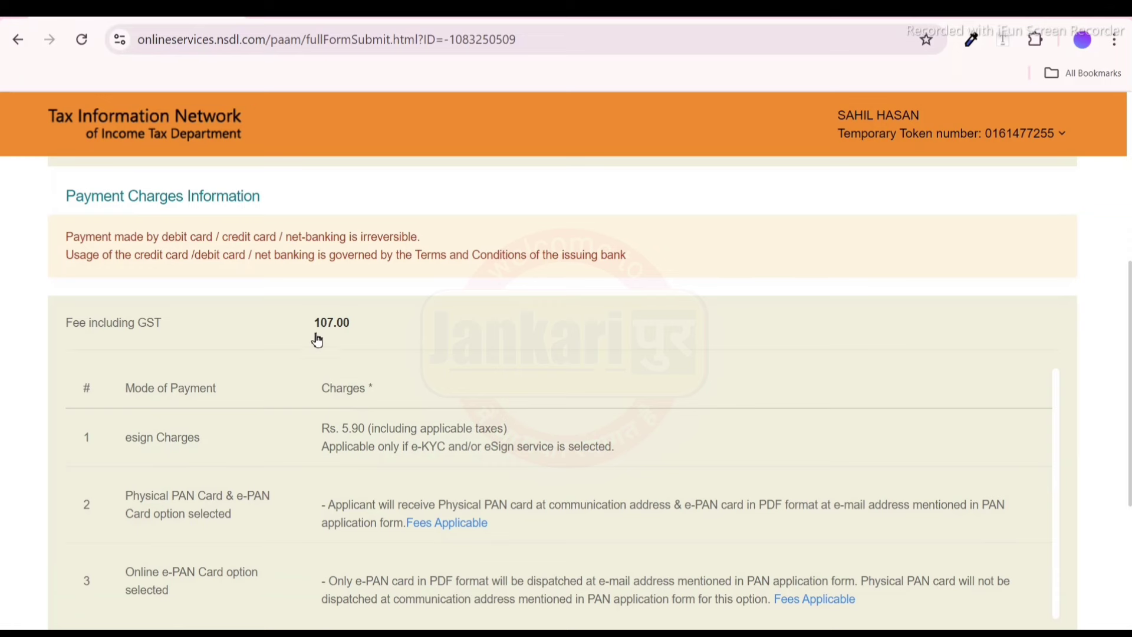
drag(317, 331, 349, 337)
click(349, 374)
Step: Agree to the terms of service and proceed to payment
scroll(323, 339, down, 4)
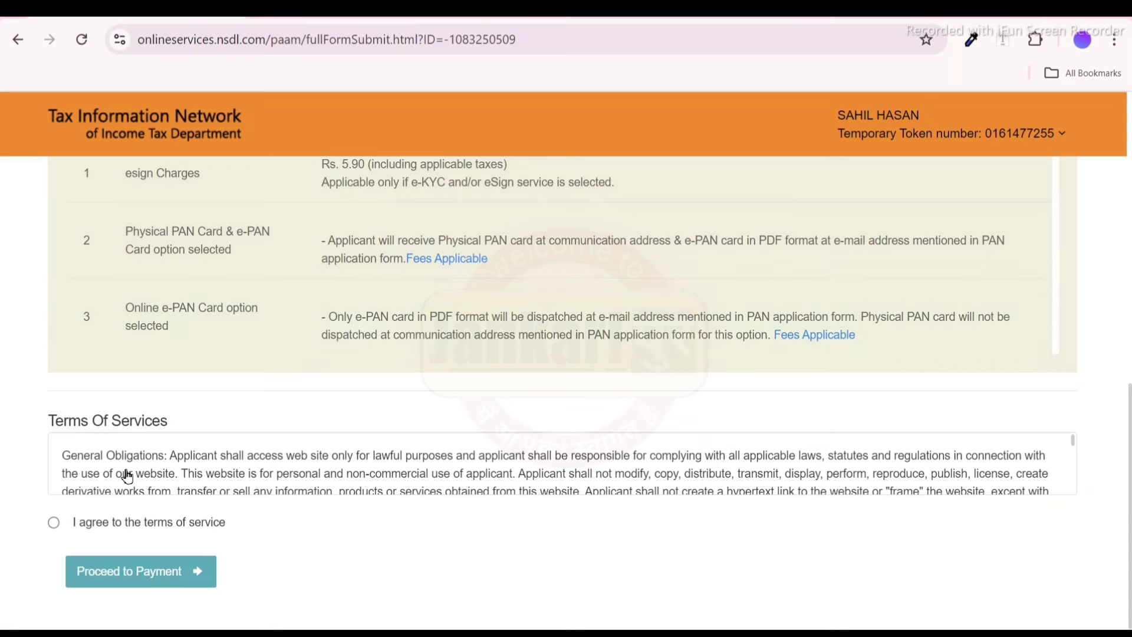
click(58, 524)
click(53, 523)
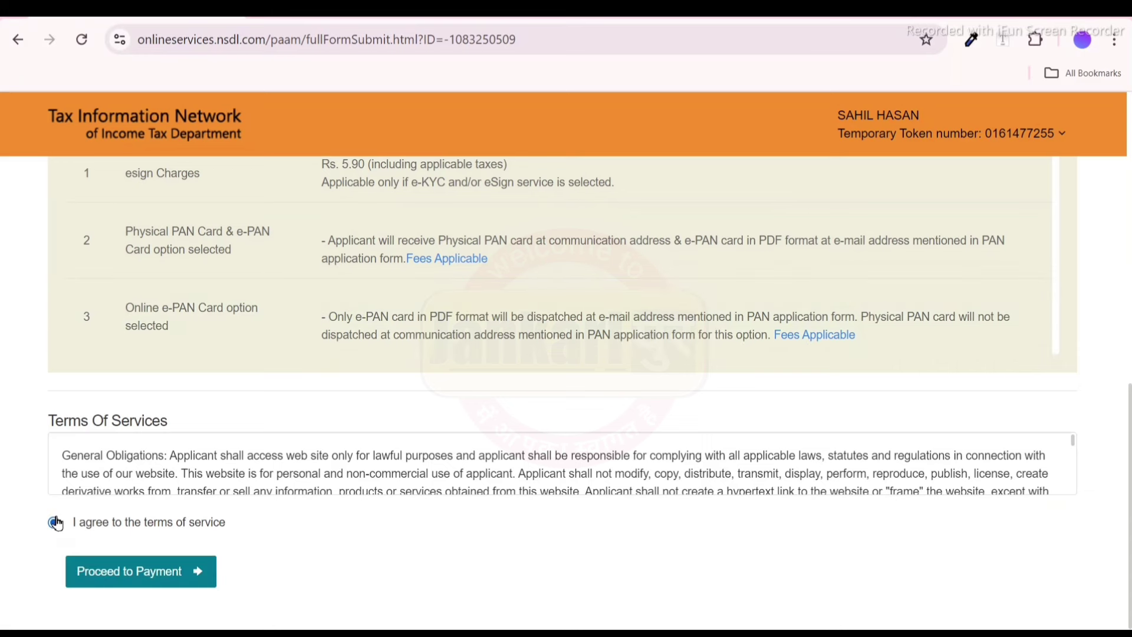
click(162, 581)
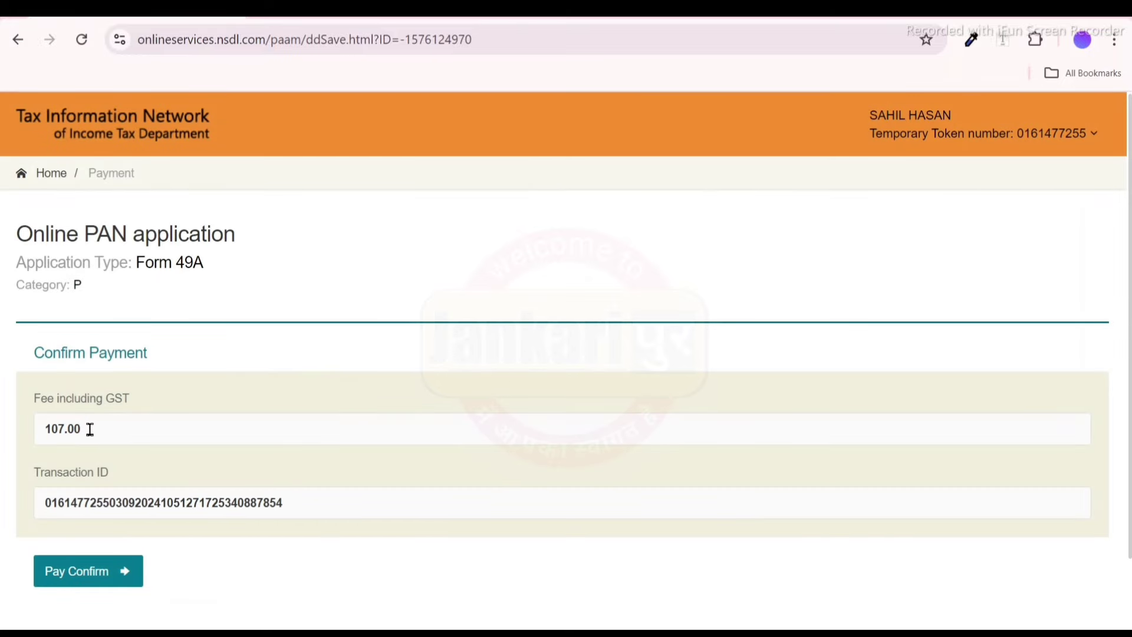
Step: Check the fee and transaction ID, and confirm the payment
drag(89, 429, 51, 428)
drag(68, 508, 177, 518)
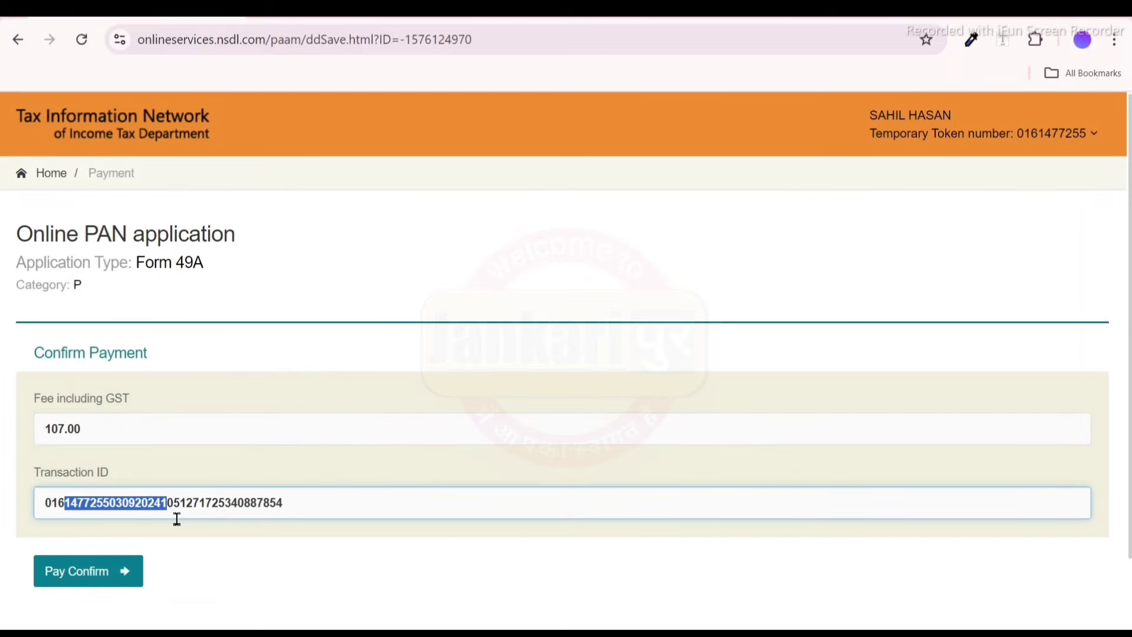
click(101, 581)
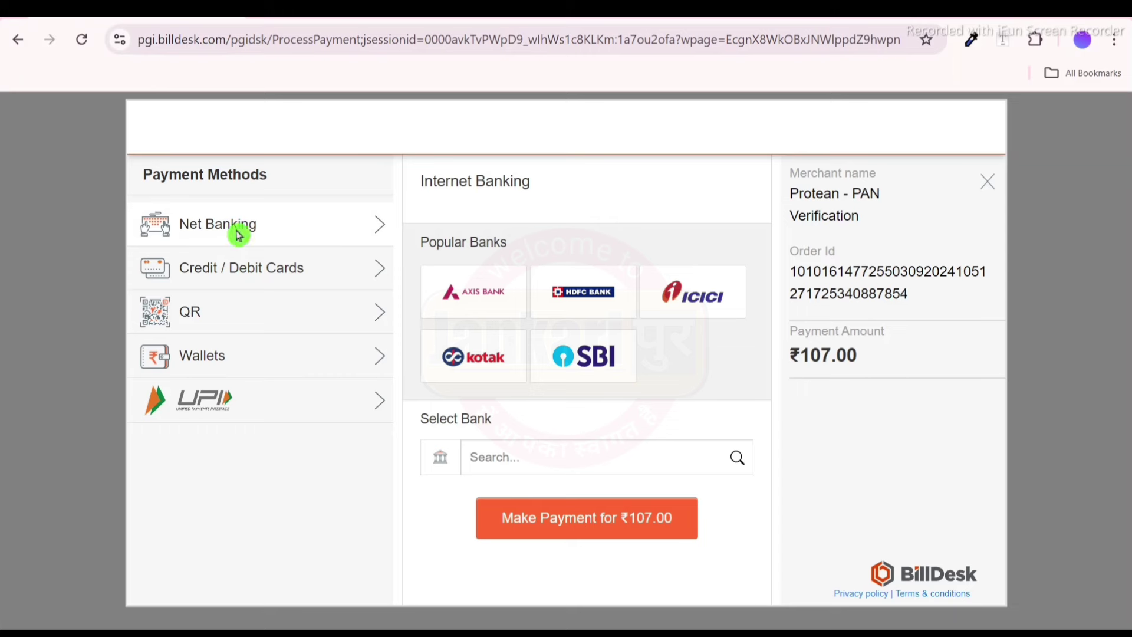
Step: Choose QR with BHIM UPI as the payment method and generate the QR code for the payment
click(302, 278)
click(183, 323)
click(522, 385)
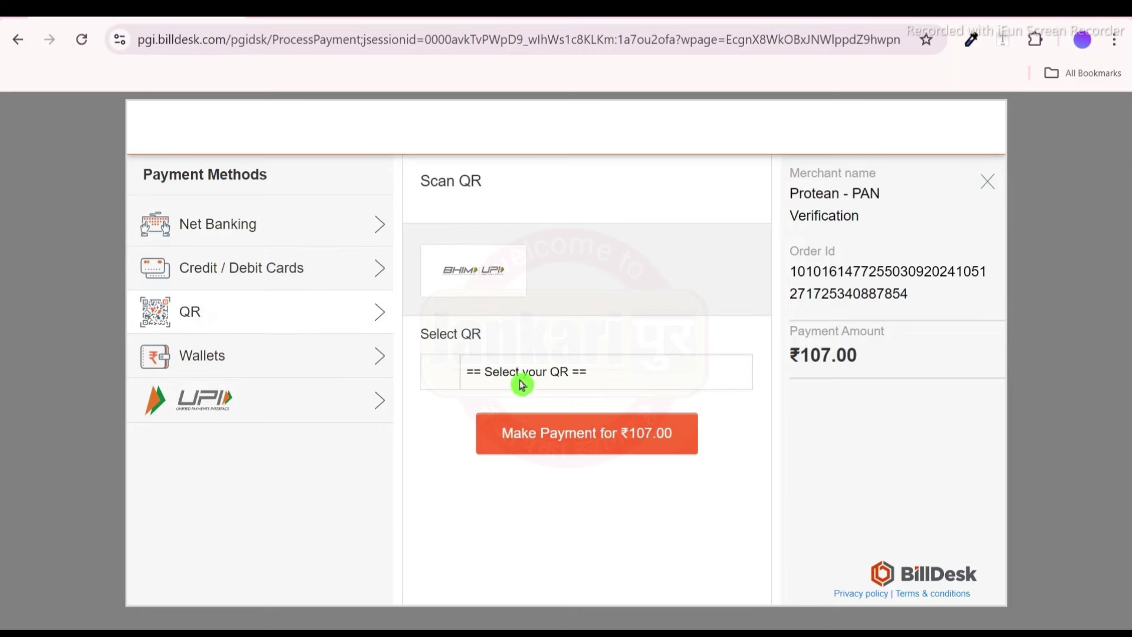
click(519, 424)
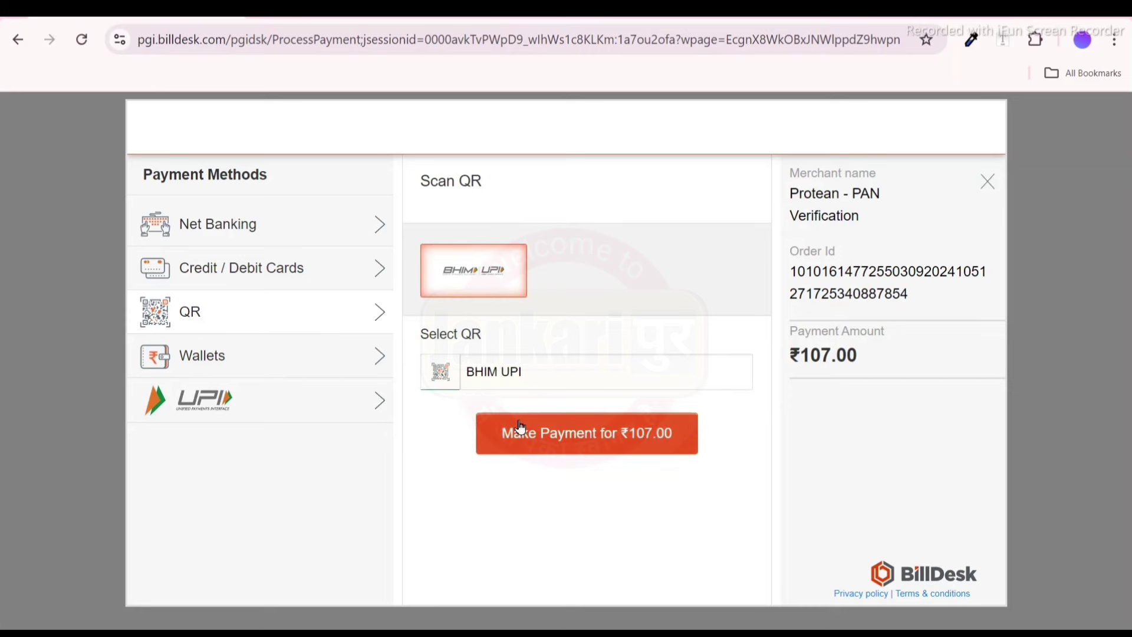
click(576, 435)
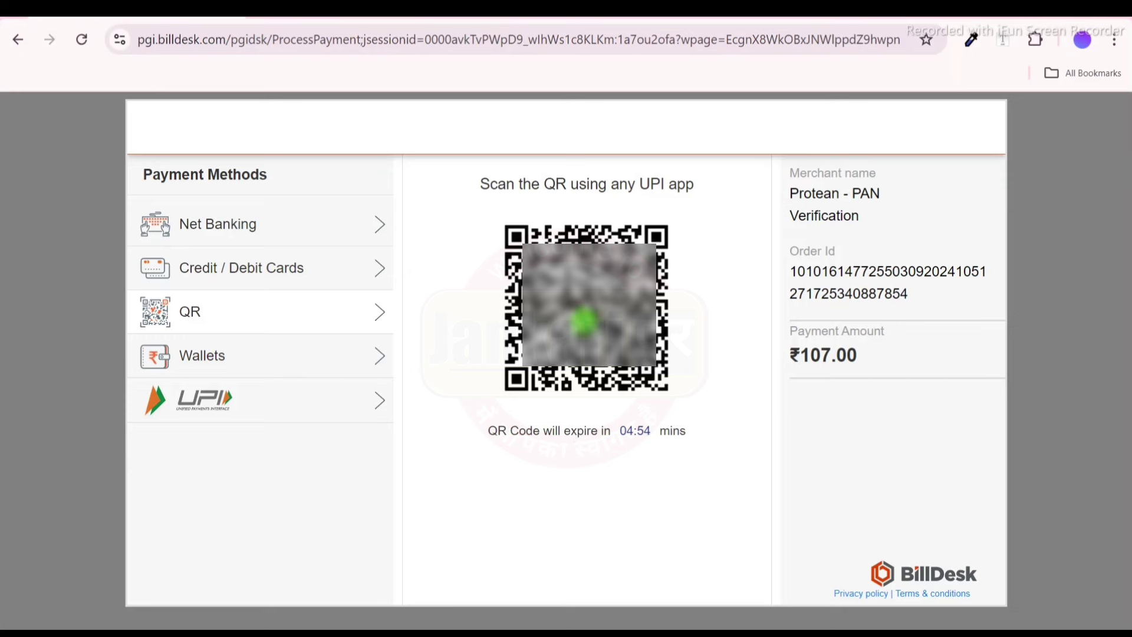
double_click(795, 359)
click(720, 362)
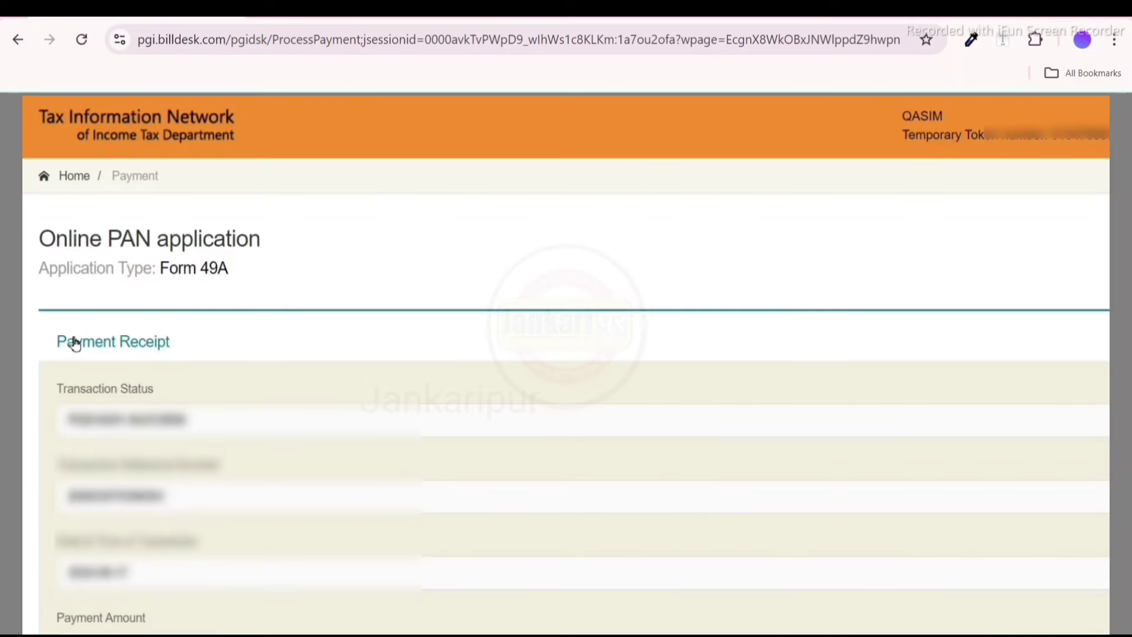
Step: Check the payment receipt and continue to the Aadhaar authentication
drag(67, 342, 136, 361)
click(136, 361)
scroll(566, 354, down, 5)
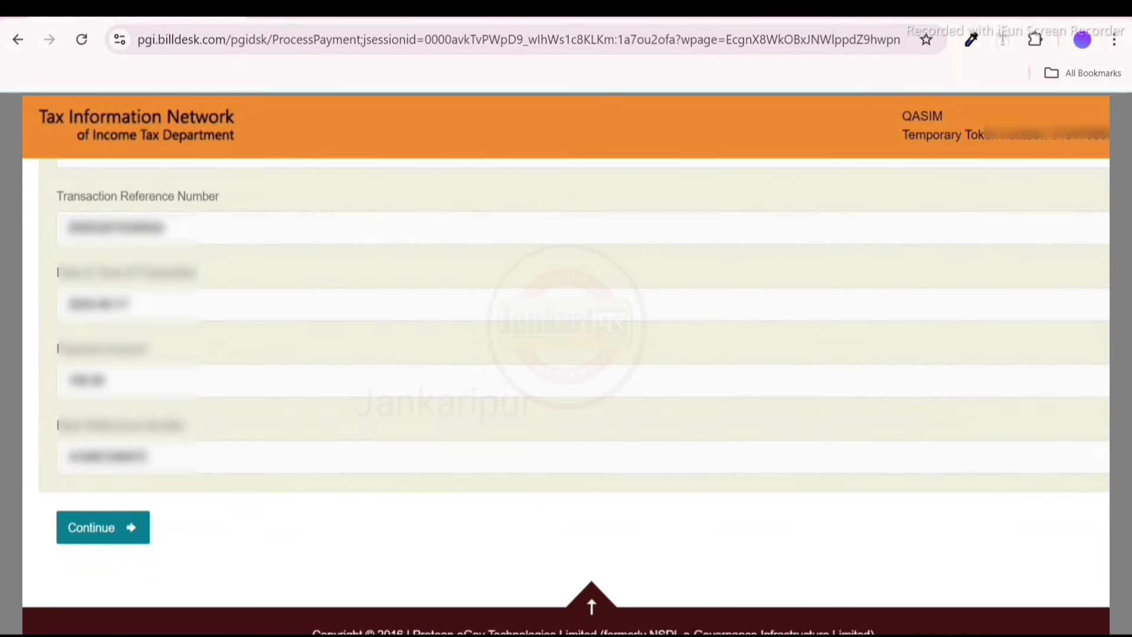
click(131, 534)
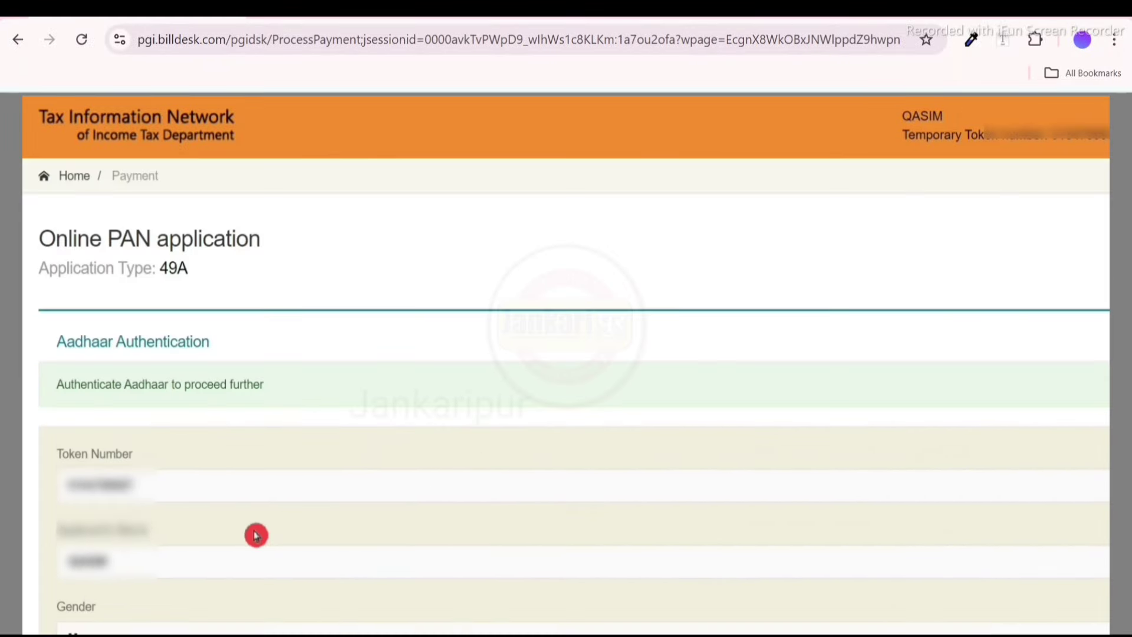
Step: Consent to the use of the Aadhaar details, authenticate the Aadhaar and generate the OTP
scroll(95, 313, down, 5)
click(63, 324)
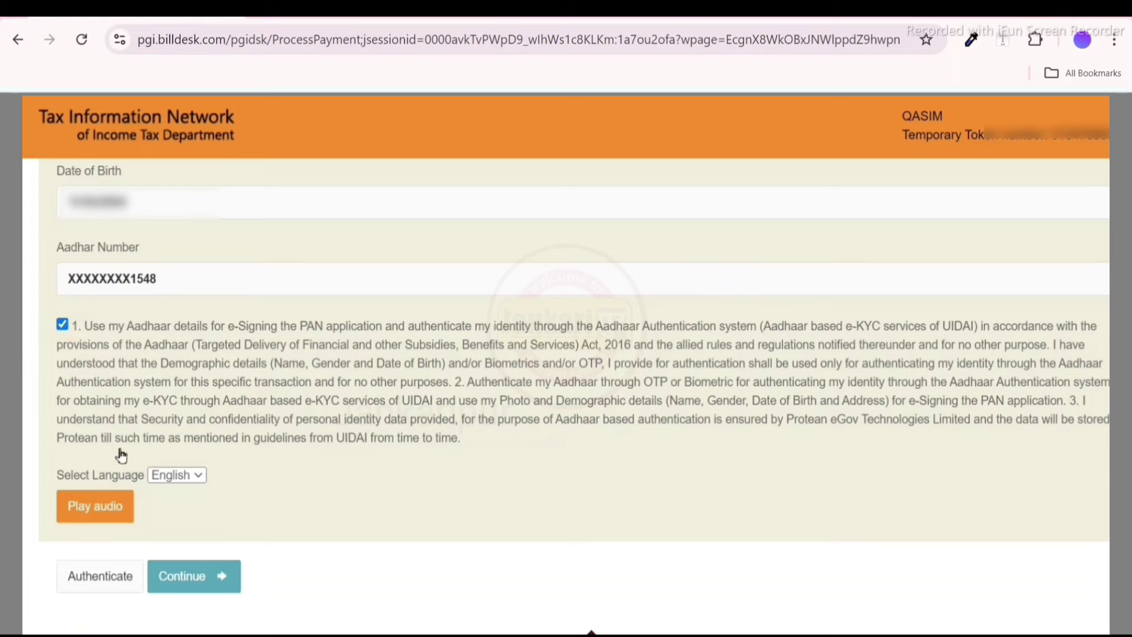
click(96, 579)
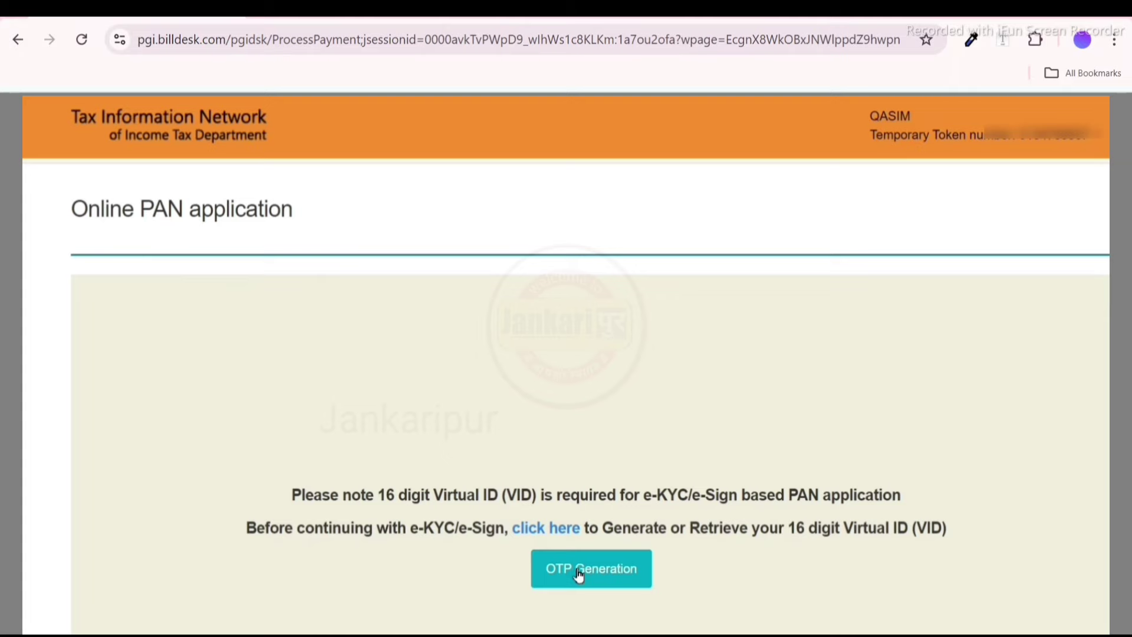
click(599, 571)
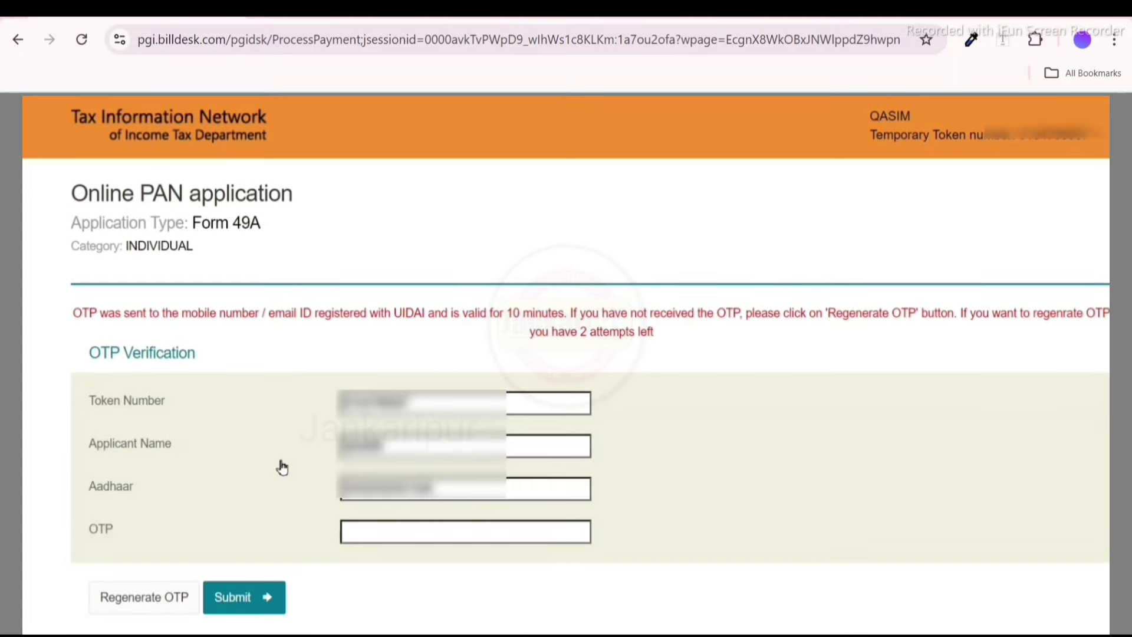
Step: Submit the Aadhaar OTP verification and continue with eSign
click(283, 451)
click(270, 452)
click(256, 587)
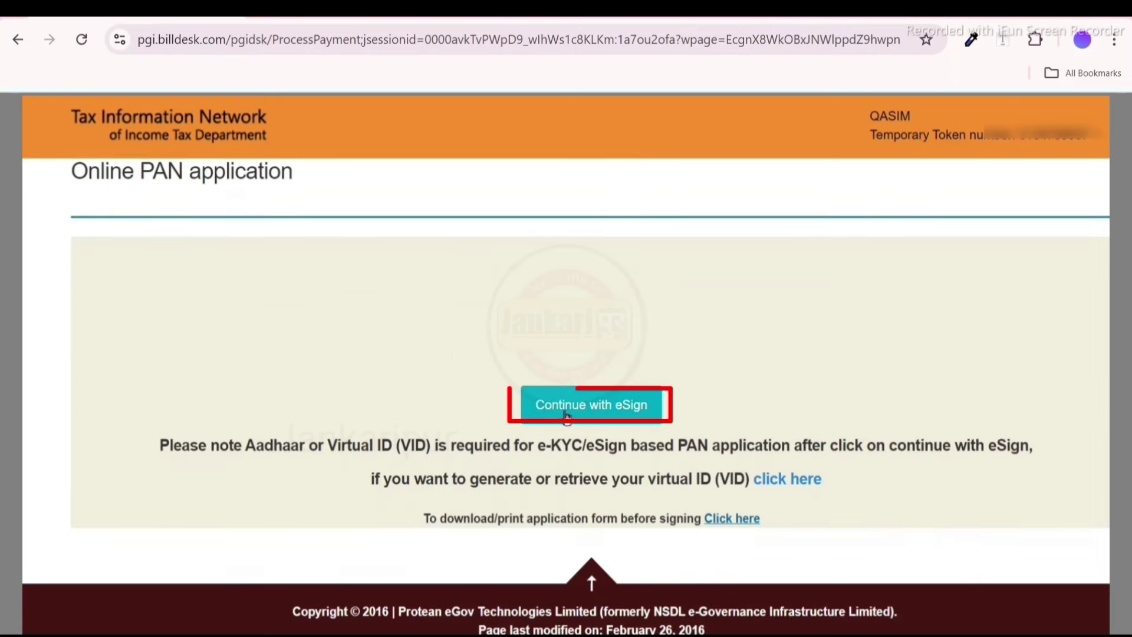
click(607, 413)
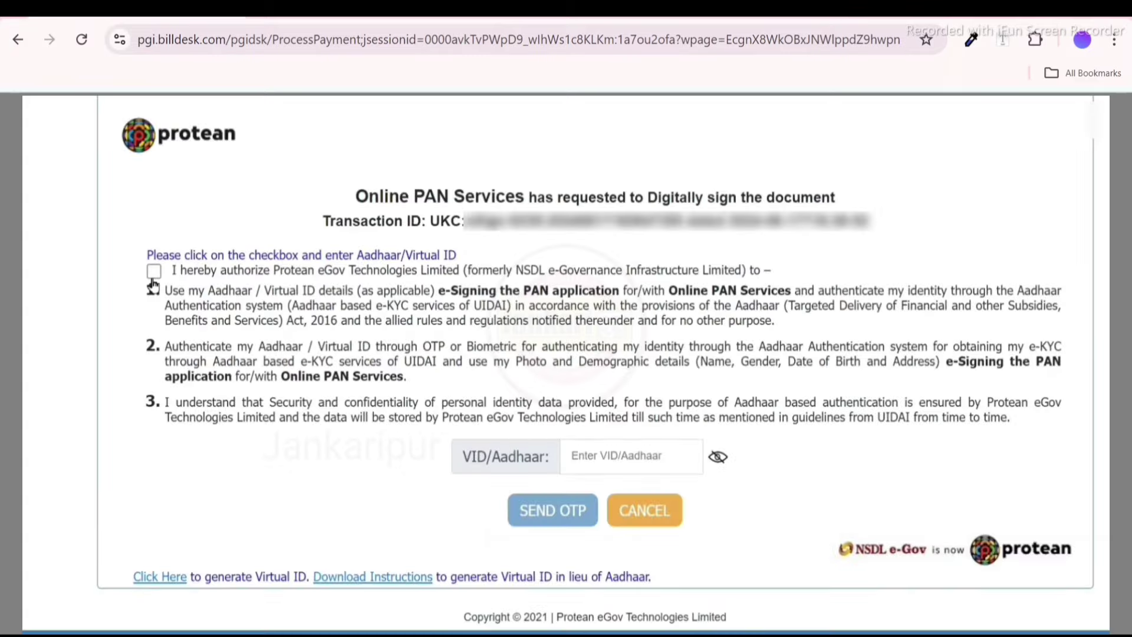
Step: Authorize the eSign of the PAN application, enter the Aadhaar number and send the OTP, declining to save the password
click(153, 272)
click(513, 450)
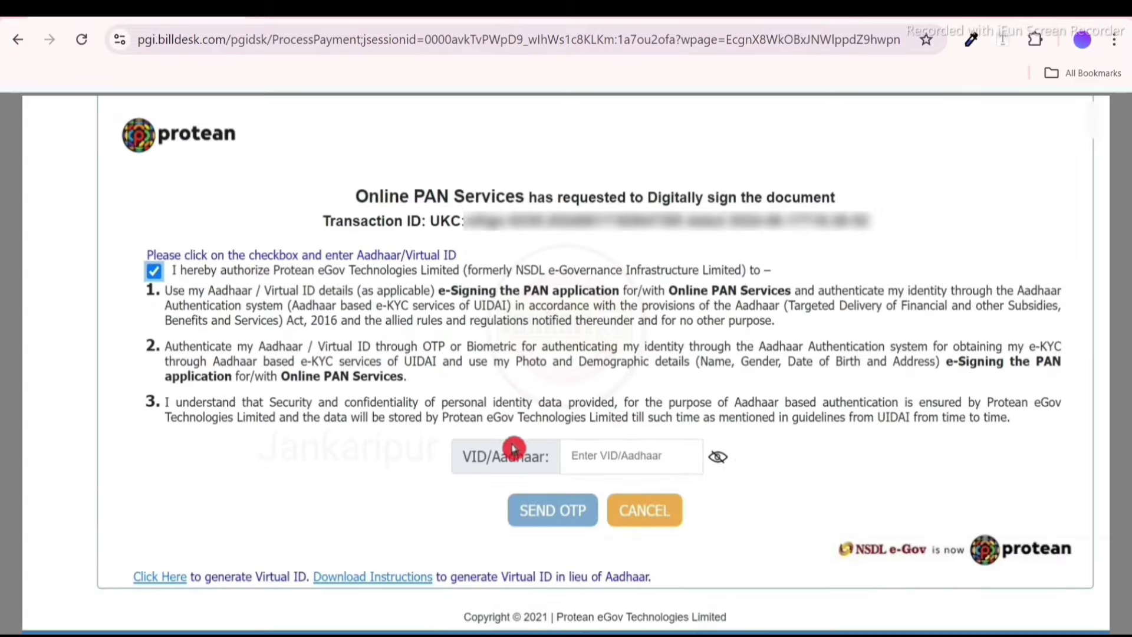
drag(477, 460, 519, 464)
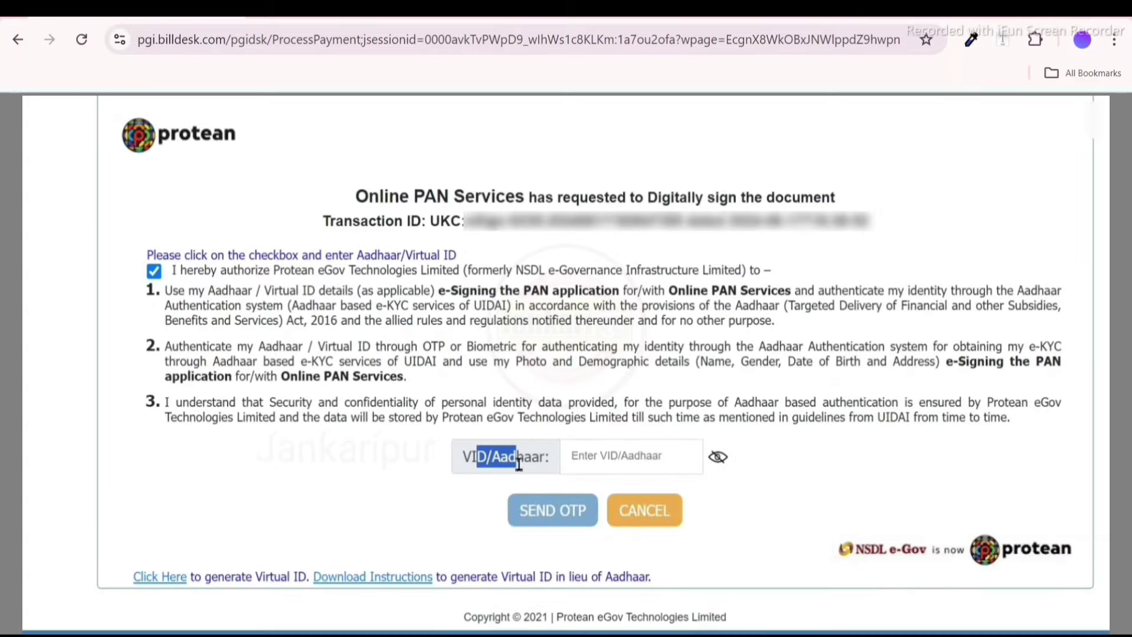
click(595, 460)
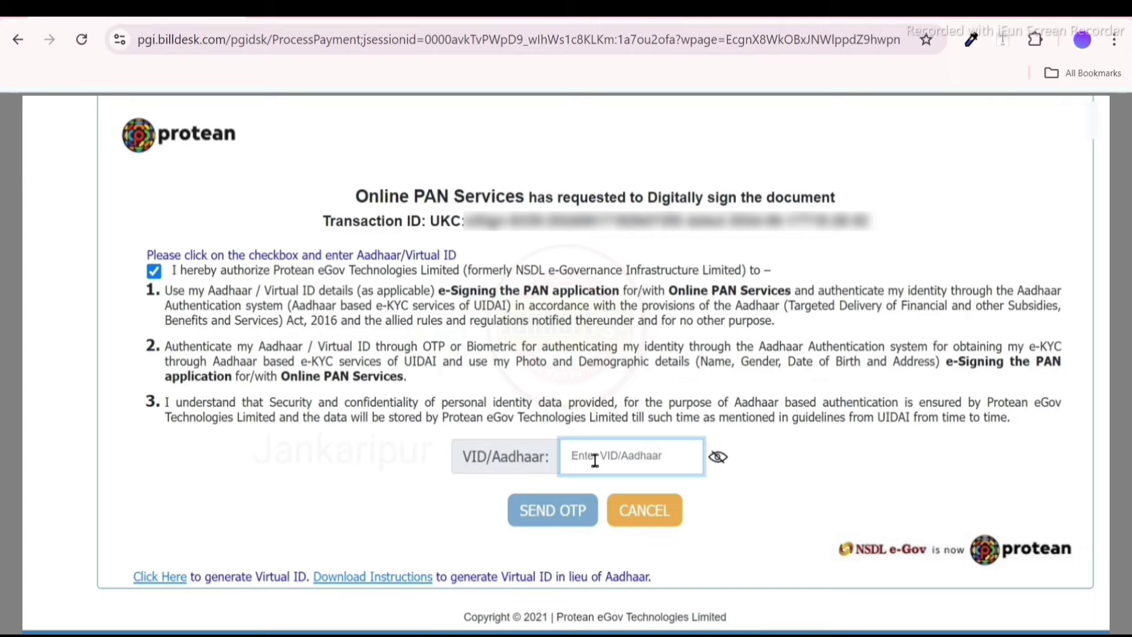
key(ctrl+v)
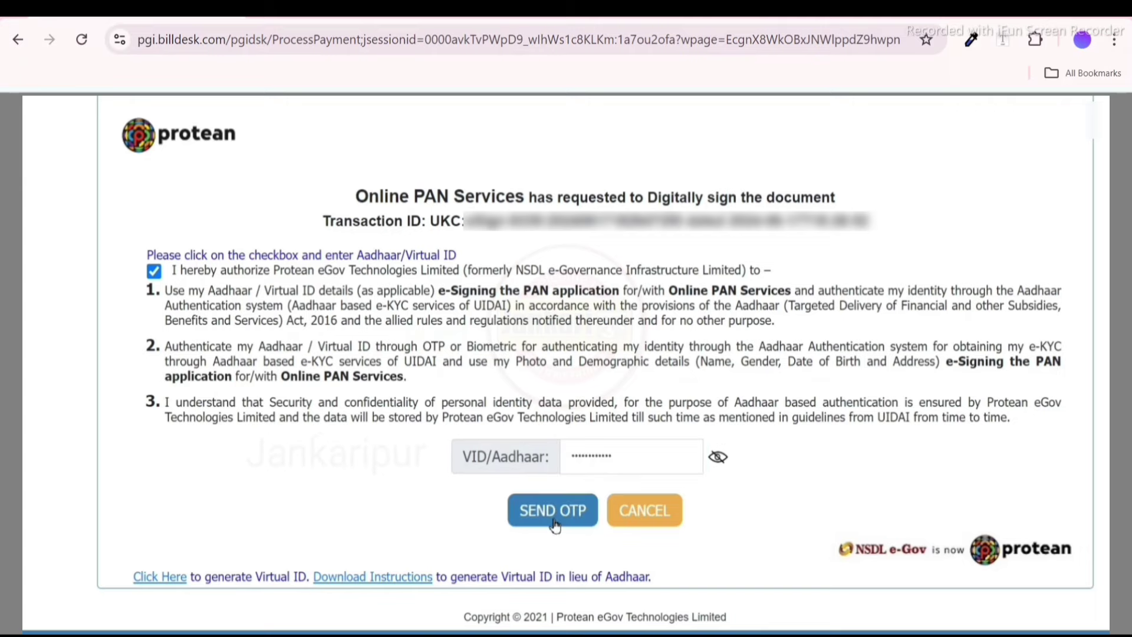
click(552, 517)
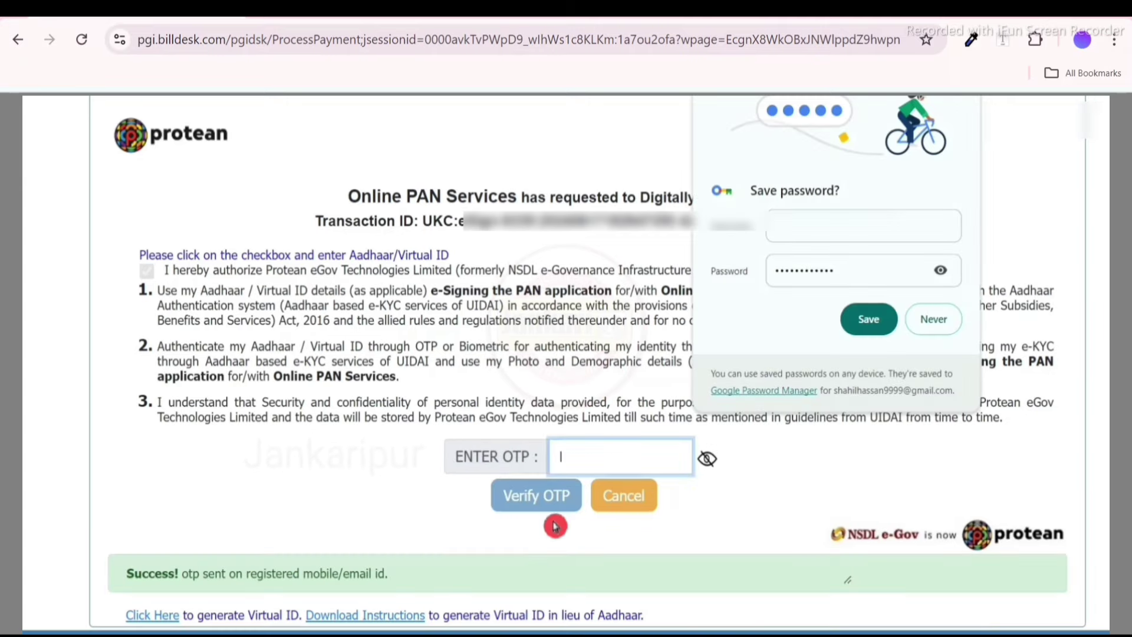
click(934, 319)
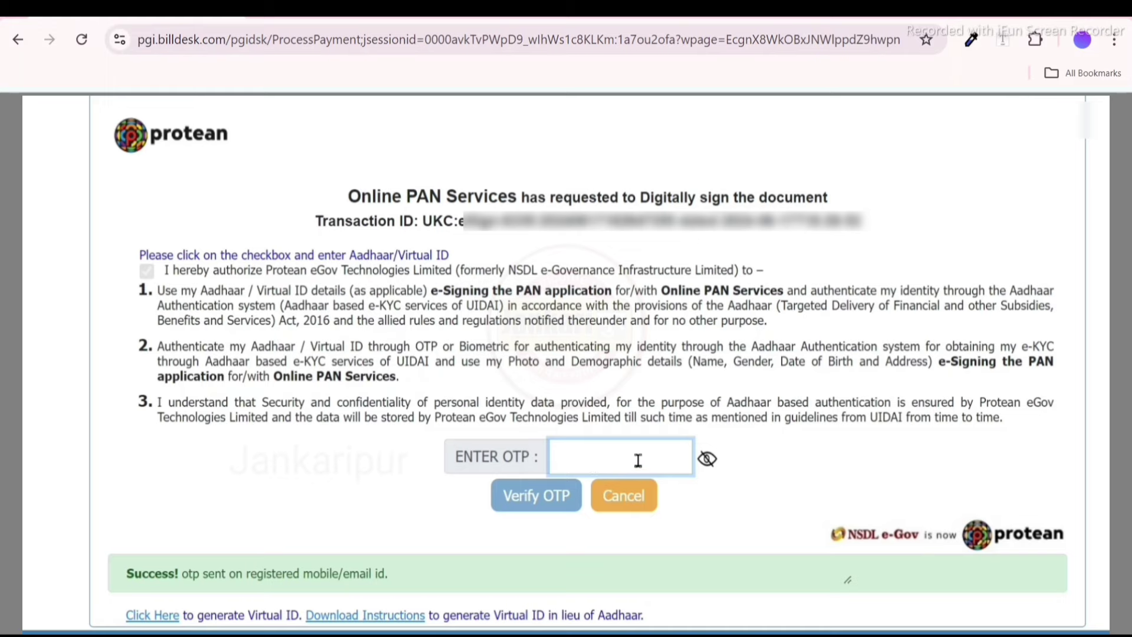
Step: Enter the Aadhaar OTP and verify it to eSign the application, declining to save the password
key(ctrl+v)
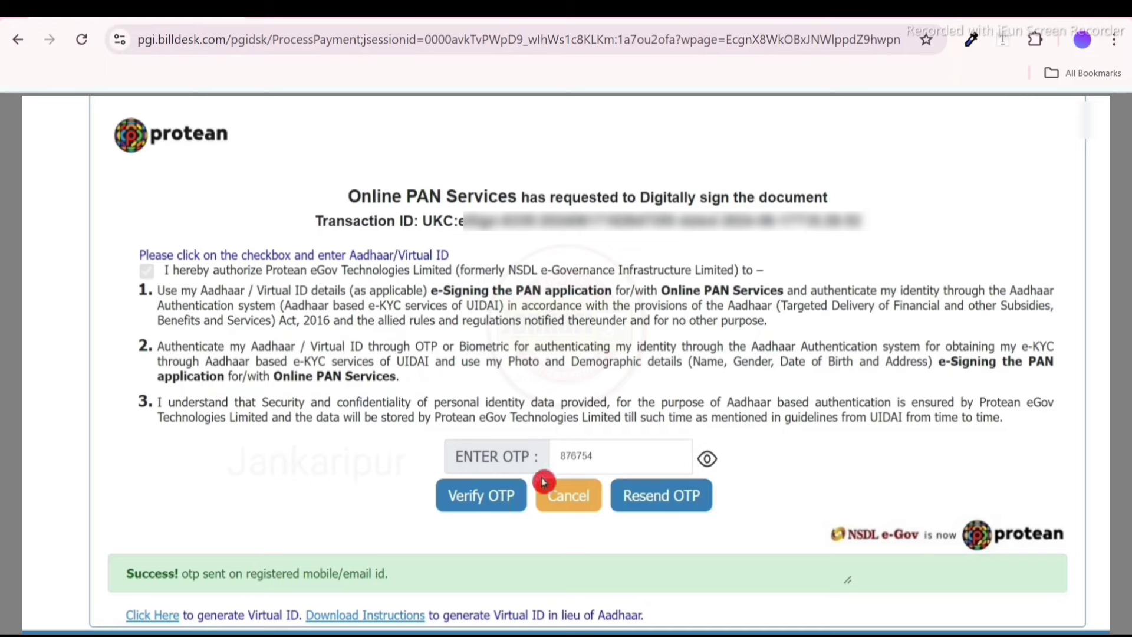
click(503, 499)
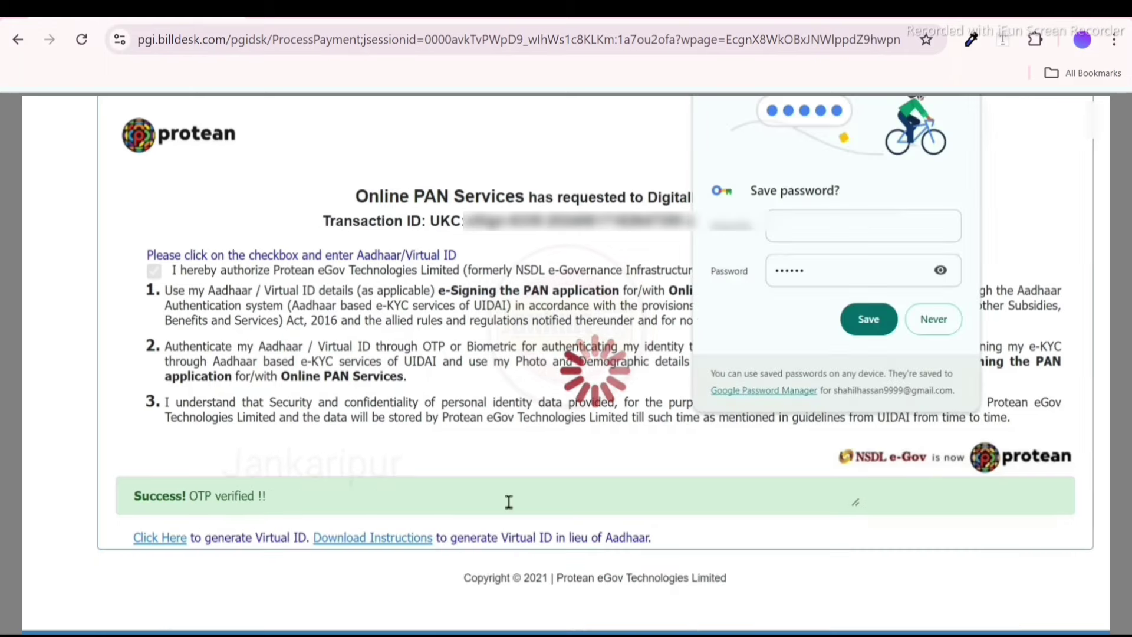
click(938, 323)
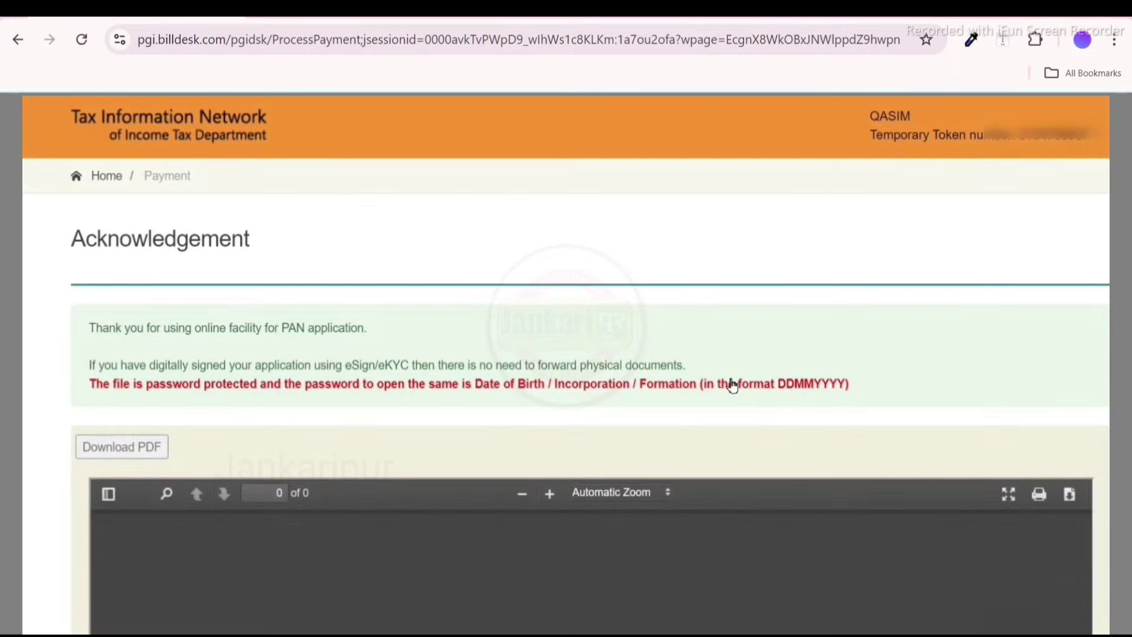
Step: Review the acknowledgement page with its PDF password note and the first page of the signed PAN application PDF
click(732, 384)
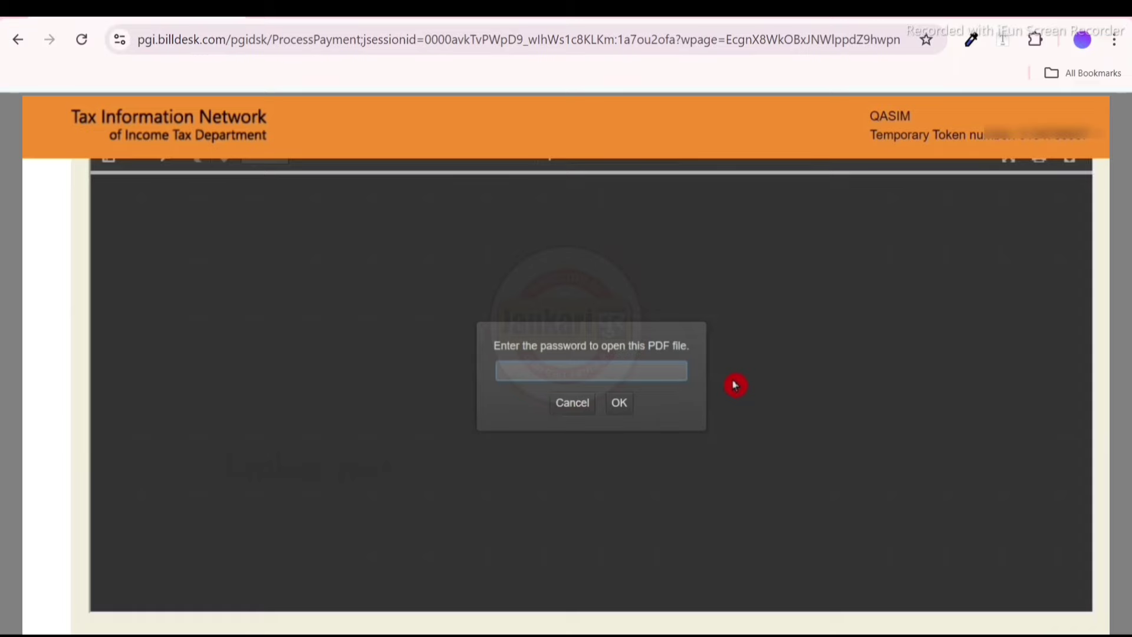
scroll(338, 270, up, 5)
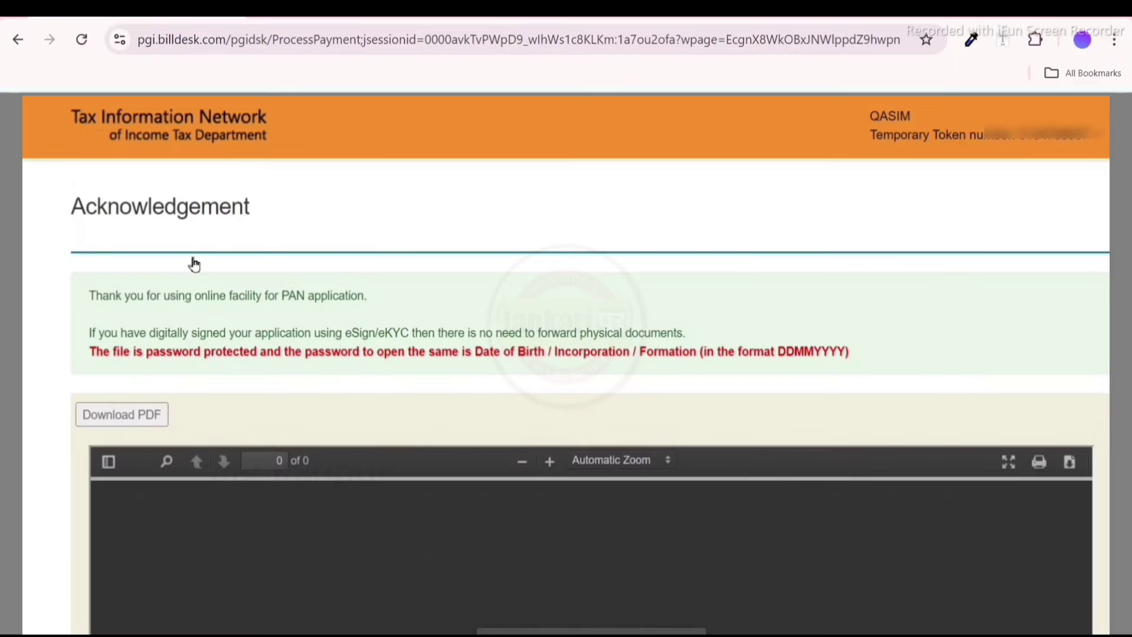
drag(67, 209, 255, 213)
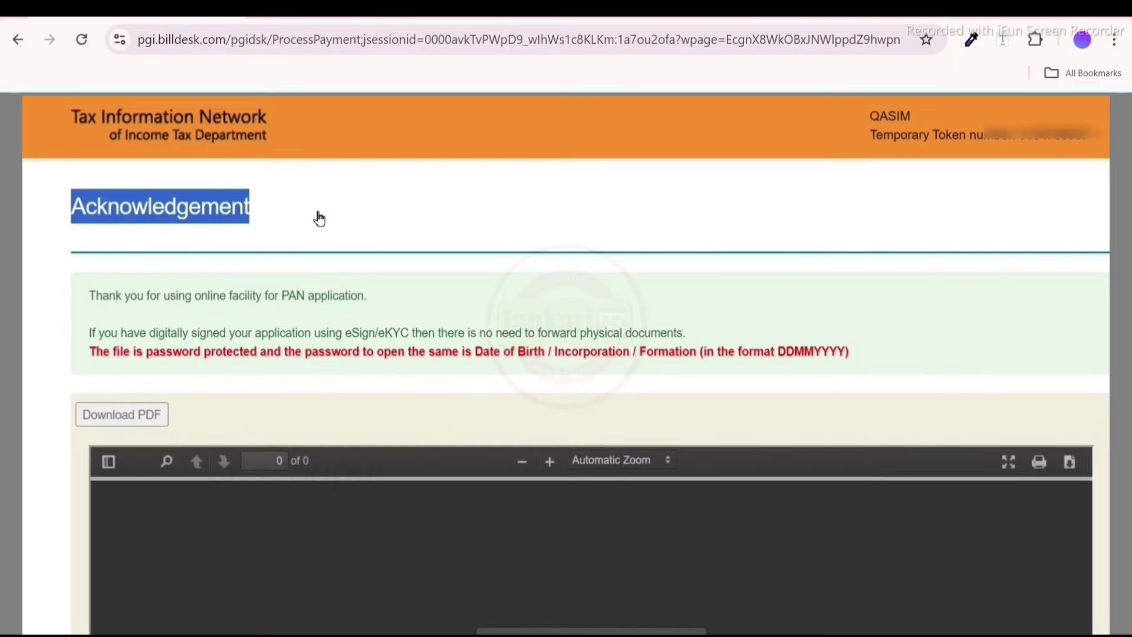
click(336, 295)
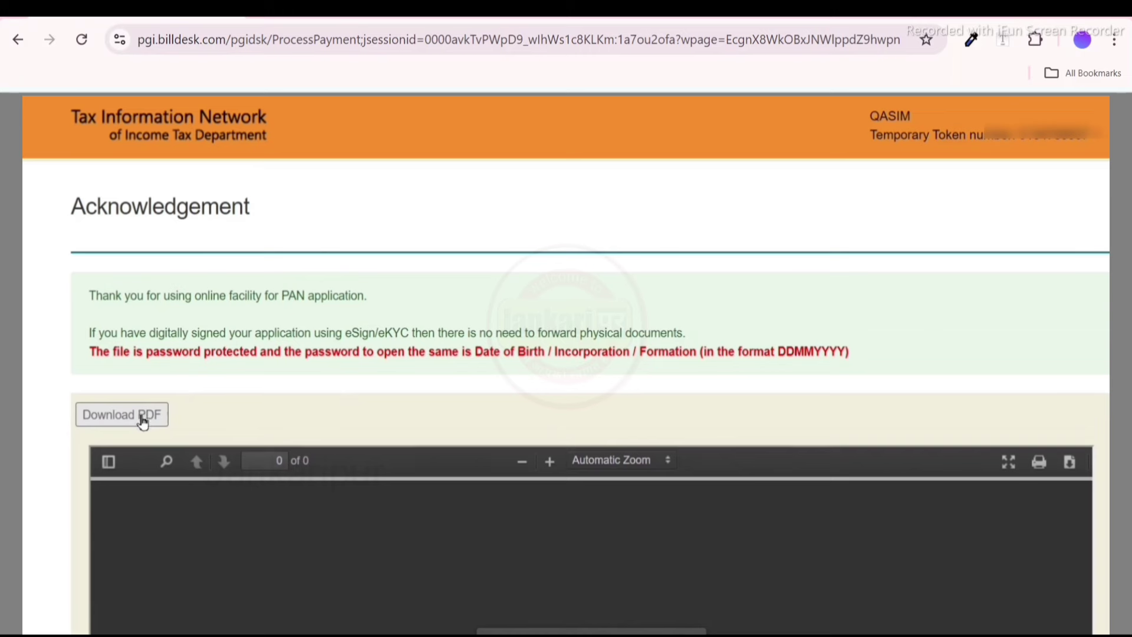
click(563, 596)
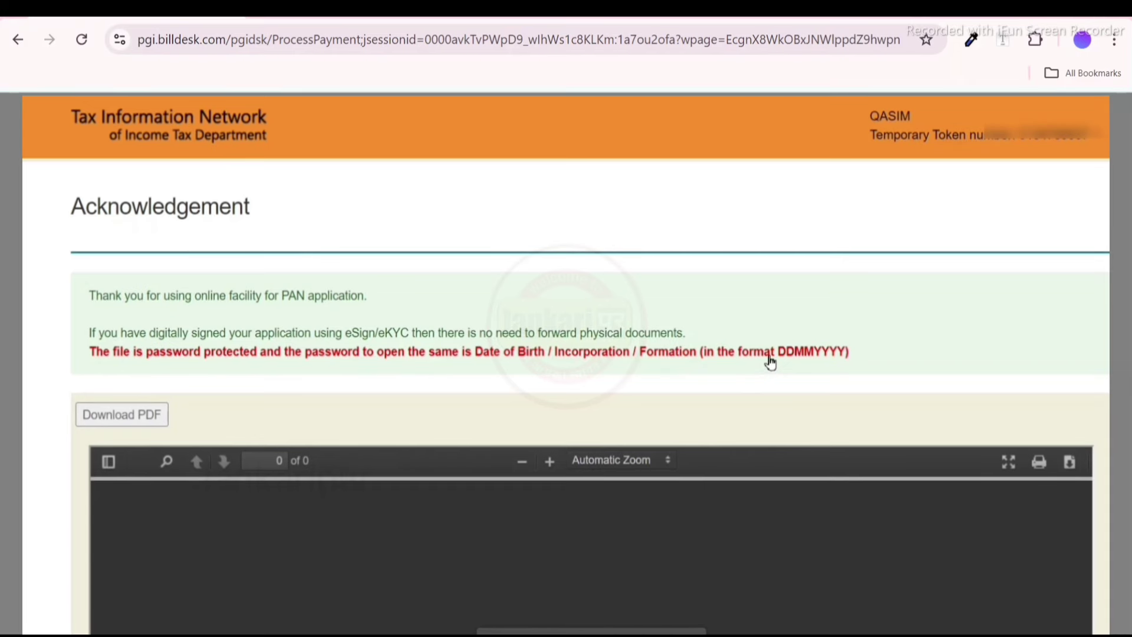
drag(776, 353, 791, 357)
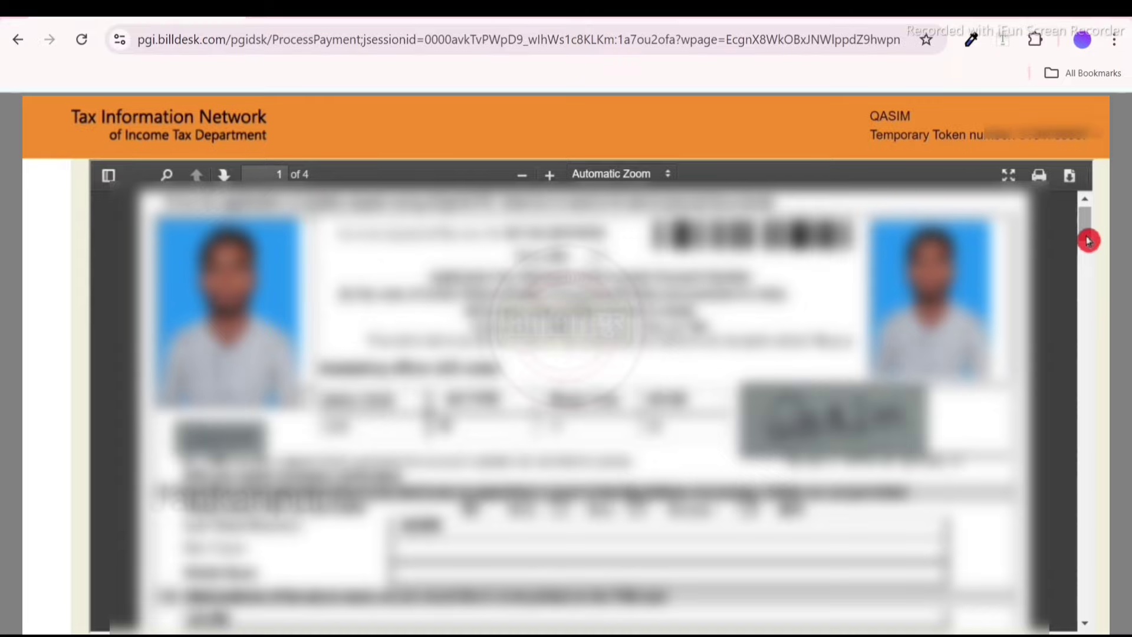
drag(1088, 240, 1090, 243)
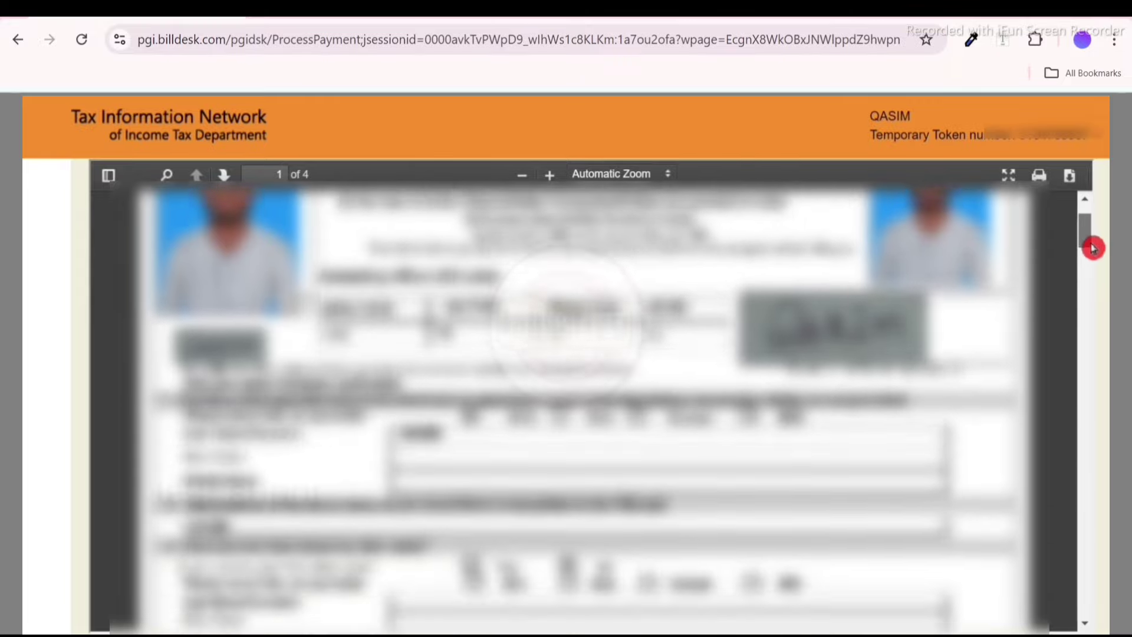